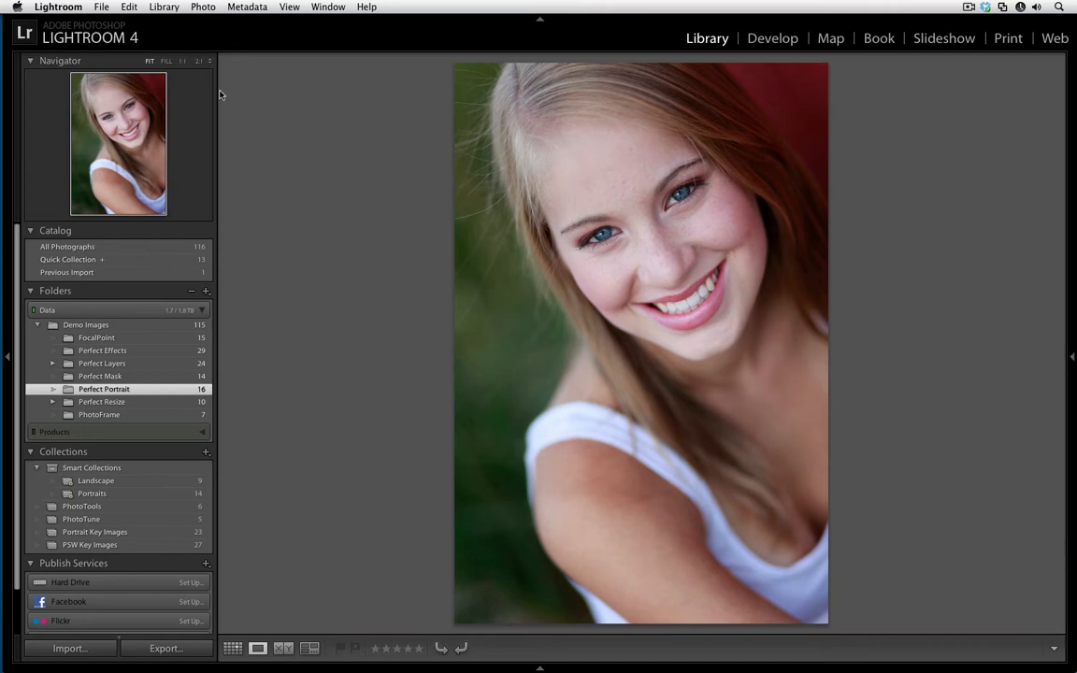
# Open the selected portrait from Lightroom in Perfect Photo Suite's Layers module and expand the masking options.
pyautogui.click(99, 8)
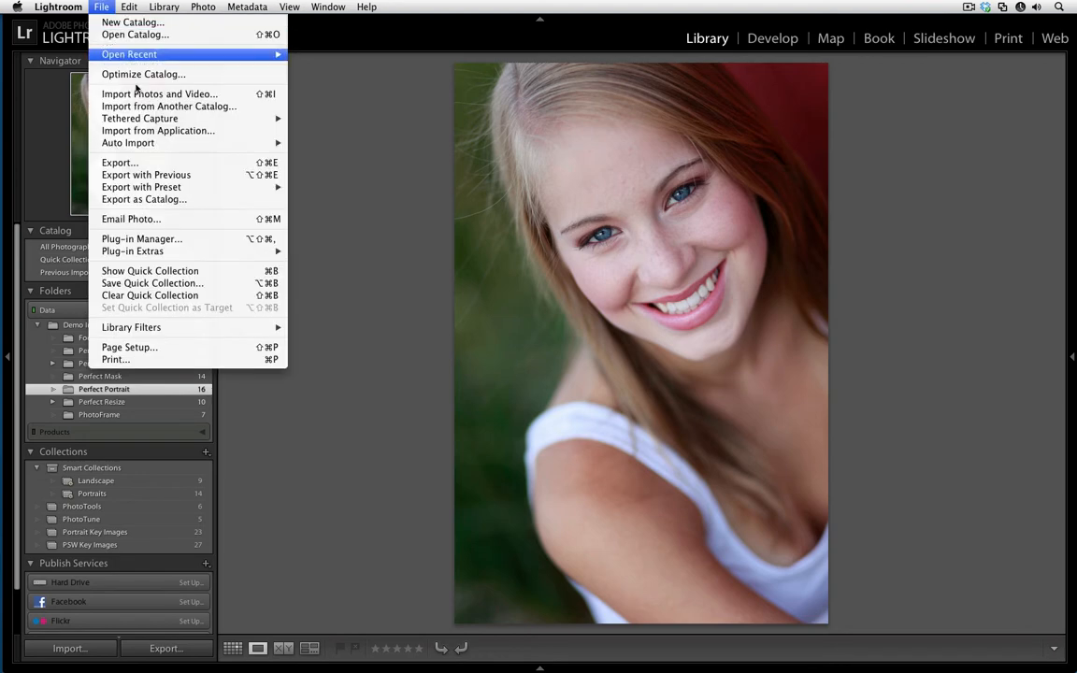
pyautogui.moveTo(201, 248)
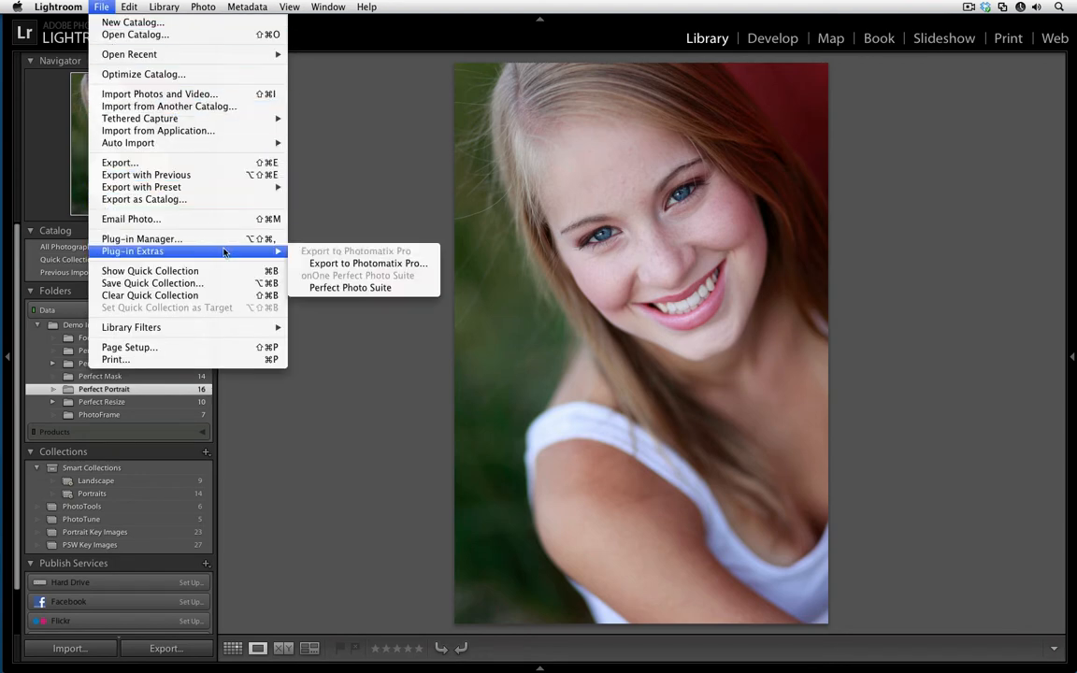
pyautogui.click(407, 292)
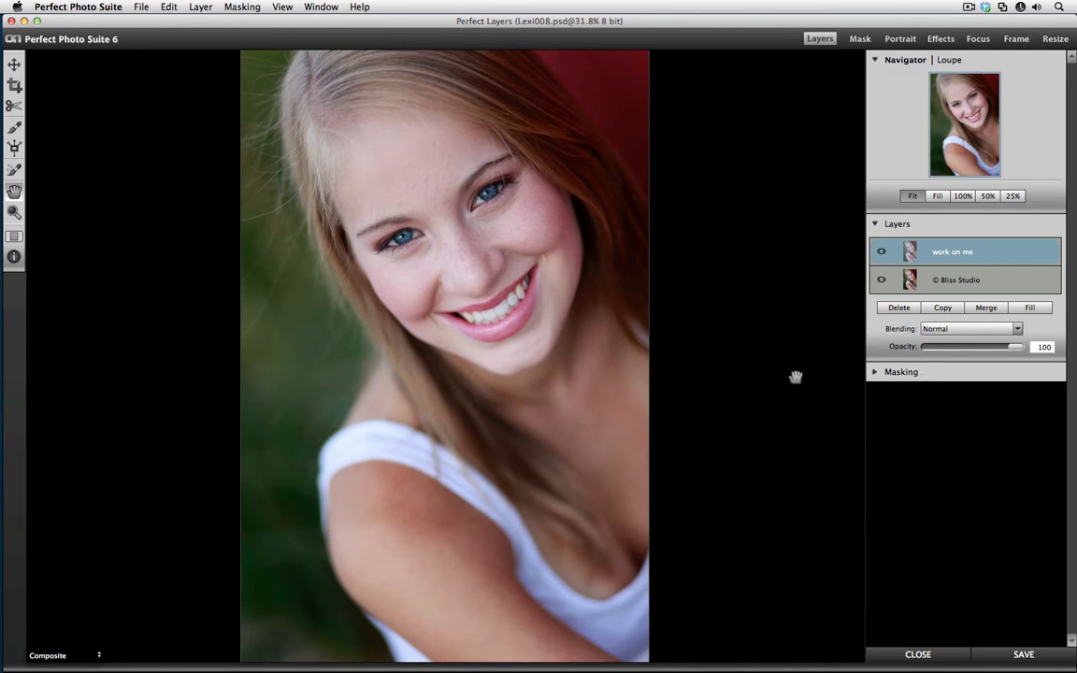
pyautogui.click(874, 373)
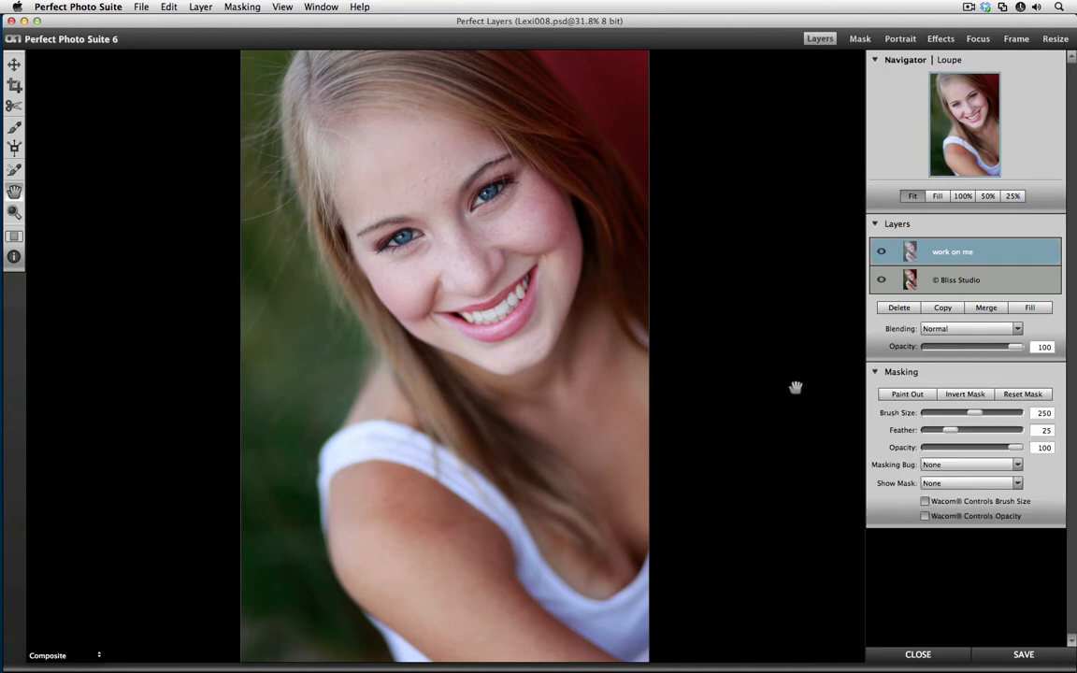
pyautogui.click(14, 63)
pyautogui.moveTo(242, 54)
pyautogui.mouseDown()
pyautogui.moveTo(349, 120)
pyautogui.moveTo(289, 108)
pyautogui.moveTo(302, 107)
pyautogui.moveTo(272, 64)
pyautogui.moveTo(211, 75)
pyautogui.moveTo(187, 135)
pyautogui.moveTo(169, 109)
pyautogui.moveTo(228, 71)
pyautogui.mouseUp()
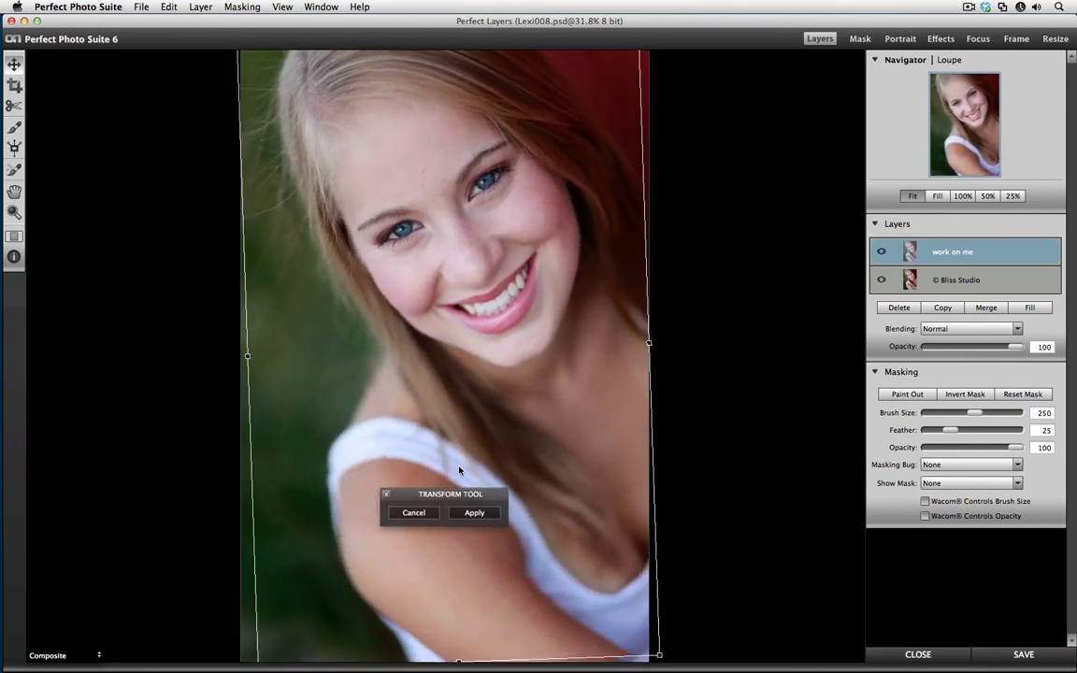
pyautogui.click(414, 512)
pyautogui.click(16, 86)
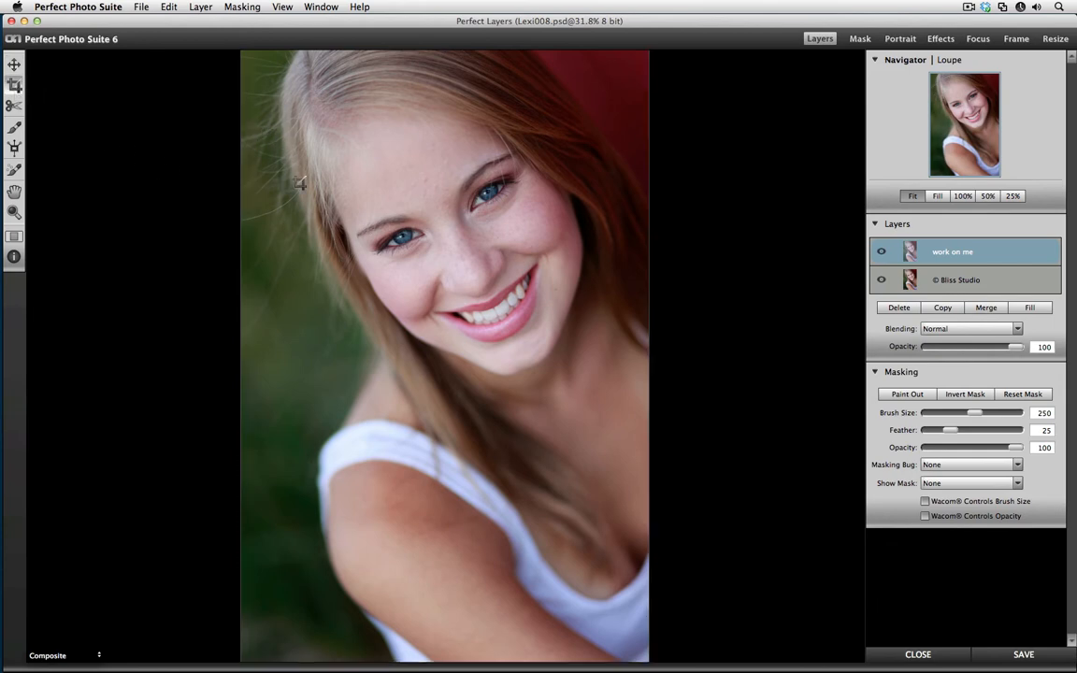
pyautogui.moveTo(332, 155); pyautogui.dragTo(594, 423)
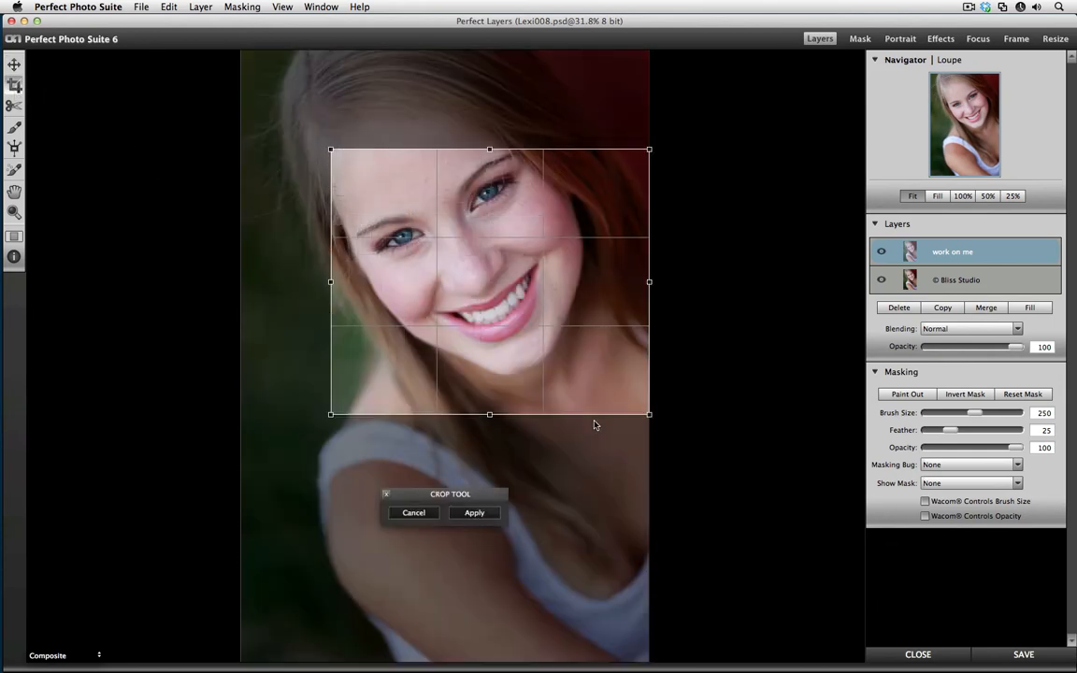
pyautogui.click(414, 512)
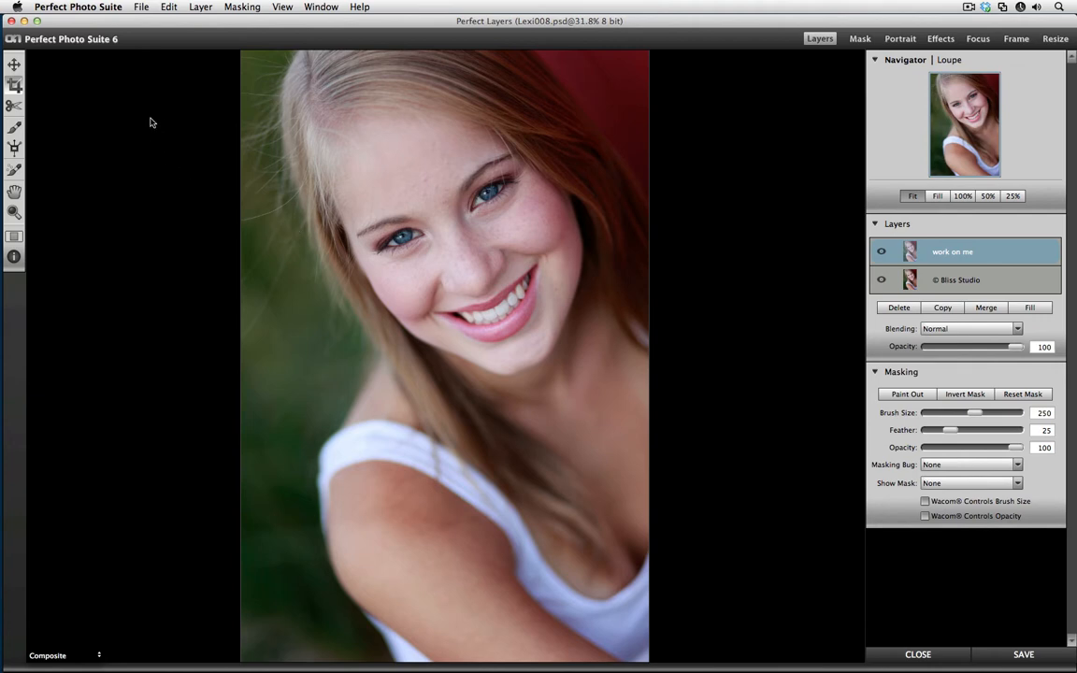
# Set up the Masking Brush to paint out with brush size 300, feather 36 and opacity 100.
pyautogui.click(16, 128)
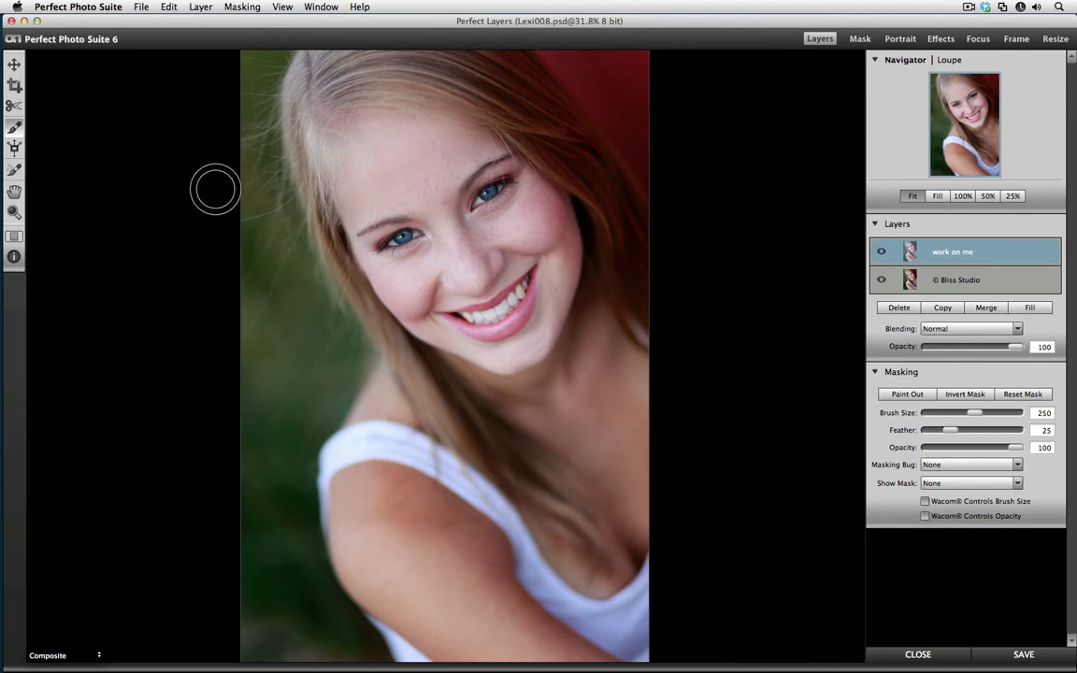
pyautogui.click(894, 396)
pyautogui.click(890, 396)
pyautogui.moveTo(972, 414); pyautogui.dragTo(977, 414)
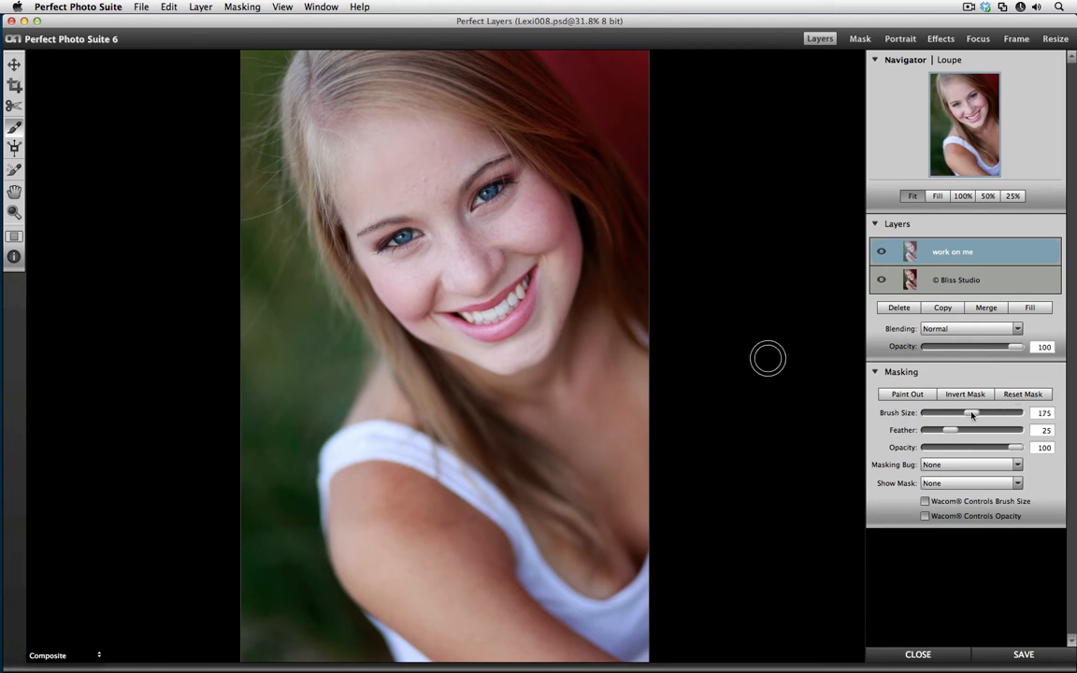
pyautogui.moveTo(952, 432); pyautogui.dragTo(954, 432)
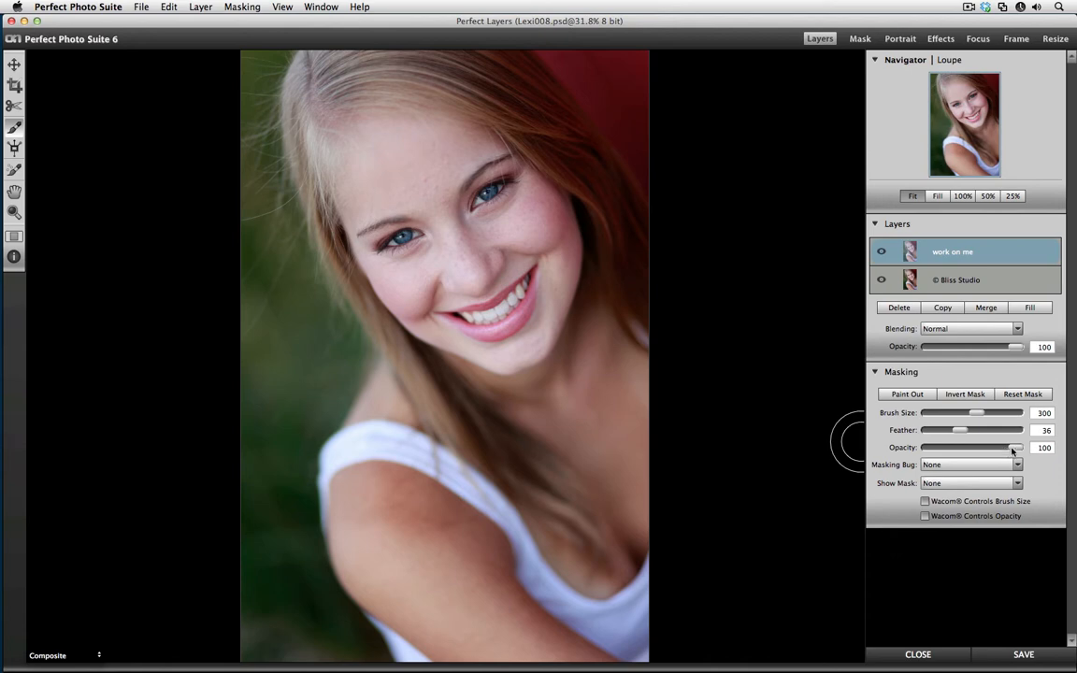
pyautogui.moveTo(1015, 449)
pyautogui.mouseDown()
pyautogui.moveTo(974, 450)
pyautogui.moveTo(1019, 448)
pyautogui.mouseUp()
pyautogui.moveTo(1015, 448)
pyautogui.mouseDown()
pyautogui.moveTo(993, 448)
pyautogui.moveTo(1033, 448)
pyautogui.mouseUp()
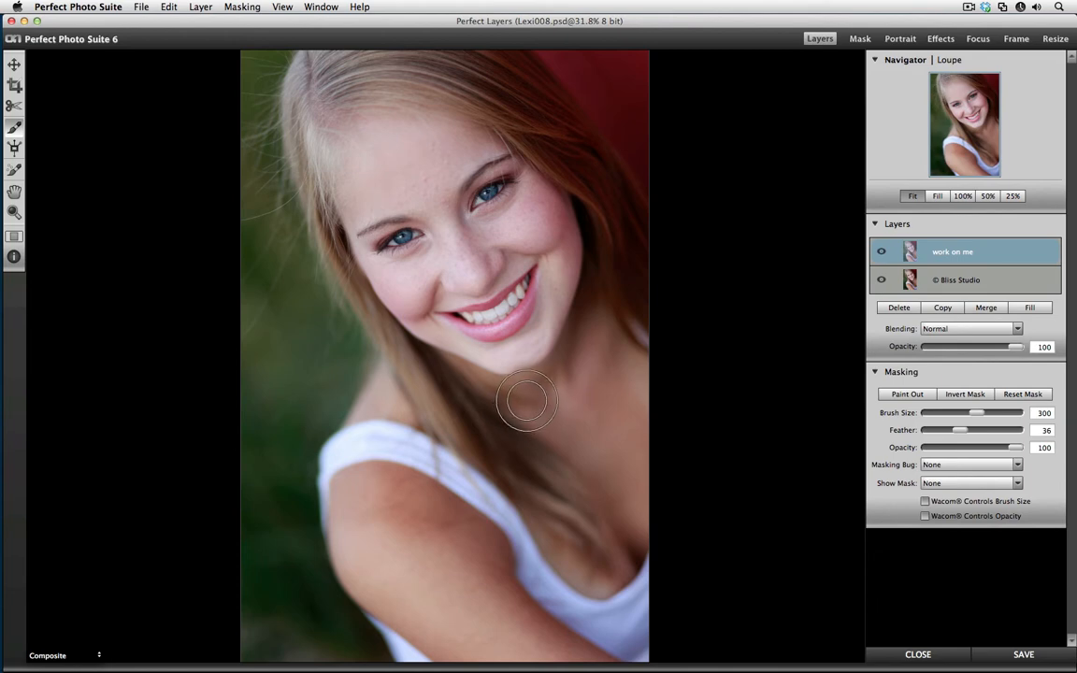
# Show the mask as Overlay and paint out a curved stroke from the forehead around the cheek and chin.
pyautogui.click(927, 484)
pyautogui.click(930, 504)
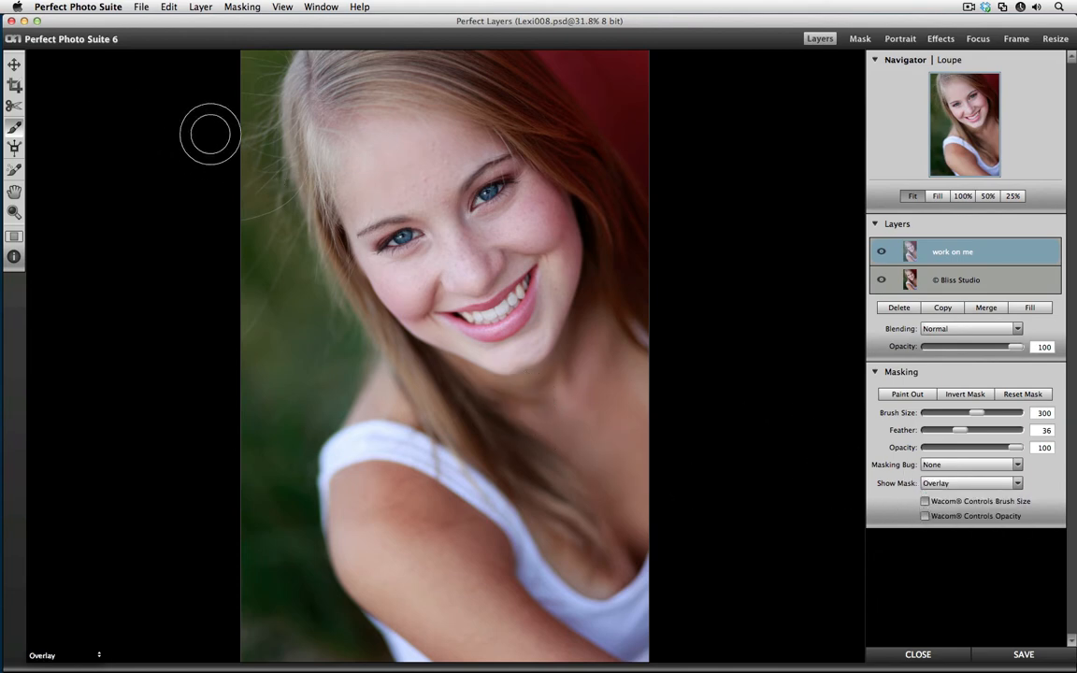
pyautogui.moveTo(449, 176)
pyautogui.mouseDown()
pyautogui.moveTo(403, 304)
pyautogui.moveTo(486, 367)
pyautogui.moveTo(615, 360)
pyautogui.moveTo(634, 306)
pyautogui.mouseUp()
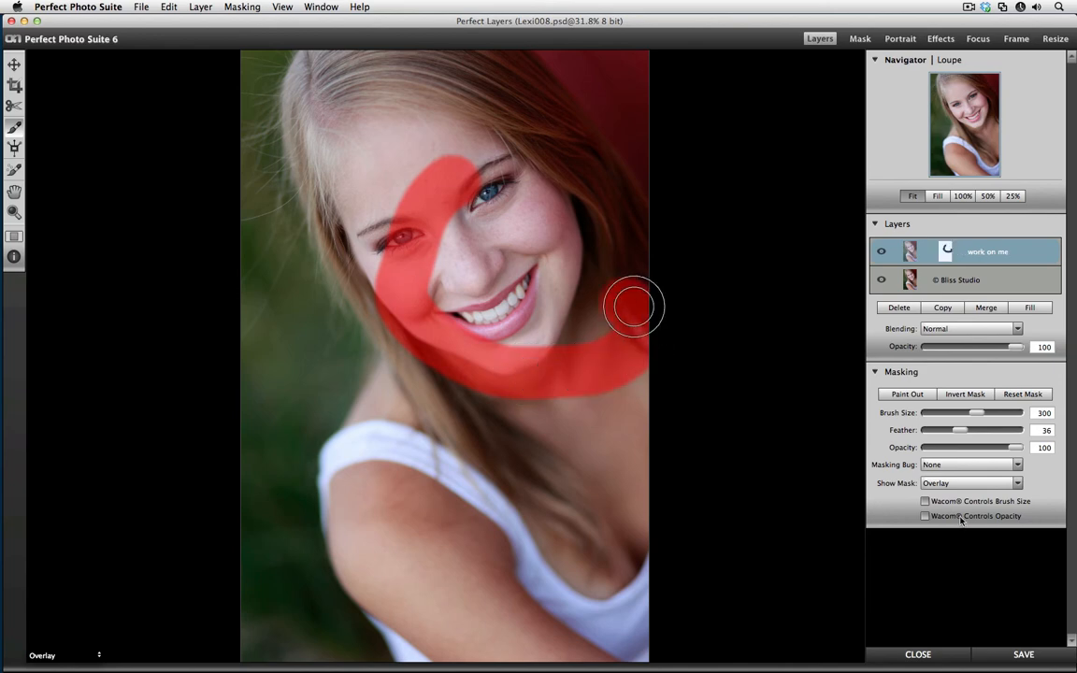
# Preview the painted mask in the White, Dark and Grayscale display modes, finishing with None.
pyautogui.click(935, 483)
pyautogui.click(935, 497)
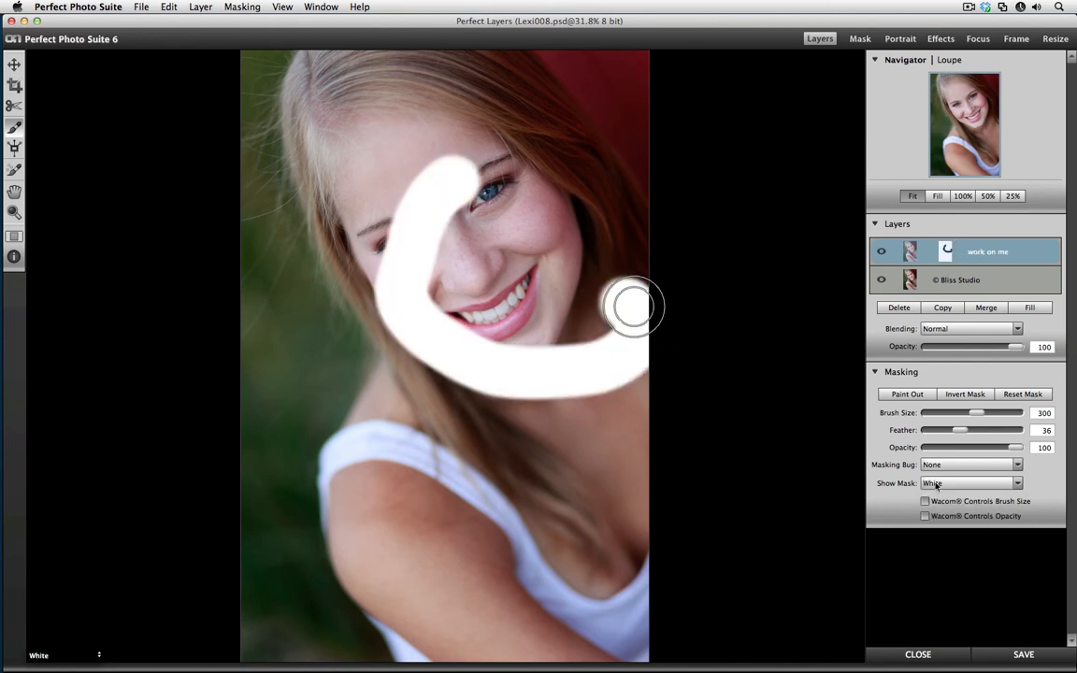
pyautogui.click(934, 483)
pyautogui.click(935, 512)
pyautogui.click(935, 483)
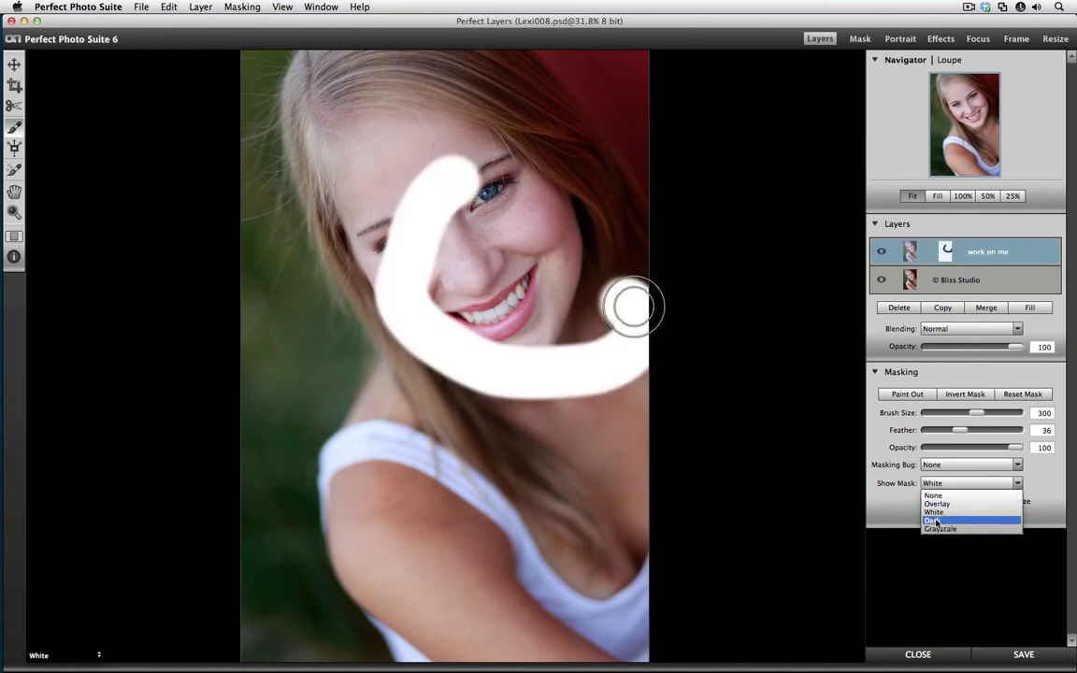
pyautogui.click(934, 521)
pyautogui.click(935, 484)
pyautogui.click(930, 528)
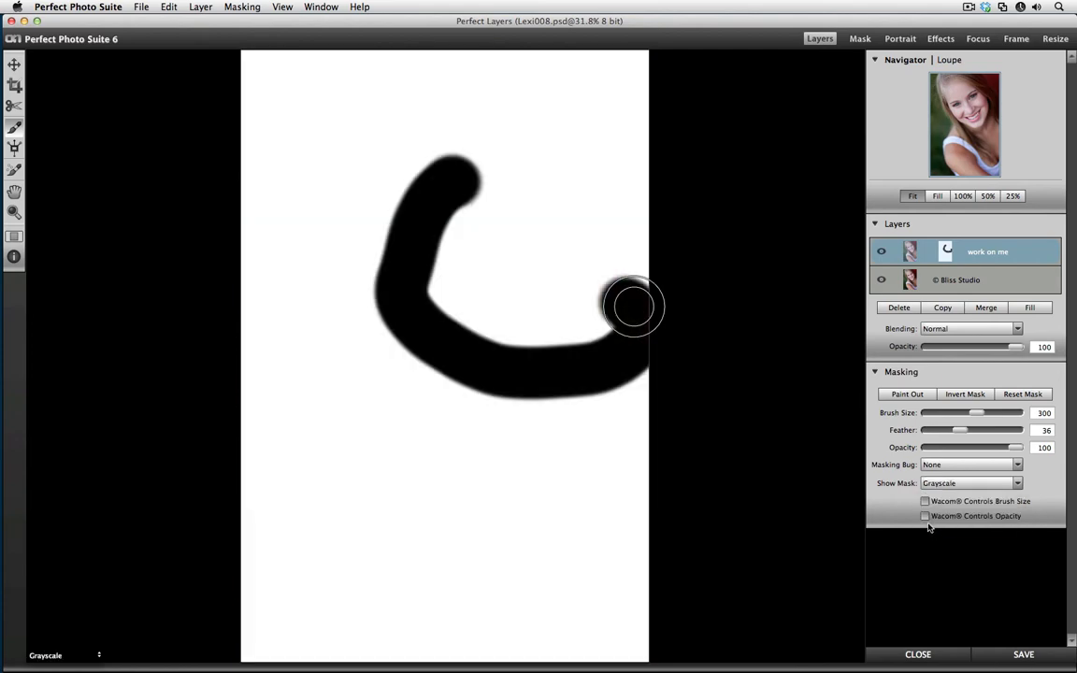
pyautogui.click(935, 483)
pyautogui.click(932, 494)
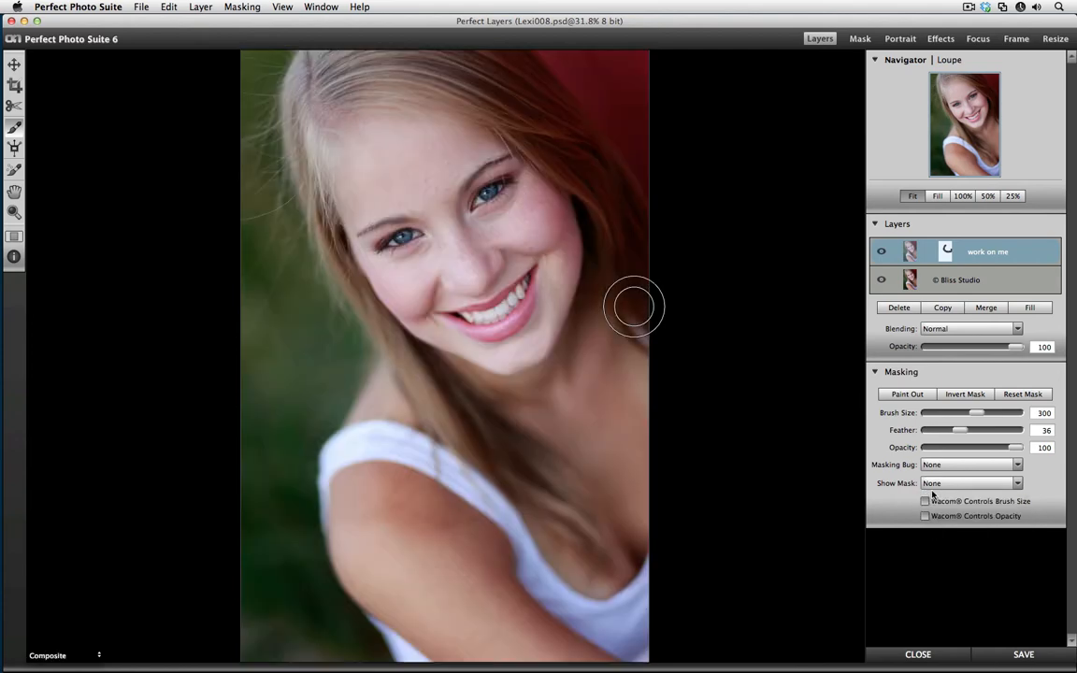
# Set the mask display to Overlay and reset the mask on the "work on me" layer.
pyautogui.click(935, 483)
pyautogui.click(925, 502)
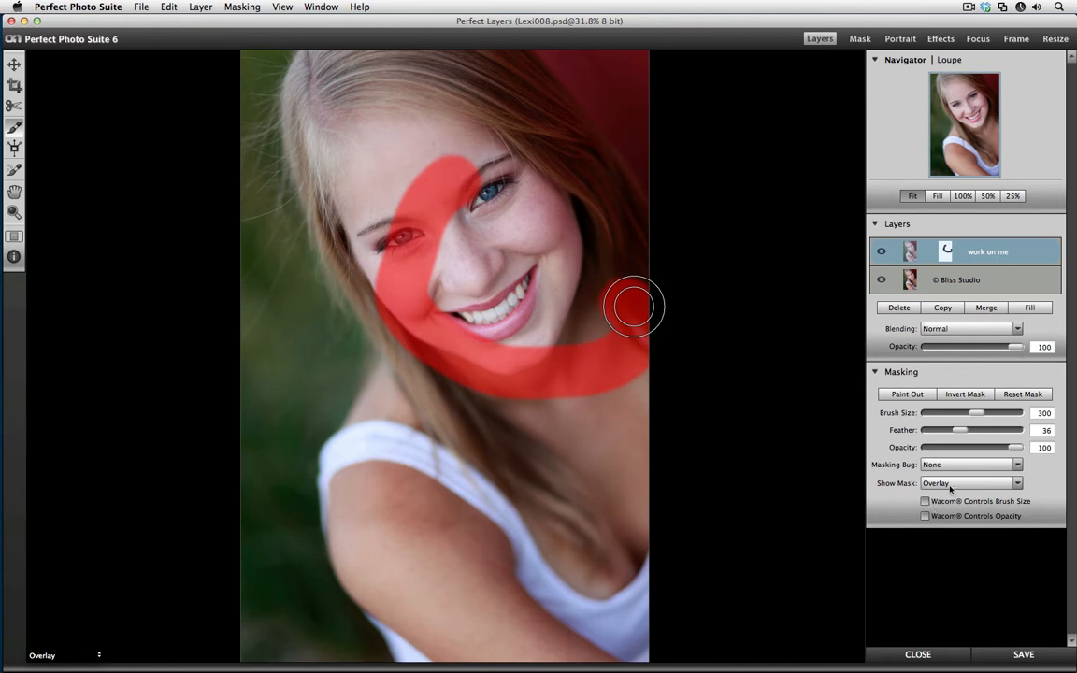
pyautogui.click(1009, 396)
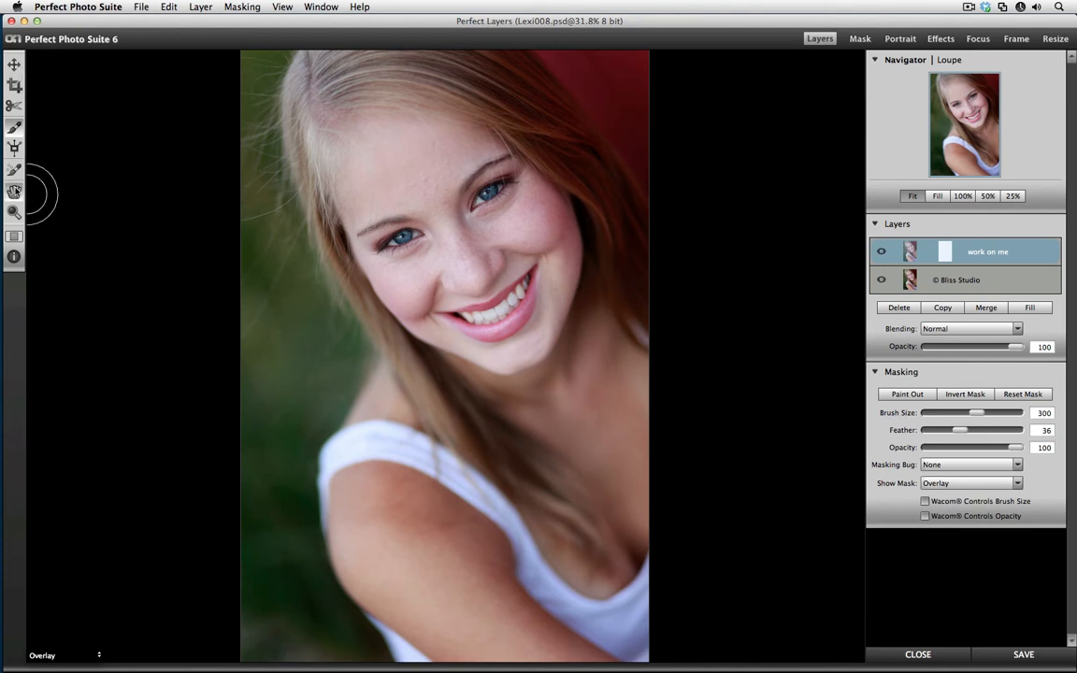
# Select the Retouch Brush, examine its size, feather, opacity and Wacom options, and close them.
pyautogui.press('h')
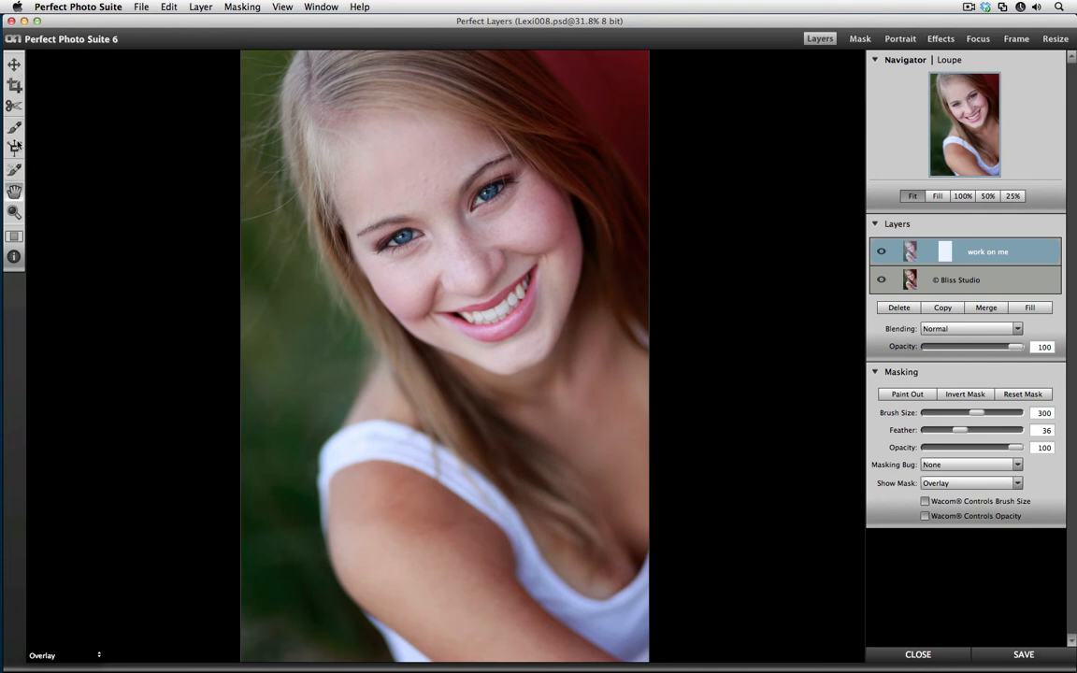
pyautogui.click(15, 171)
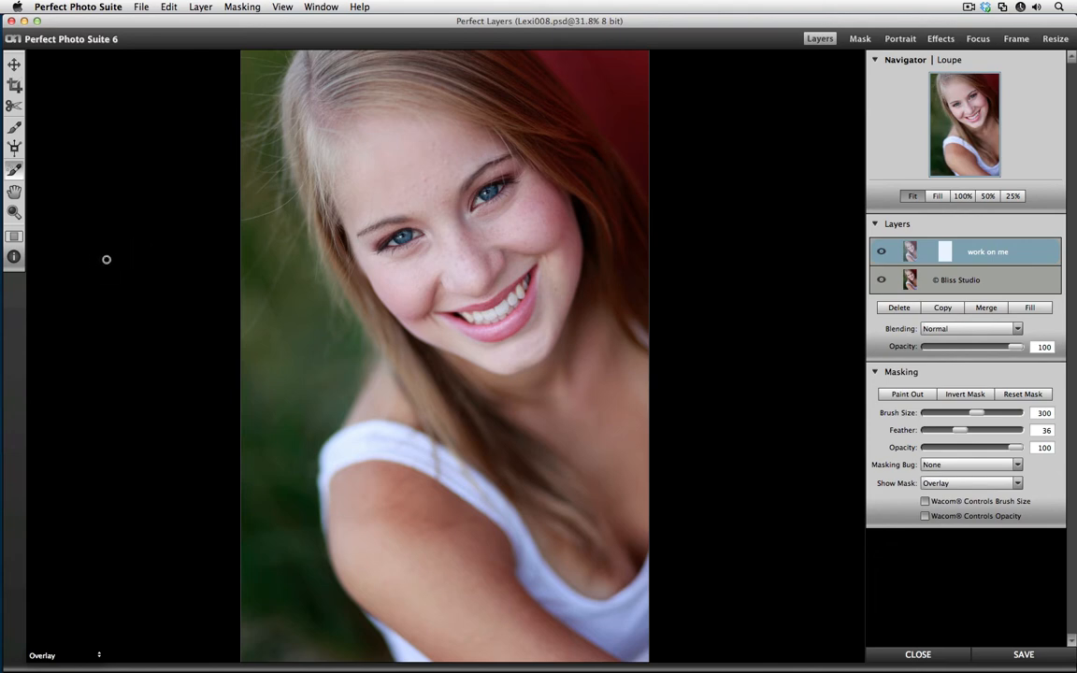
pyautogui.click(14, 257)
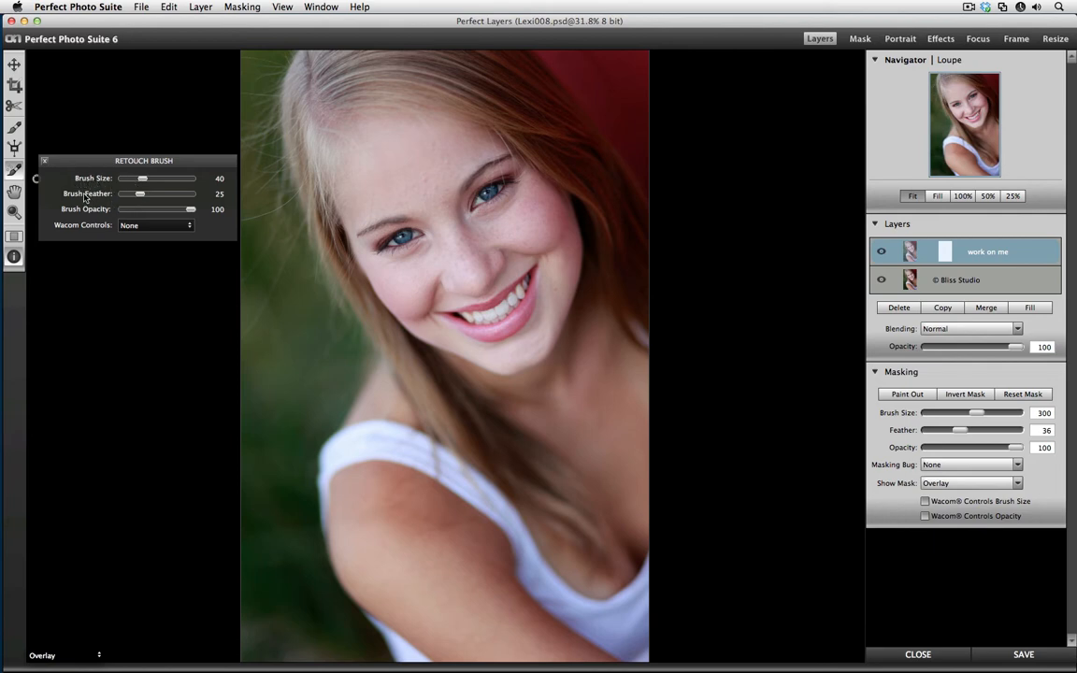
pyautogui.click(44, 164)
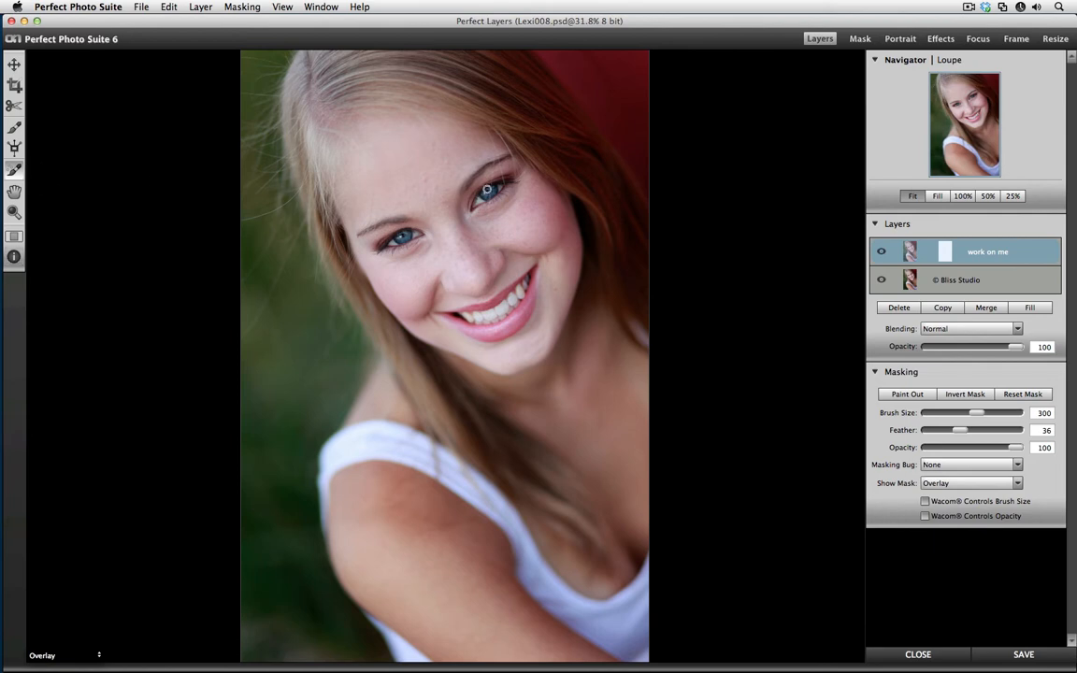
# Open the photo in the Portrait module and apply the Zero'd Out preset from the custom portrait presets folder.
pyautogui.click(900, 39)
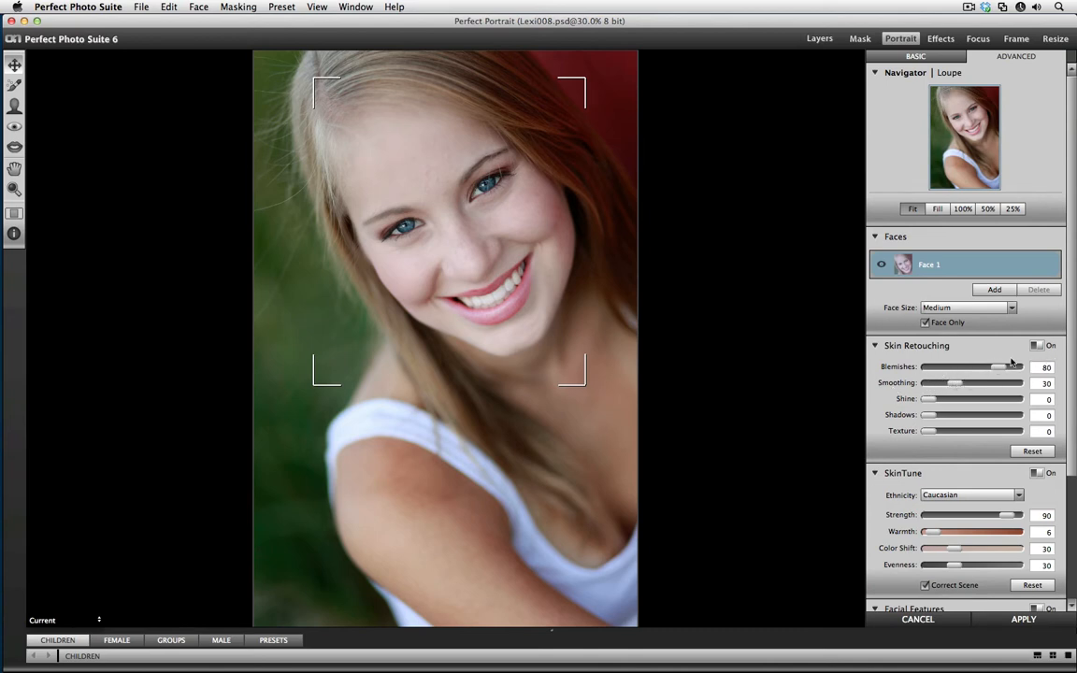
pyautogui.scroll(-5, 1032, 541)
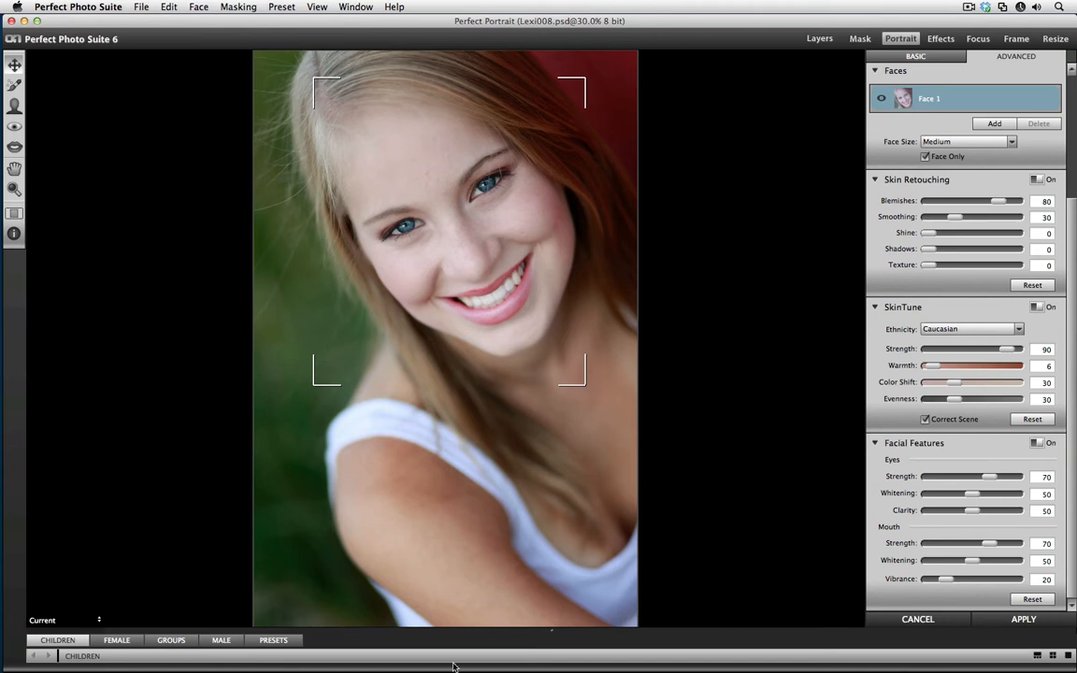
pyautogui.click(1038, 656)
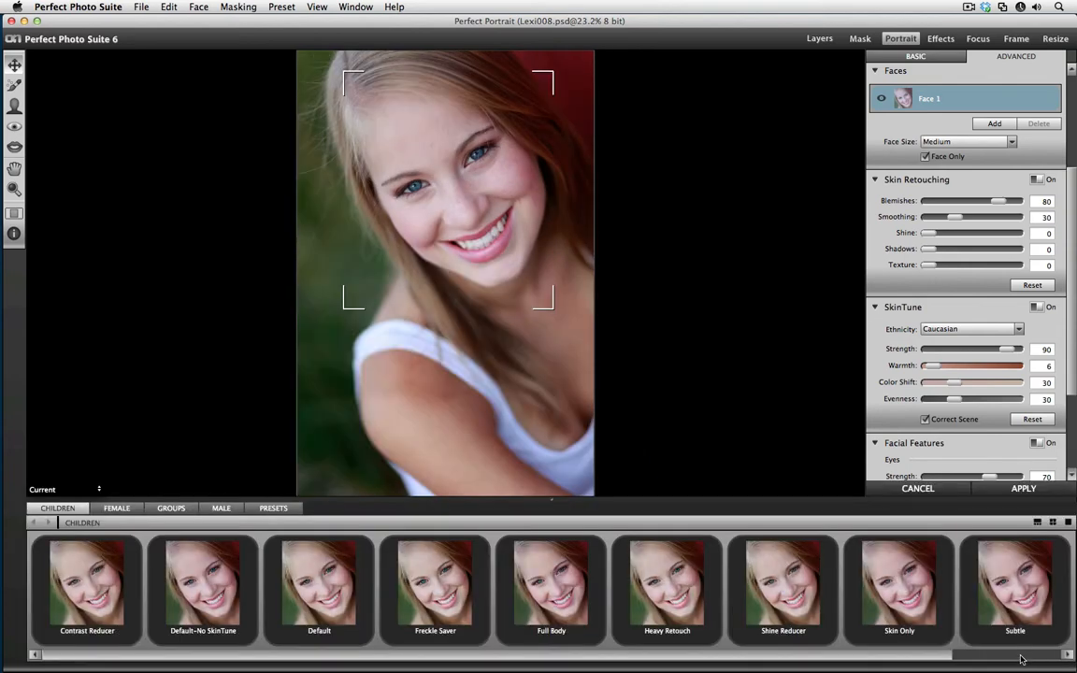
pyautogui.click(273, 508)
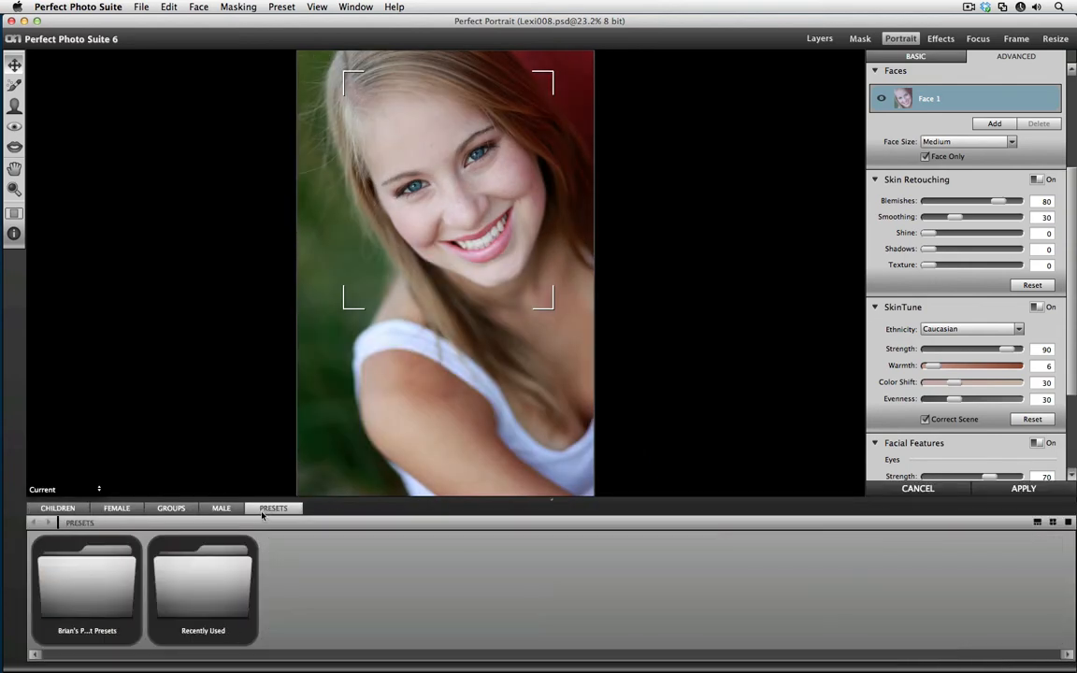
pyautogui.doubleClick(91, 567)
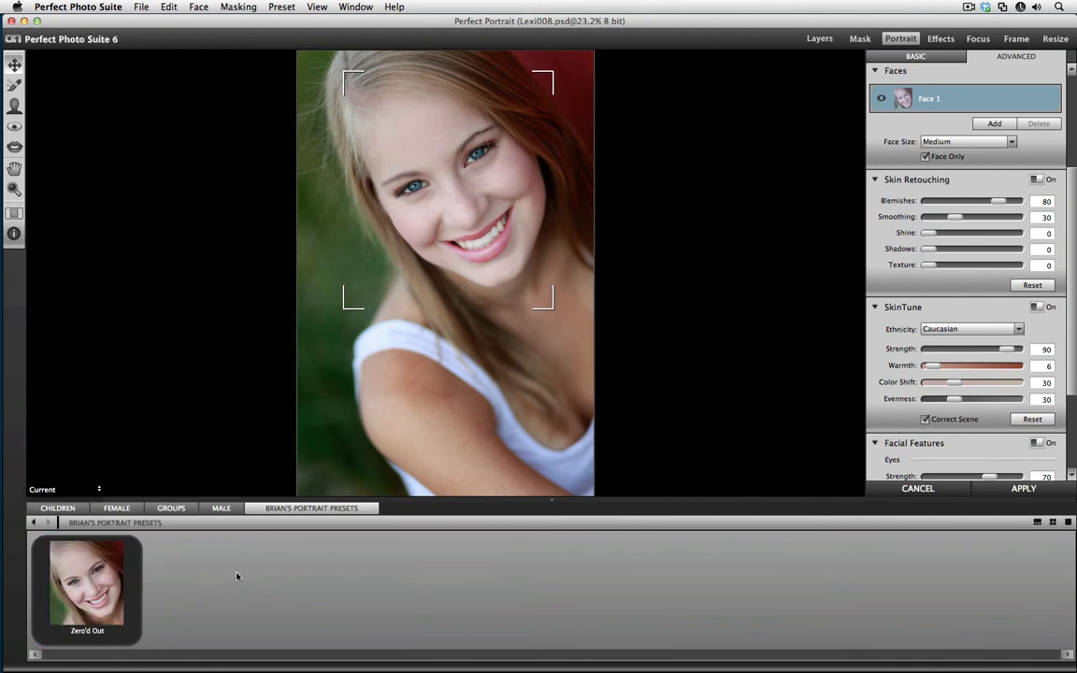
pyautogui.click(97, 575)
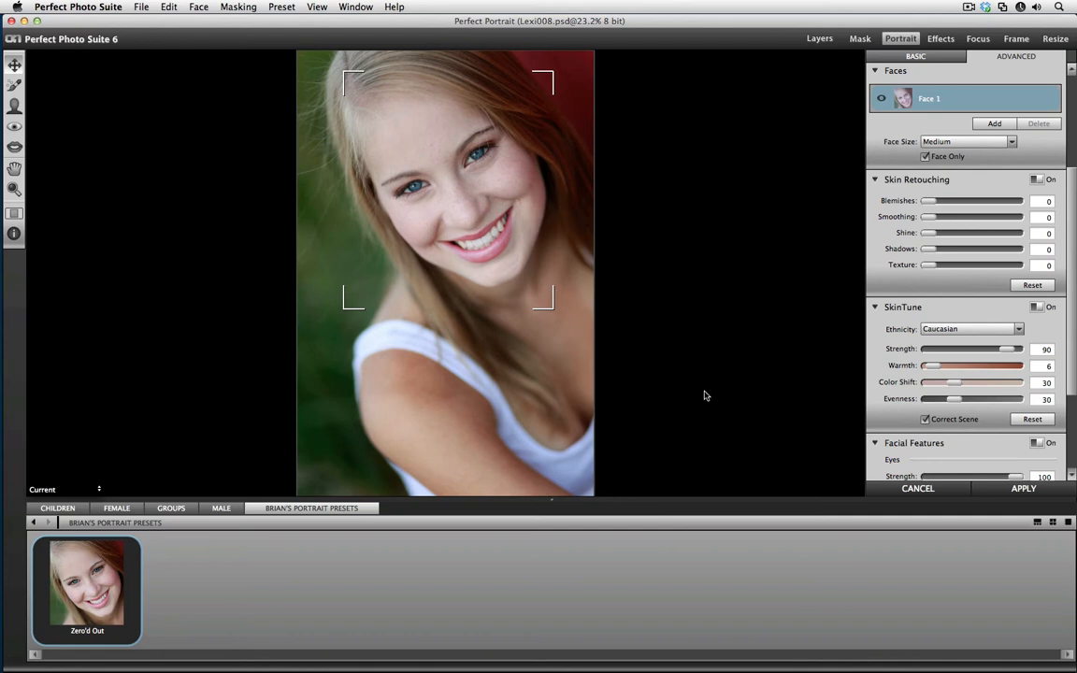
pyautogui.click(1068, 523)
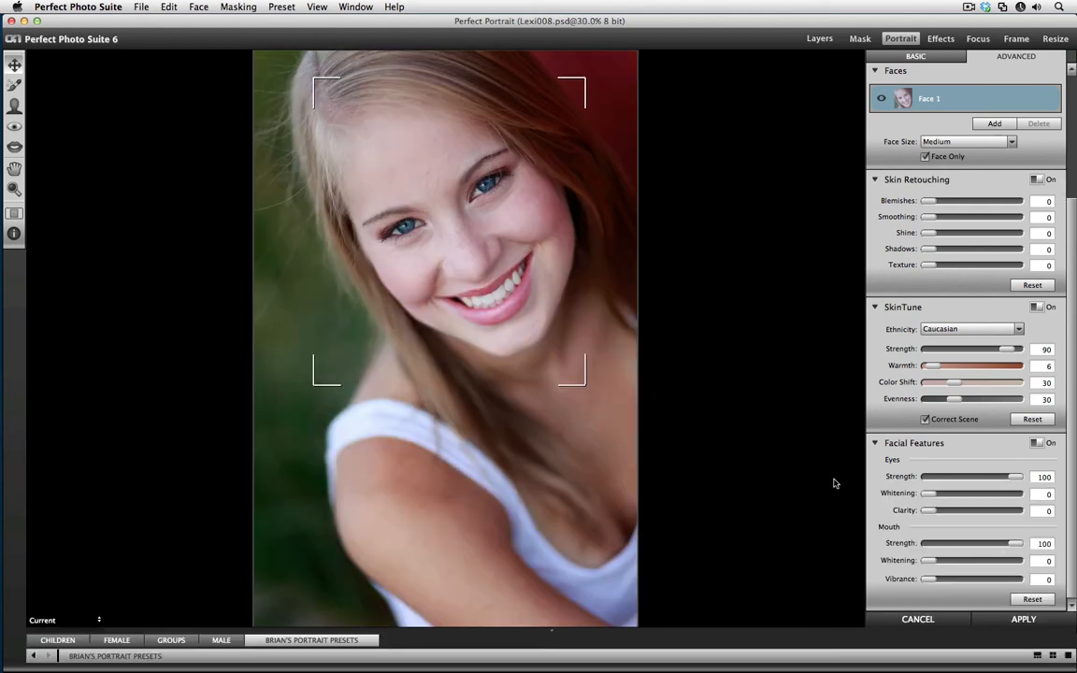
# Activate the Retouch Brush for the portrait and set its opacity to 22.
pyautogui.click(316, 7)
pyautogui.click(309, 59)
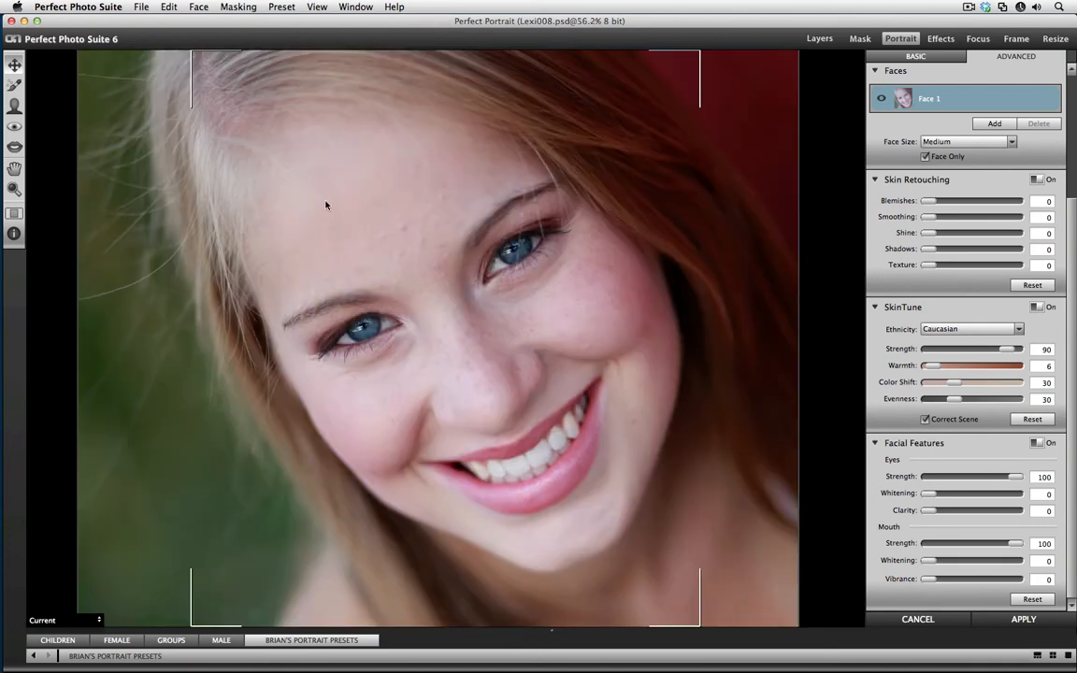
pyautogui.press('super+minus')
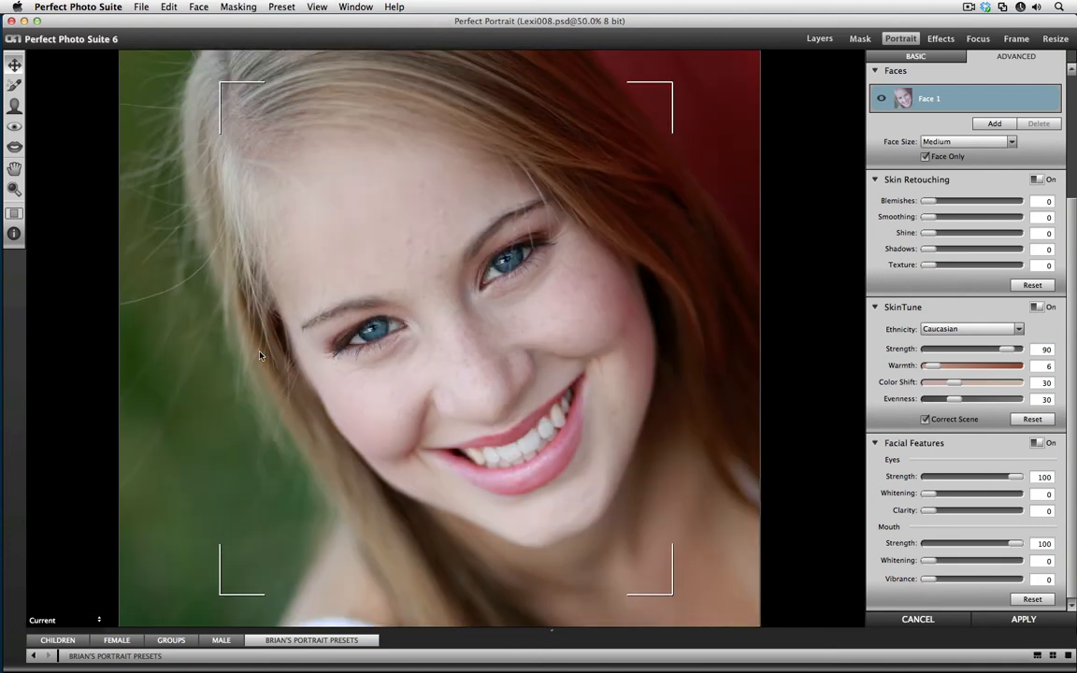
pyautogui.click(16, 85)
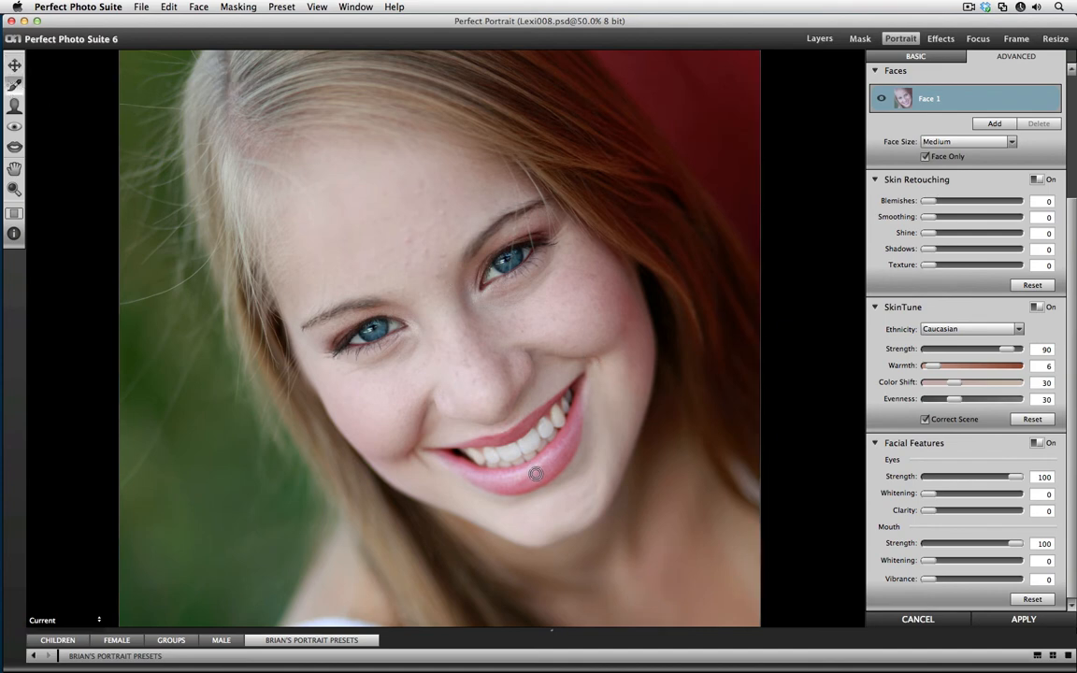
pyautogui.press('super+minus')
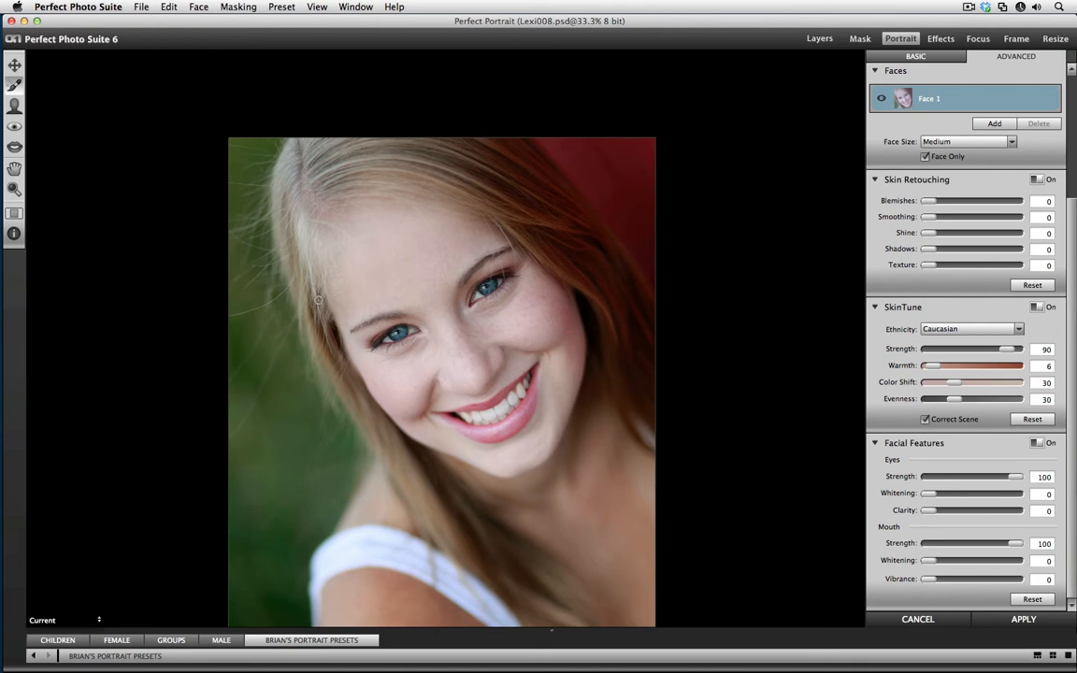
pyautogui.click(14, 234)
pyautogui.moveTo(191, 209); pyautogui.dragTo(136, 216)
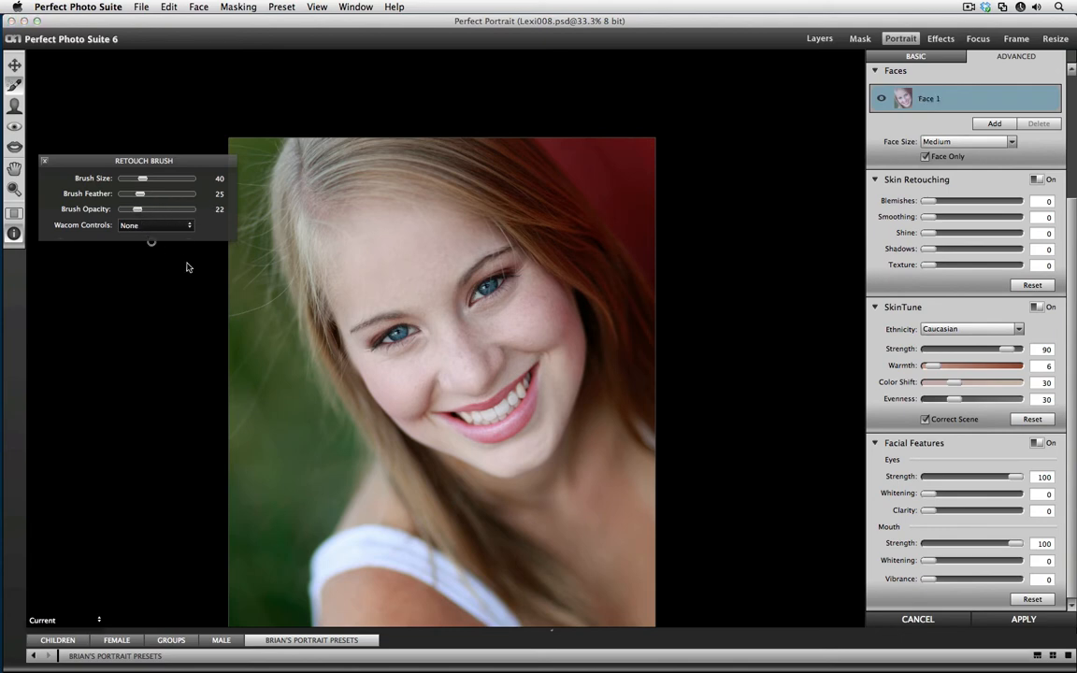
# Enlarge the Retouch Brush and brush over the skin around both eyes to soften lines and shadows.
pyautogui.press(']')
pyautogui.press(']')
pyautogui.press(']')
pyautogui.press(']')
pyautogui.moveTo(525, 294)
pyautogui.mouseDown()
pyautogui.moveTo(484, 315)
pyautogui.moveTo(528, 292)
pyautogui.mouseUp()
pyautogui.moveTo(379, 313); pyautogui.dragTo(338, 327)
pyautogui.moveTo(409, 360)
pyautogui.mouseDown()
pyautogui.moveTo(350, 355)
pyautogui.moveTo(344, 336)
pyautogui.mouseUp()
# Shrink the Retouch Brush, retouch small spots on the lower part of both cheeks, and close the brush options.
pyautogui.press('[')
pyautogui.press('[')
pyautogui.press('[')
pyautogui.moveTo(550, 361)
pyautogui.mouseDown()
pyautogui.moveTo(523, 352)
pyautogui.moveTo(554, 366)
pyautogui.mouseUp()
pyautogui.moveTo(552, 364)
pyautogui.mouseDown()
pyautogui.moveTo(510, 348)
pyautogui.moveTo(547, 362)
pyautogui.mouseUp()
pyautogui.moveTo(432, 385)
pyautogui.mouseDown()
pyautogui.moveTo(439, 424)
pyautogui.moveTo(426, 410)
pyautogui.moveTo(433, 391)
pyautogui.mouseUp()
pyautogui.click(43, 163)
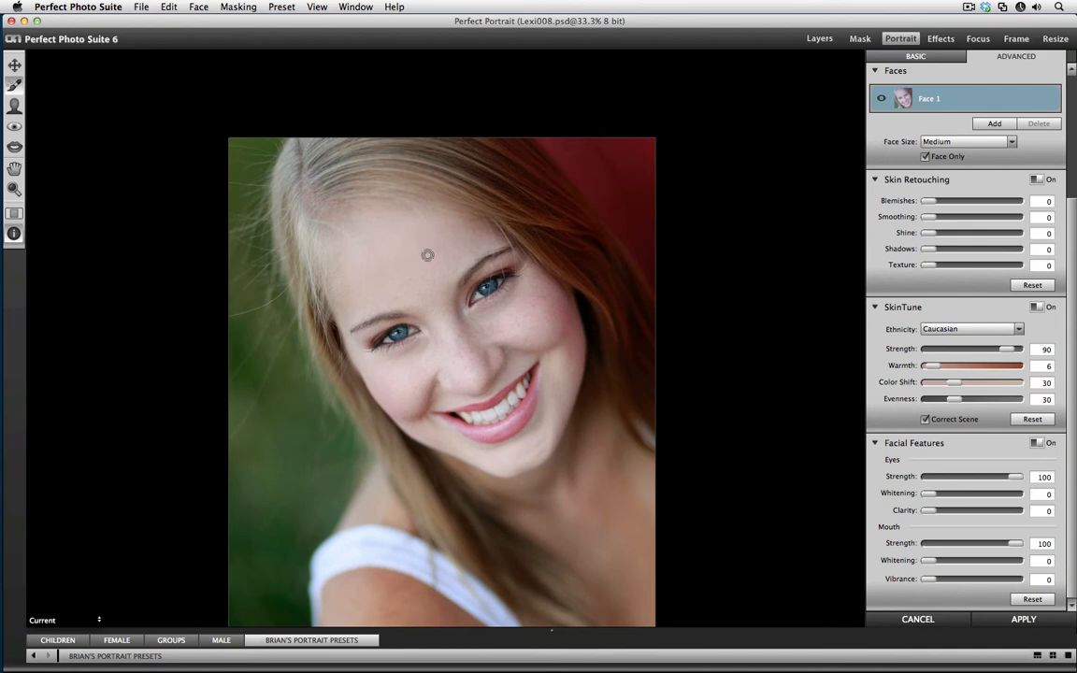
# Activate the Skin Refine Brush and show its mask as Overlay.
pyautogui.click(14, 110)
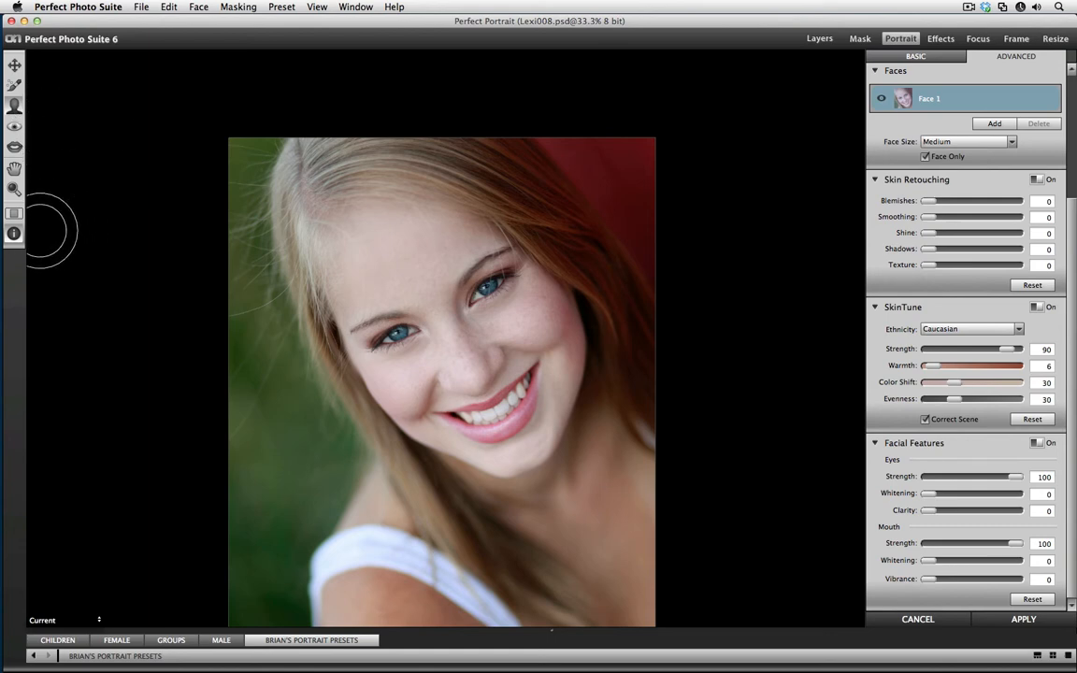
pyautogui.click(15, 236)
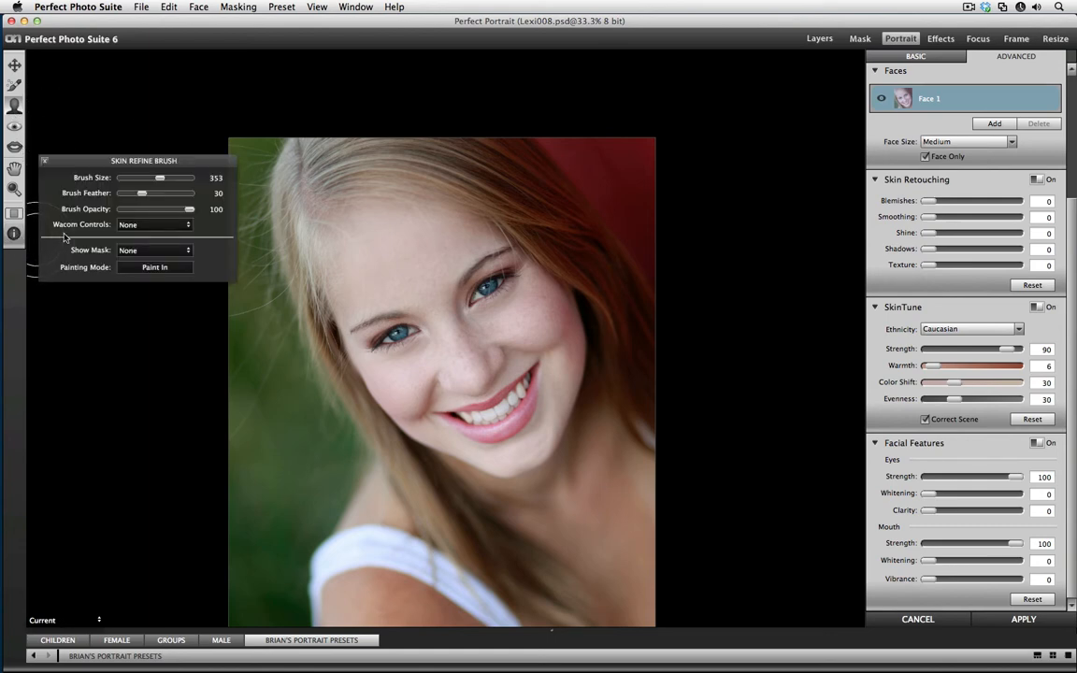
pyautogui.click(178, 250)
pyautogui.click(178, 269)
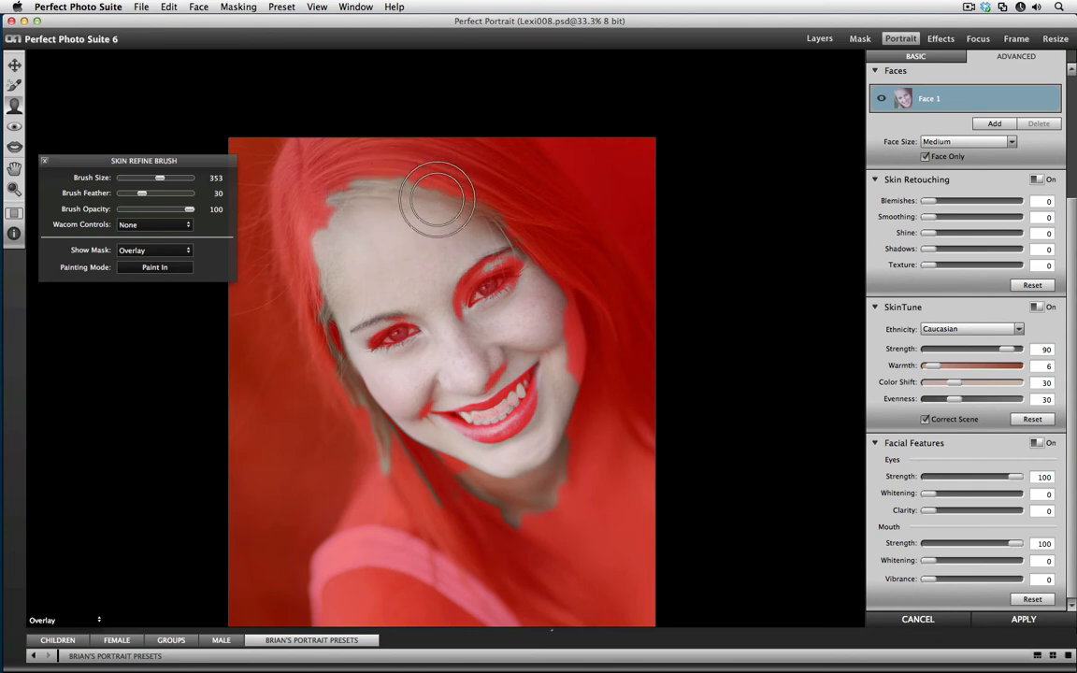
# Reduce the Skin Refine Brush to size 125 and paint in the uncovered skin along the cheek and jaw beside the mouth.
pyautogui.press('[')
pyautogui.press('[')
pyautogui.press('[')
pyautogui.press('[')
pyautogui.press('[')
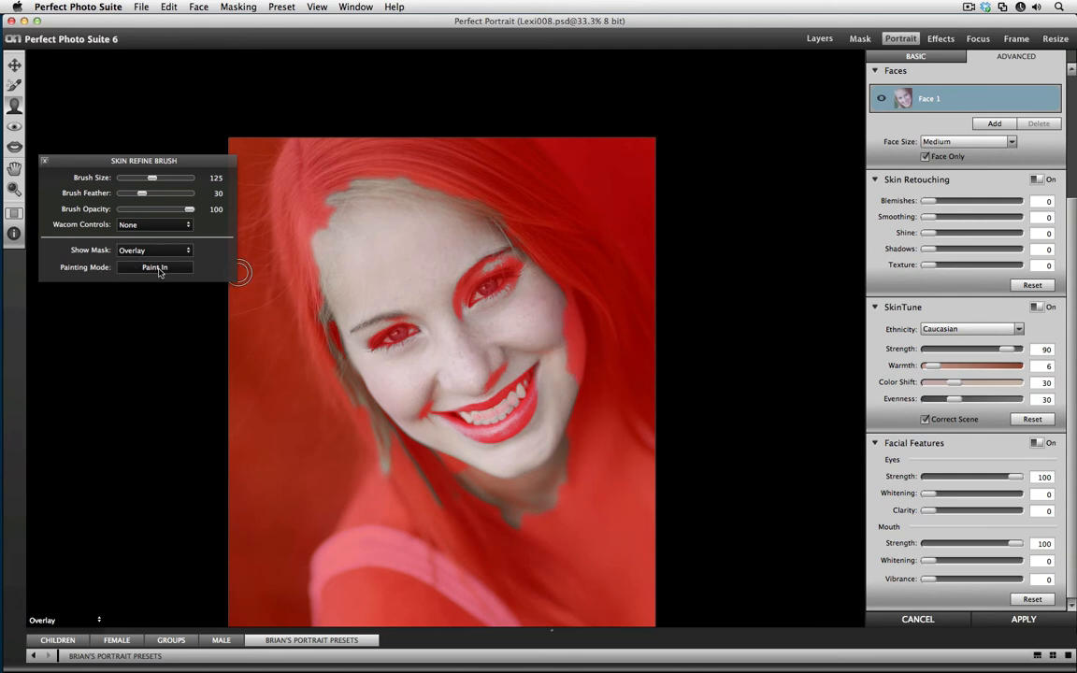
pyautogui.moveTo(565, 358)
pyautogui.mouseDown()
pyautogui.moveTo(568, 328)
pyautogui.moveTo(565, 379)
pyautogui.moveTo(558, 301)
pyautogui.moveTo(572, 358)
pyautogui.moveTo(541, 401)
pyautogui.mouseUp()
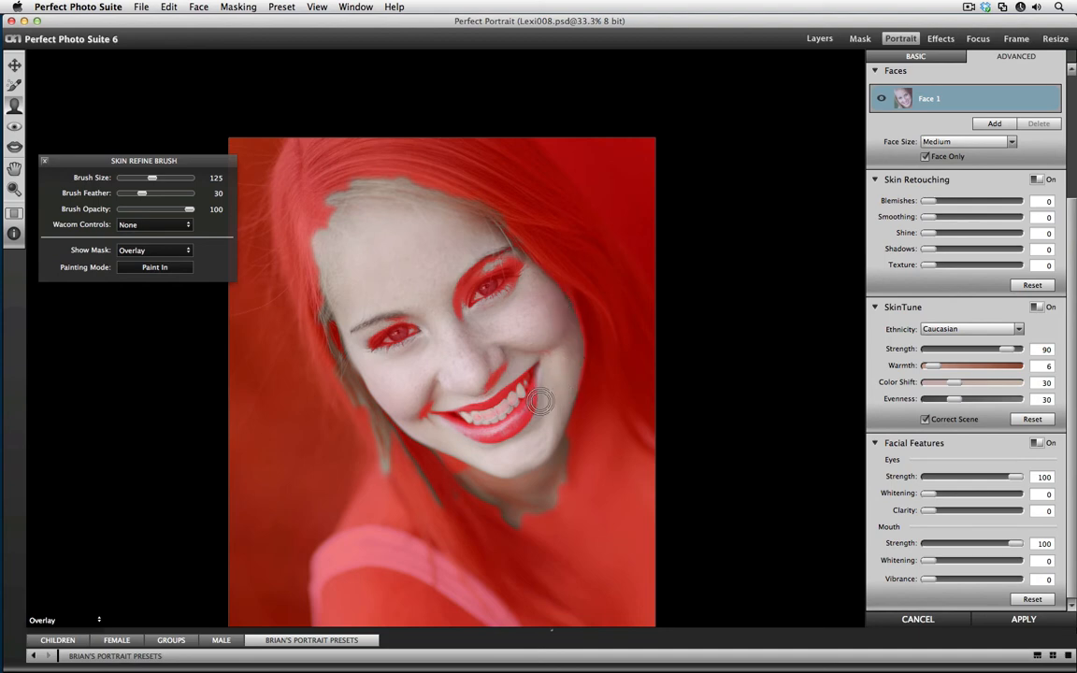
# Paint out the hair along the hairline and side of the face, and the neck, from the skin mask.
pyautogui.click(150, 269)
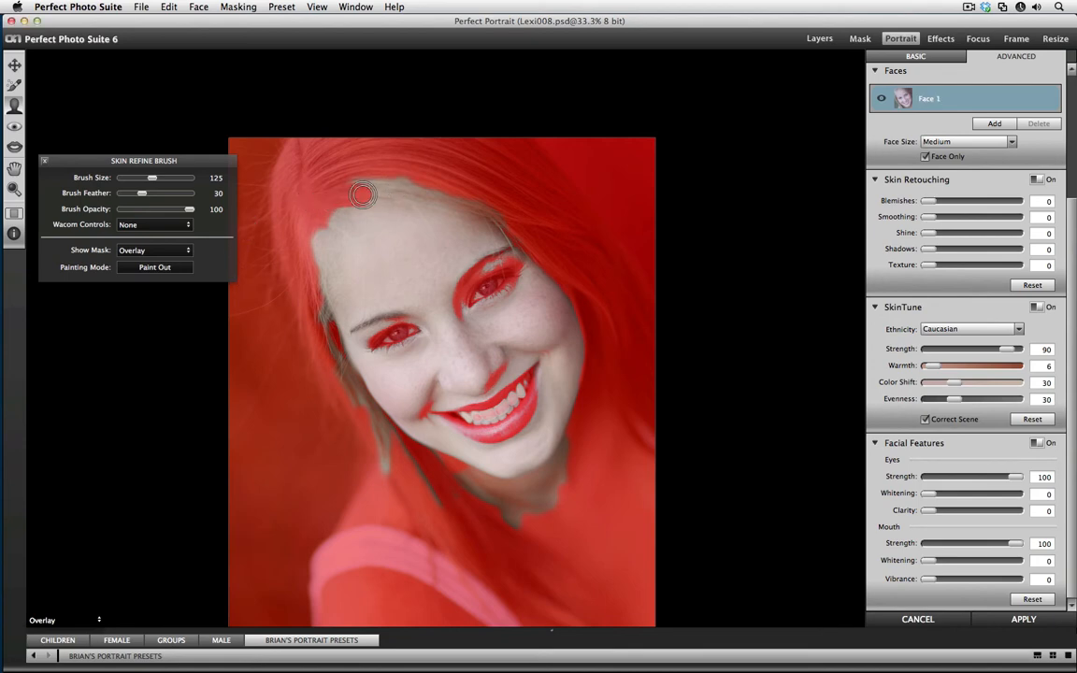
pyautogui.moveTo(362, 194)
pyautogui.mouseDown()
pyautogui.moveTo(430, 184)
pyautogui.moveTo(498, 209)
pyautogui.moveTo(350, 196)
pyautogui.mouseUp()
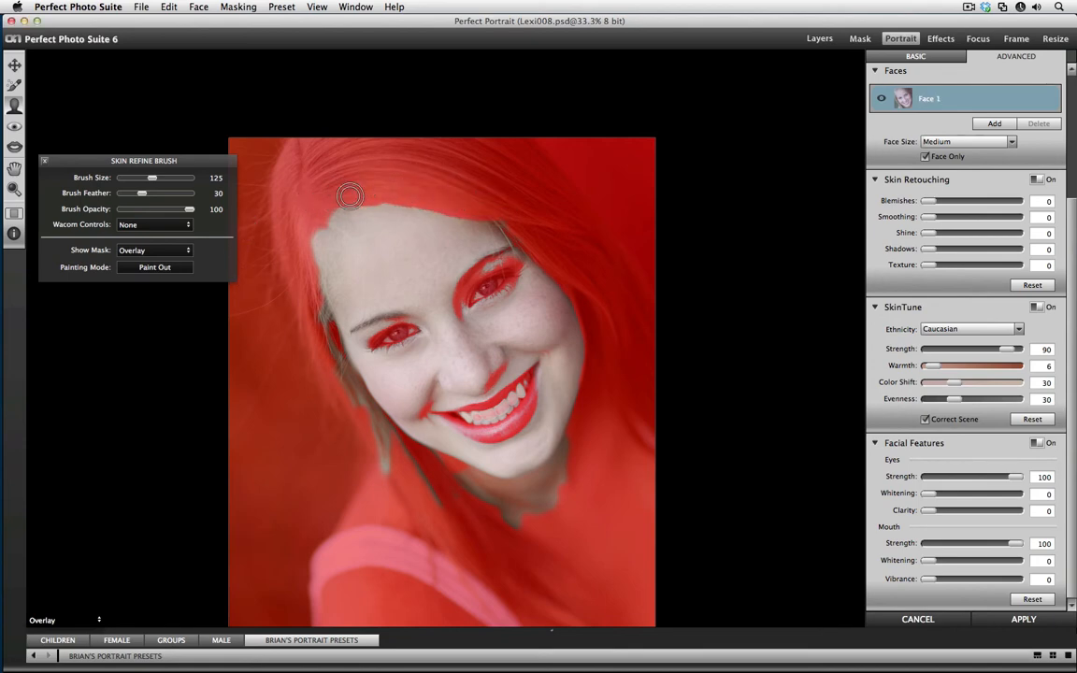
pyautogui.moveTo(294, 279)
pyautogui.mouseDown()
pyautogui.moveTo(395, 476)
pyautogui.moveTo(381, 436)
pyautogui.moveTo(365, 419)
pyautogui.moveTo(386, 494)
pyautogui.moveTo(372, 433)
pyautogui.moveTo(489, 532)
pyautogui.moveTo(442, 479)
pyautogui.moveTo(502, 503)
pyautogui.moveTo(445, 472)
pyautogui.moveTo(485, 514)
pyautogui.moveTo(548, 498)
pyautogui.moveTo(521, 524)
pyautogui.moveTo(561, 507)
pyautogui.moveTo(602, 446)
pyautogui.moveTo(597, 432)
pyautogui.moveTo(581, 437)
pyautogui.moveTo(558, 488)
pyautogui.moveTo(493, 503)
pyautogui.moveTo(527, 494)
pyautogui.mouseUp()
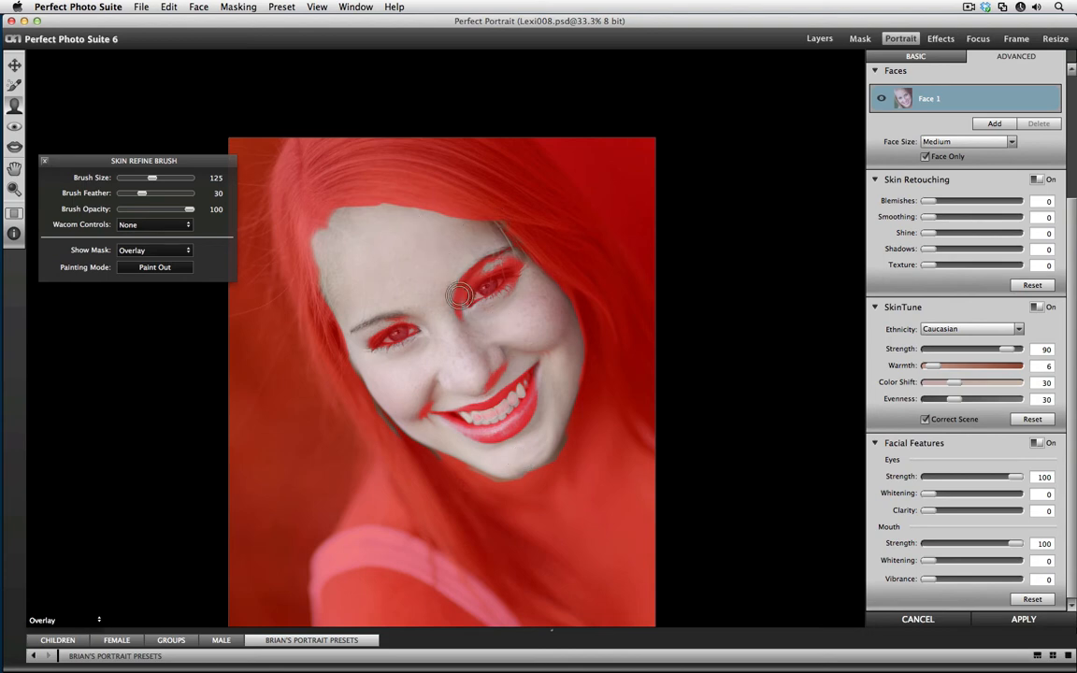
# Reduce the Eye Refine Brush to about size 80 and paint out the excess skin around the higher eye from the eye mask.
pyautogui.click(14, 125)
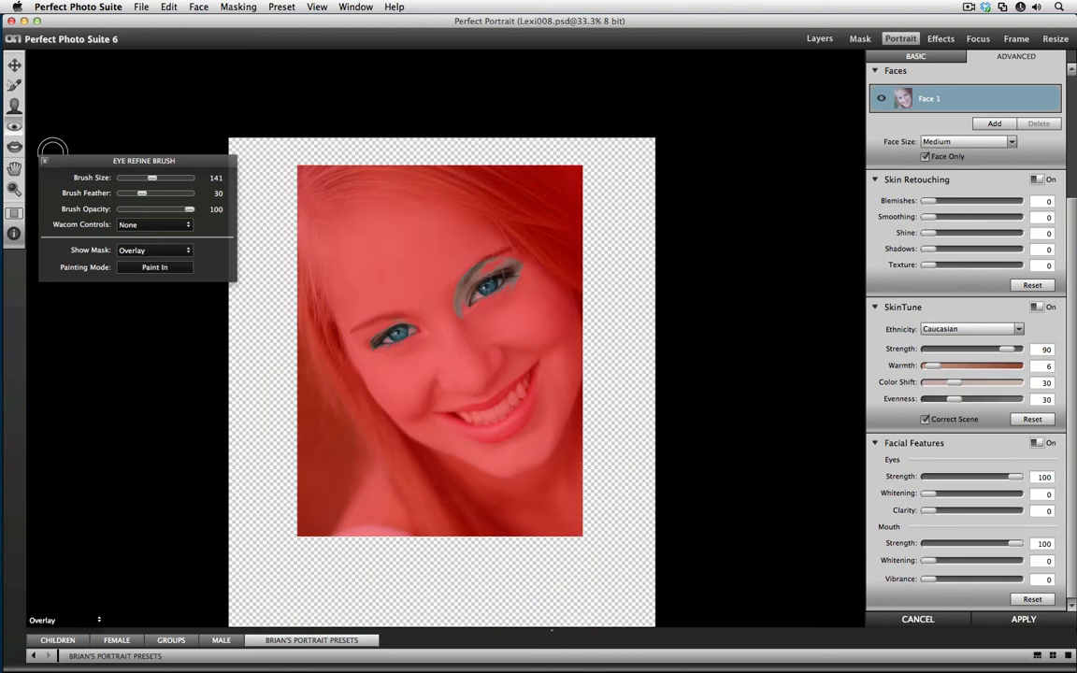
pyautogui.press('[')
pyautogui.press('[')
pyautogui.press('[')
pyautogui.press('[')
pyautogui.press('[')
pyautogui.press('[')
pyautogui.press('[')
pyautogui.click(142, 266)
pyautogui.moveTo(518, 261)
pyautogui.mouseDown()
pyautogui.moveTo(503, 258)
pyautogui.moveTo(449, 297)
pyautogui.moveTo(468, 301)
pyautogui.moveTo(512, 260)
pyautogui.moveTo(518, 282)
pyautogui.mouseUp()
pyautogui.press(']')
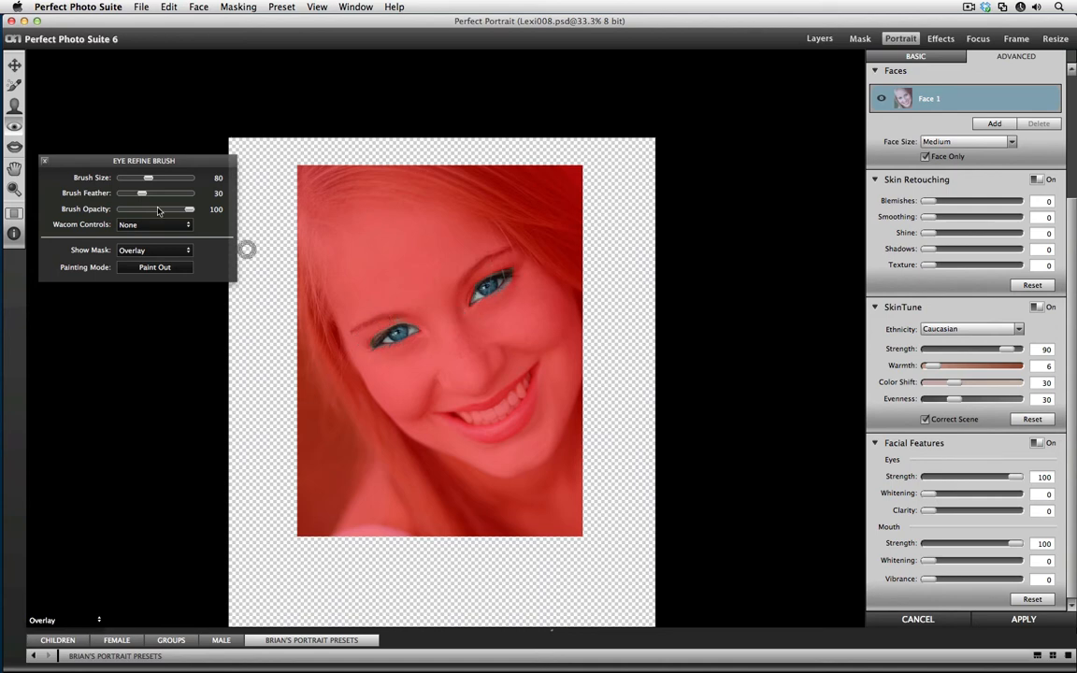
# Reduce the Mouth Refine Brush to size 90 and paint the teeth into the mouth mask.
pyautogui.click(14, 145)
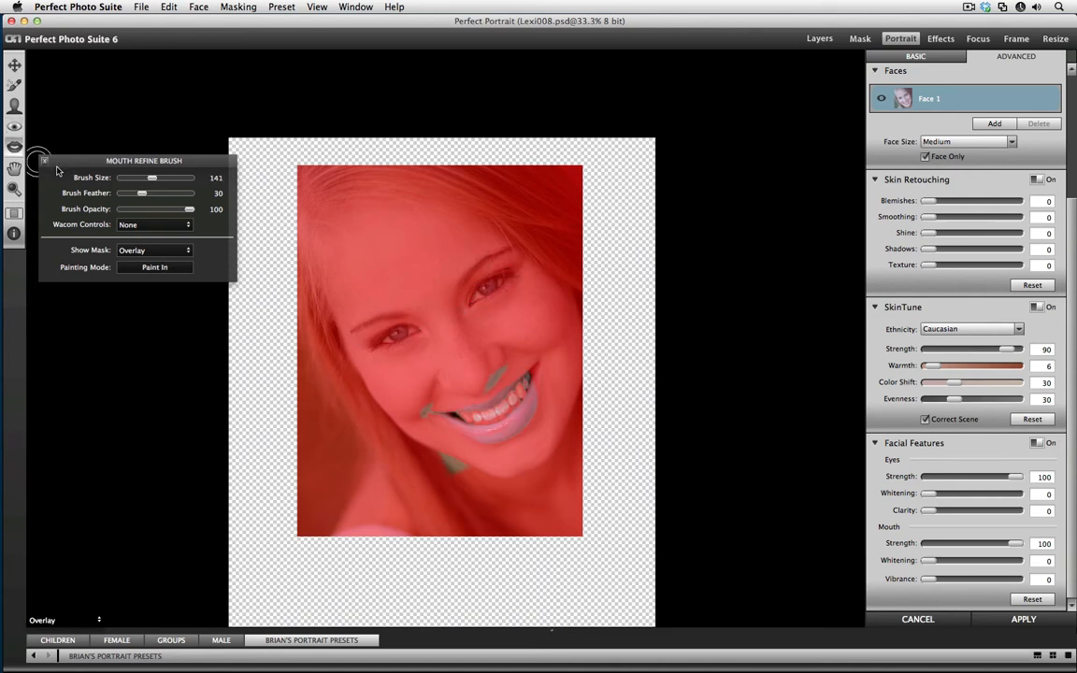
pyautogui.press('[')
pyautogui.press('[')
pyautogui.press('[')
pyautogui.moveTo(527, 386)
pyautogui.mouseDown()
pyautogui.moveTo(508, 408)
pyautogui.moveTo(465, 422)
pyautogui.moveTo(512, 411)
pyautogui.mouseUp()
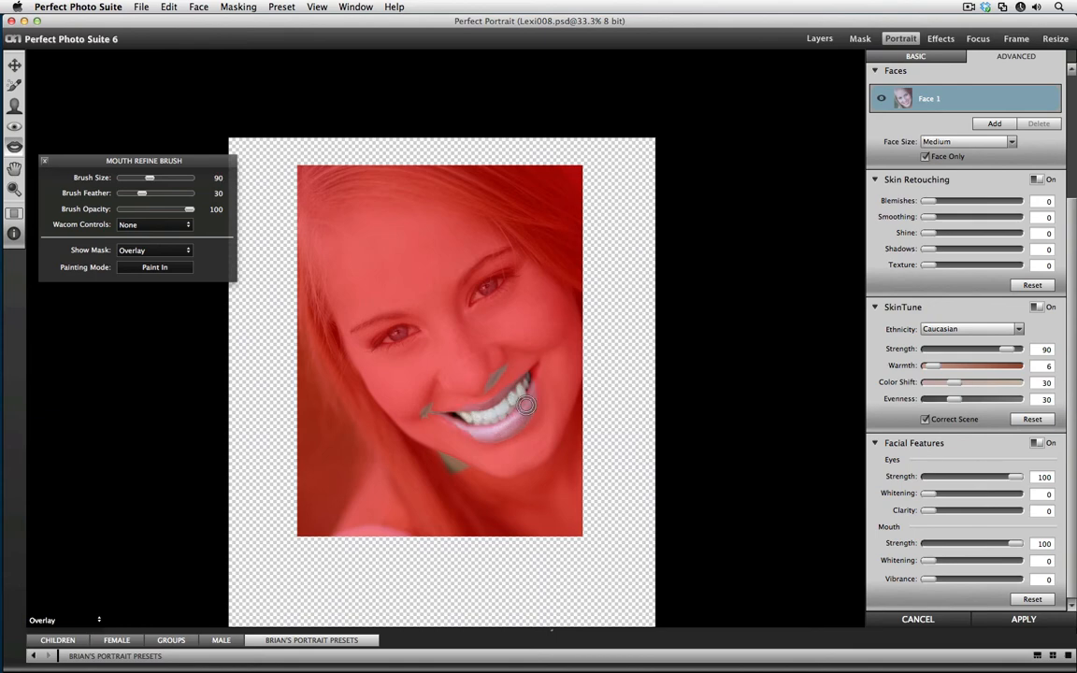
# Reduce the Mouth Refine Brush to size 70 and paint out the stray mask patches around the mouth and below the jaw.
pyautogui.press('[')
pyautogui.press('[')
pyautogui.click(174, 266)
pyautogui.moveTo(503, 364); pyautogui.dragTo(477, 386)
pyautogui.moveTo(388, 363)
pyautogui.mouseDown()
pyautogui.moveTo(410, 414)
pyautogui.moveTo(512, 468)
pyautogui.mouseUp()
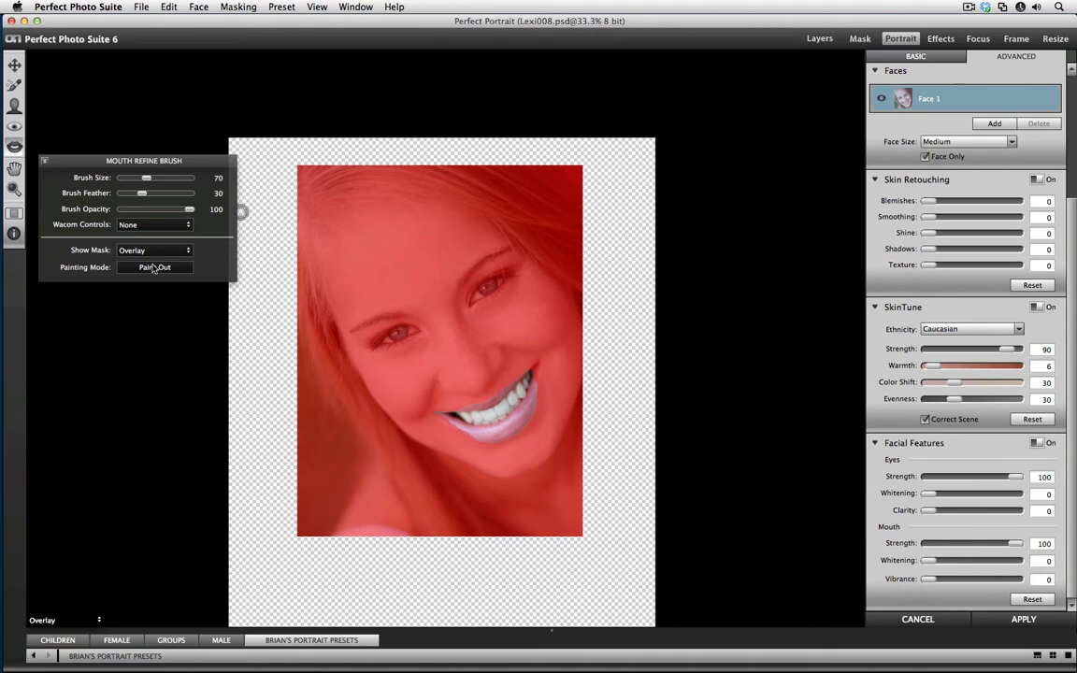
# Set the mask display to None and close the brush options.
pyautogui.click(155, 250)
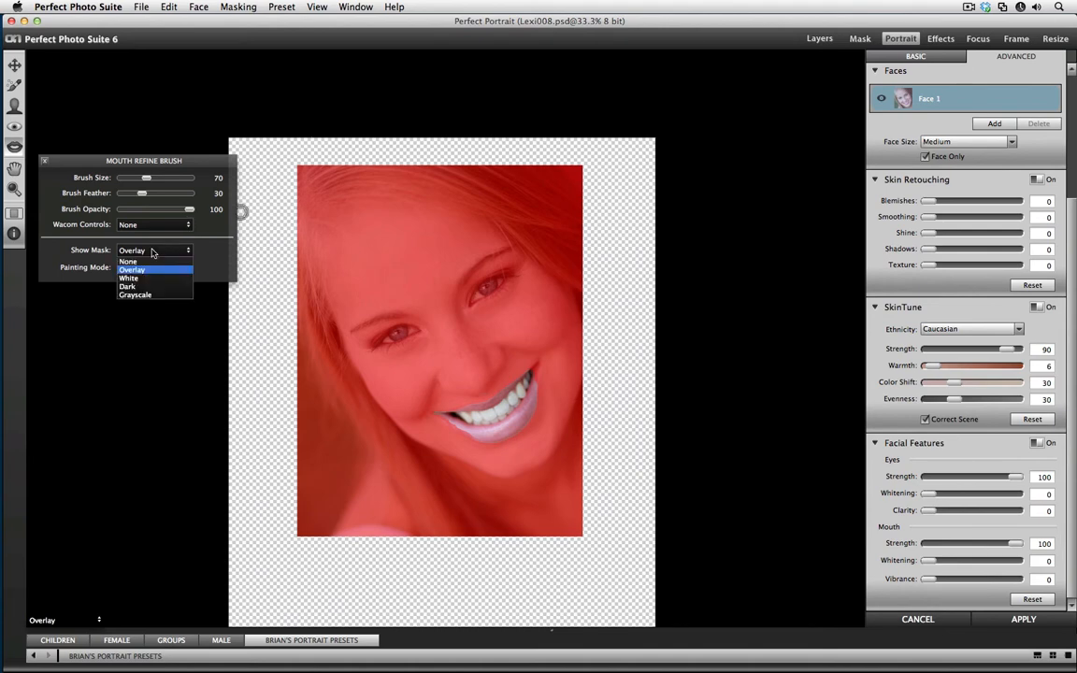
pyautogui.click(140, 230)
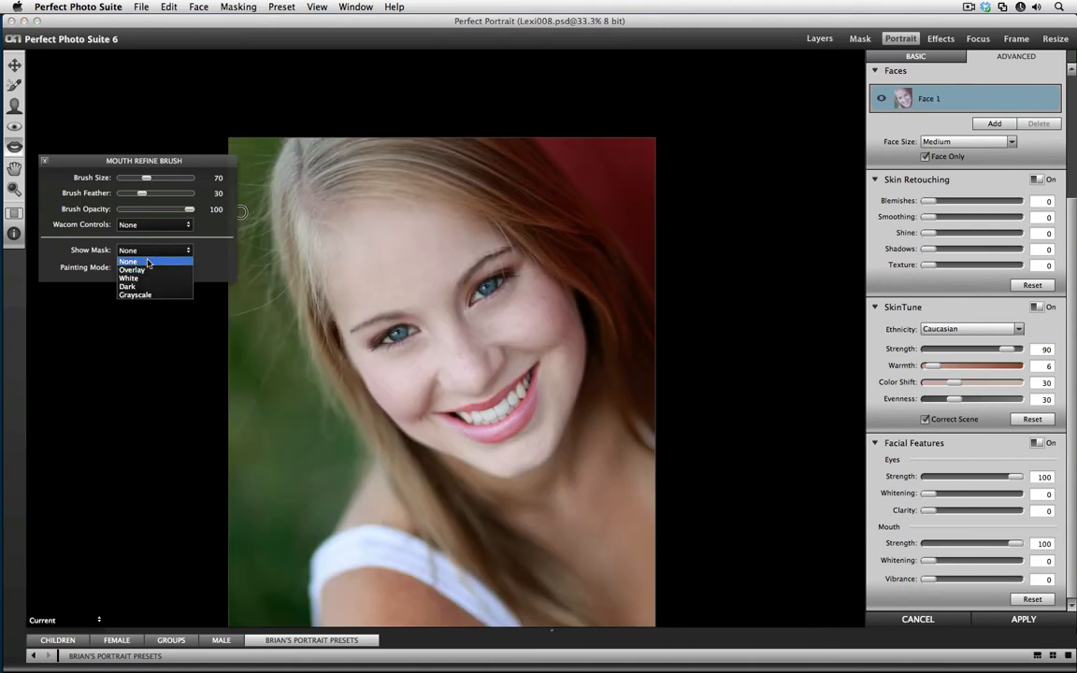
pyautogui.click(44, 160)
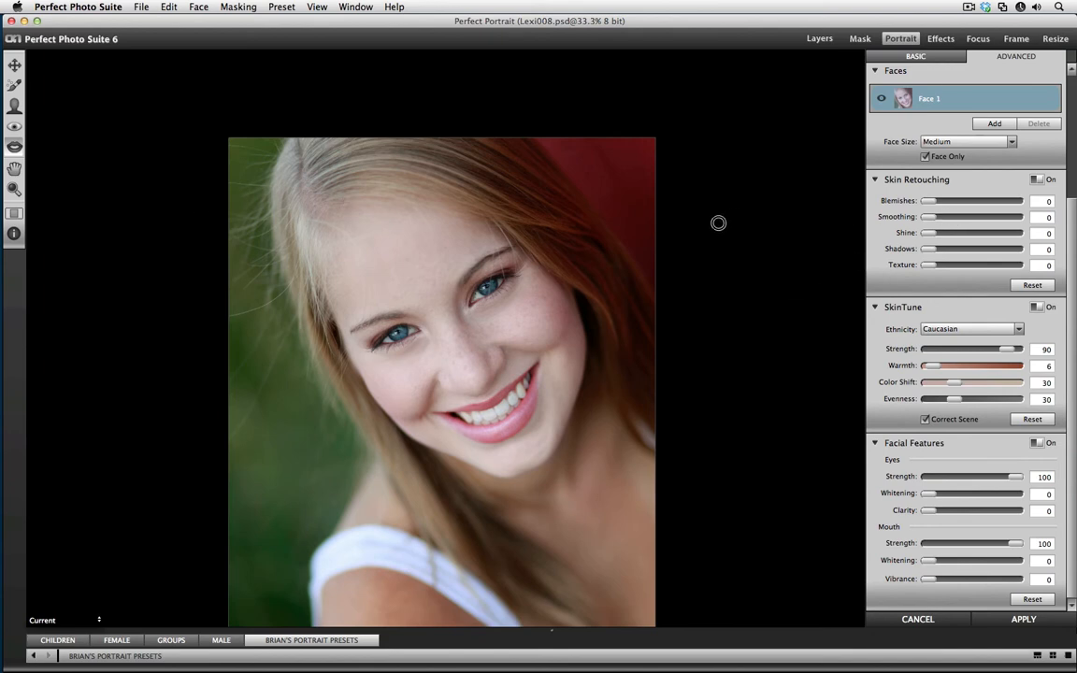
# Set the skin retouching Blemishes to 49 and Smoothing to 17.
pyautogui.click(15, 108)
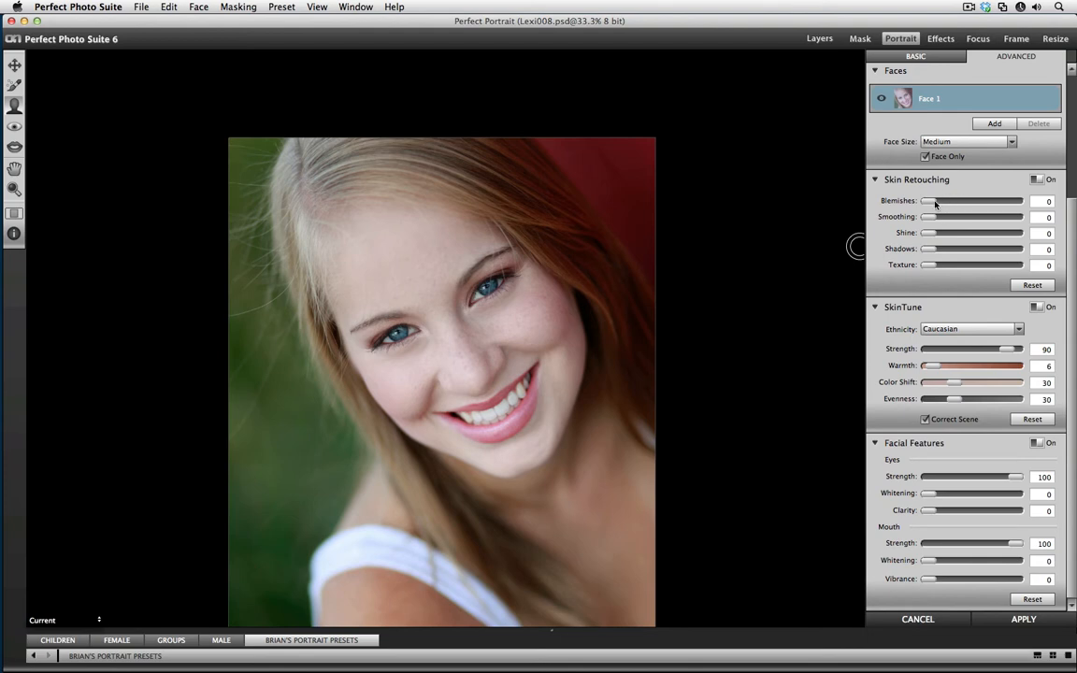
pyautogui.moveTo(933, 203); pyautogui.dragTo(964, 204)
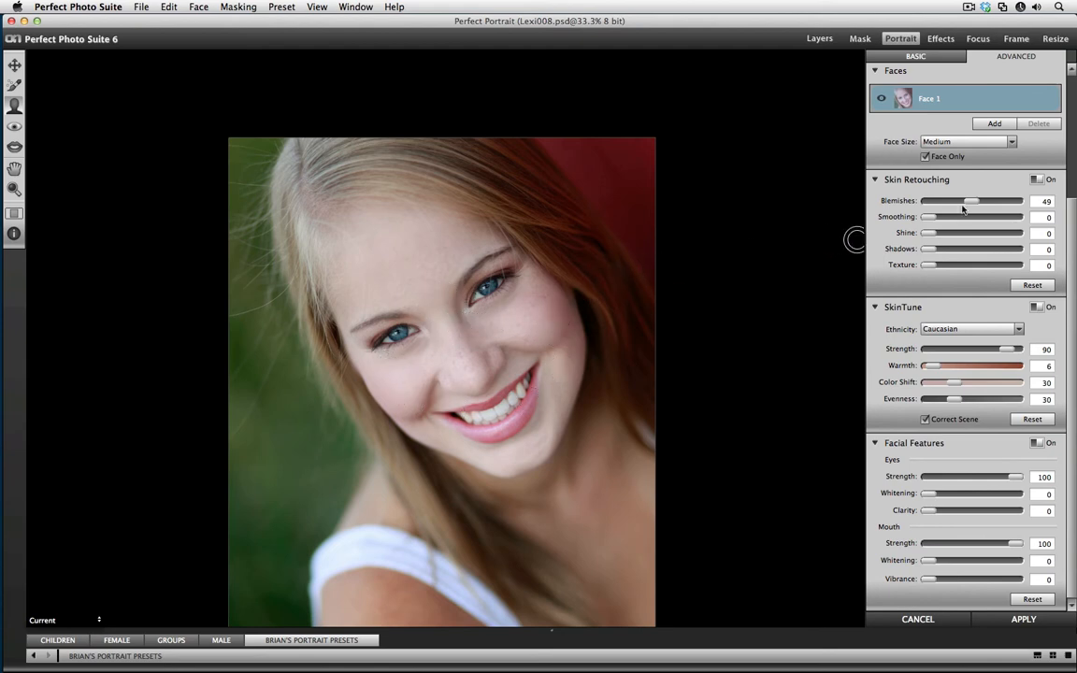
pyautogui.moveTo(941, 219); pyautogui.dragTo(943, 221)
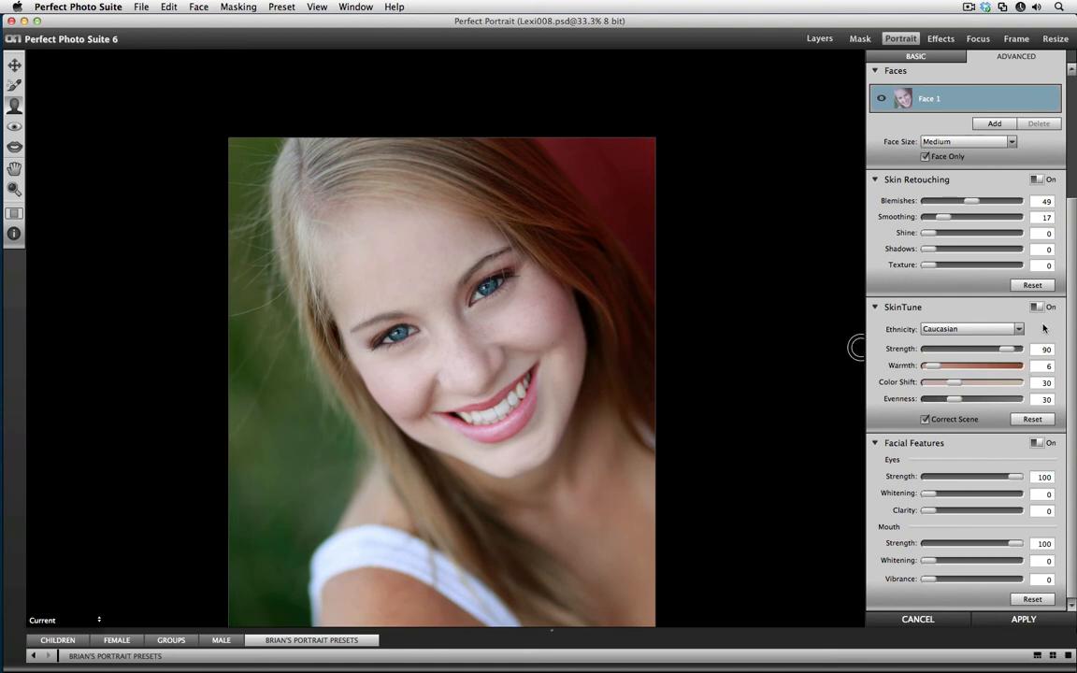
# Compare the portrait with SkinTune off and on, and set its Warmth to 13.
pyautogui.click(1034, 308)
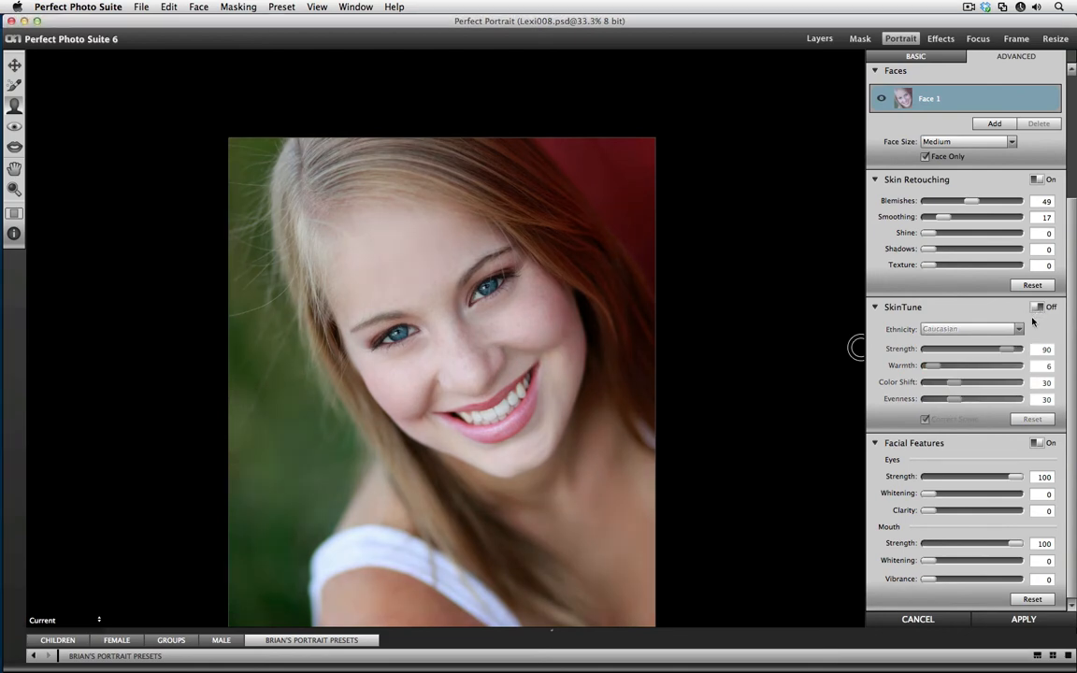
pyautogui.click(1036, 309)
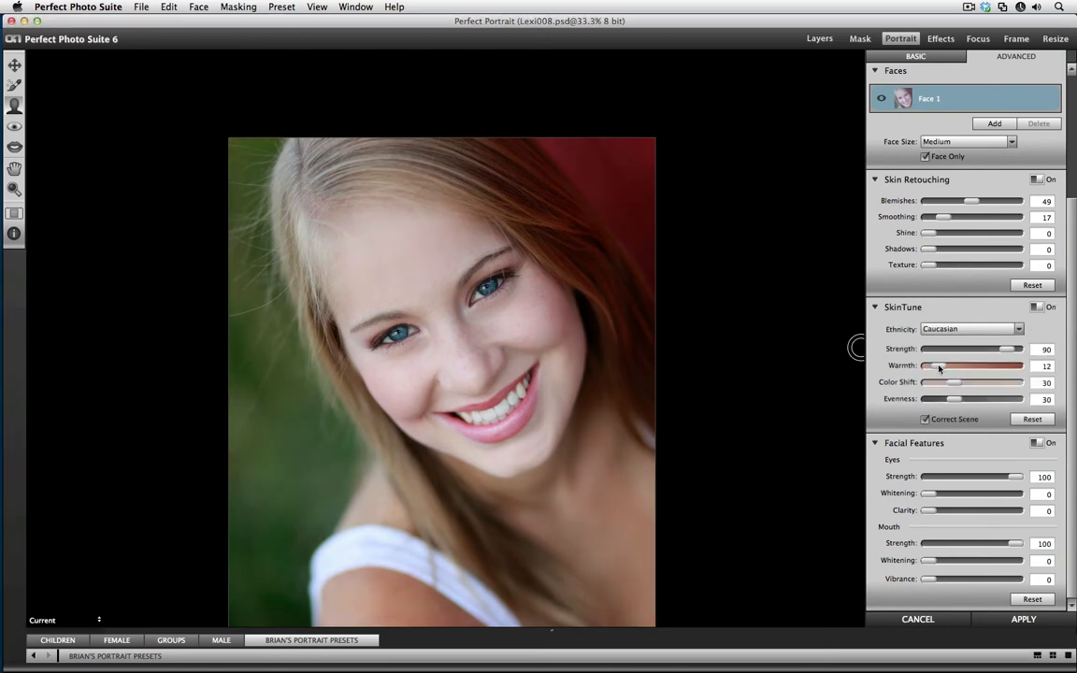
pyautogui.moveTo(939, 368); pyautogui.dragTo(941, 368)
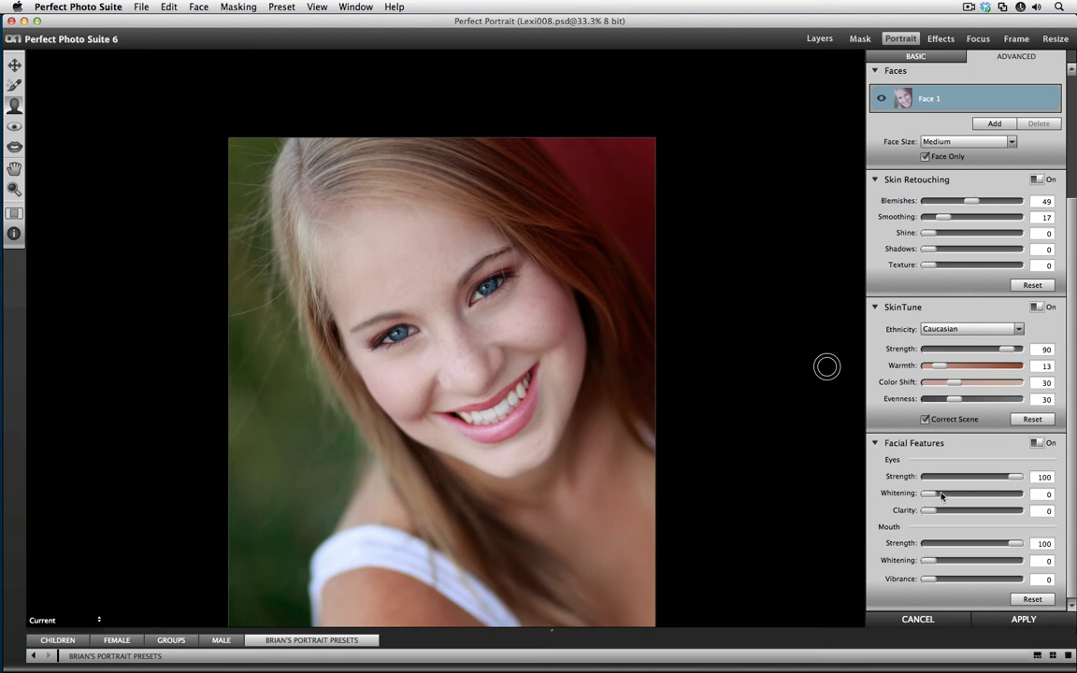
# Set the eyes' Whitening to 45 and Clarity to 28, and the mouth's Whitening to 25 and Vibrance to 45.
pyautogui.moveTo(941, 495); pyautogui.dragTo(952, 516)
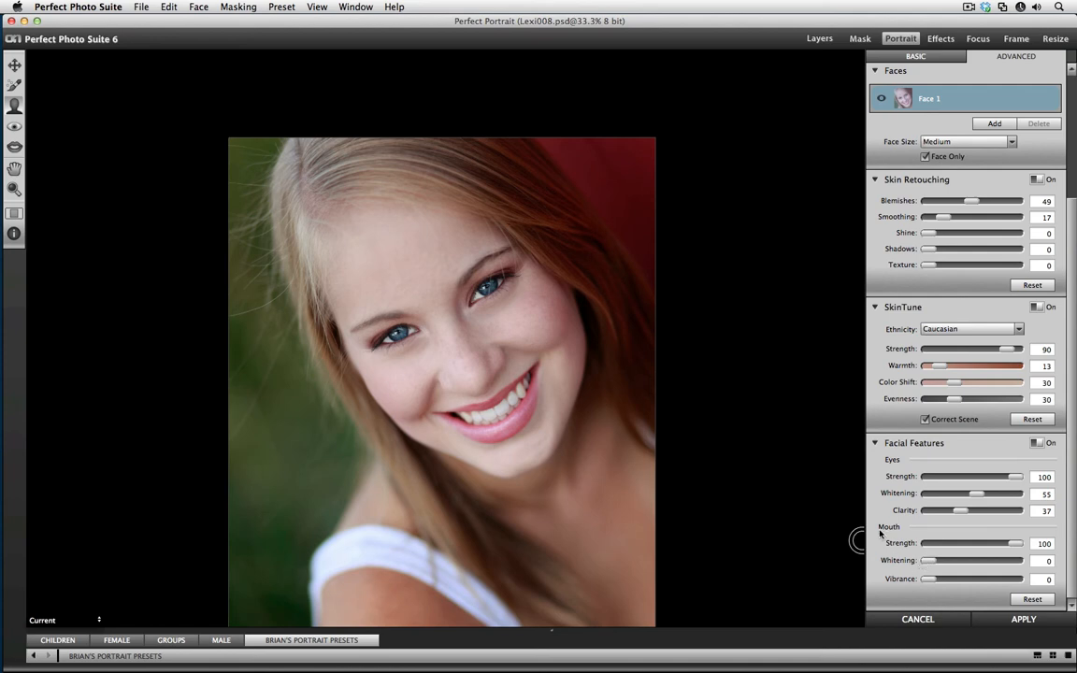
pyautogui.moveTo(920, 563); pyautogui.dragTo(944, 563)
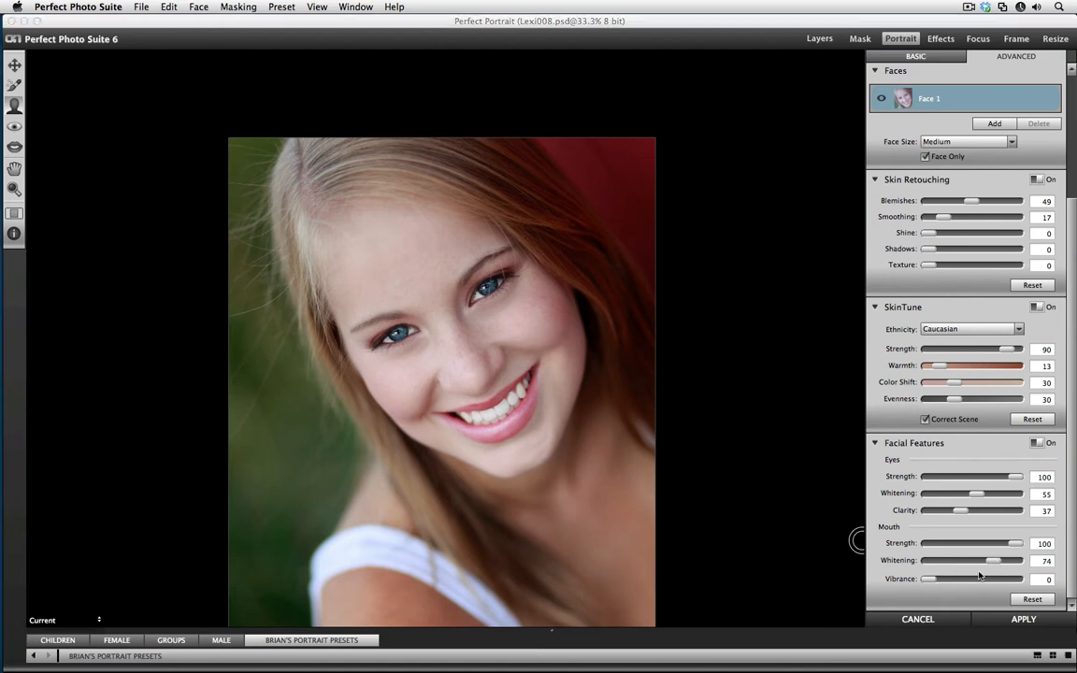
pyautogui.moveTo(955, 562)
pyautogui.mouseDown()
pyautogui.moveTo(993, 561)
pyautogui.moveTo(951, 565)
pyautogui.moveTo(968, 579)
pyautogui.mouseUp()
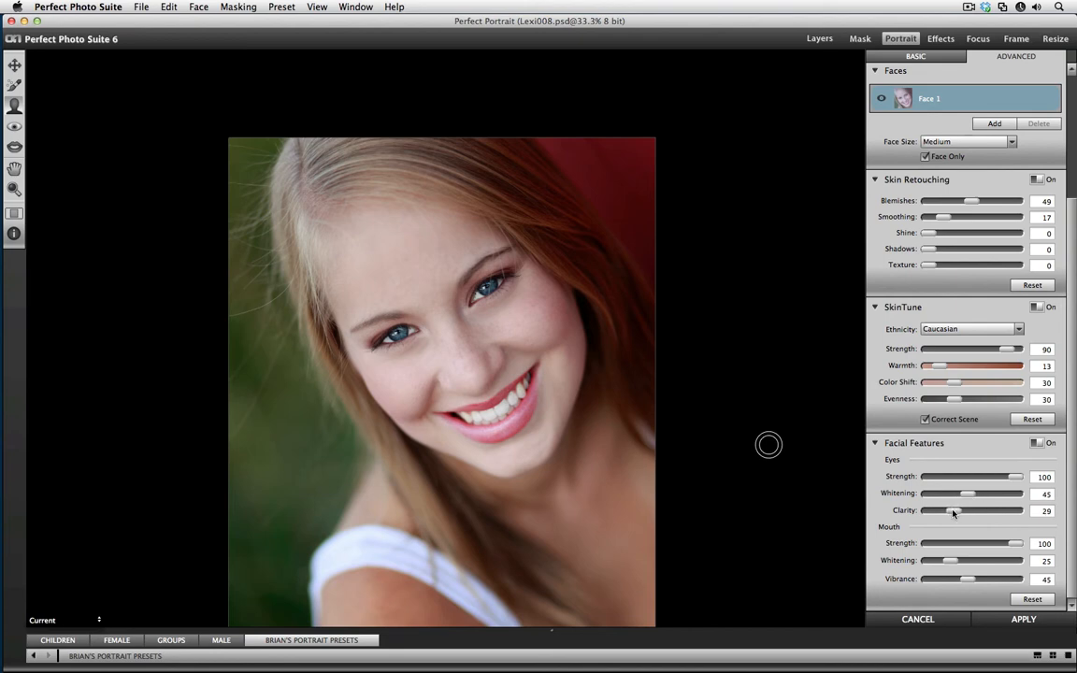
pyautogui.moveTo(953, 513); pyautogui.dragTo(951, 513)
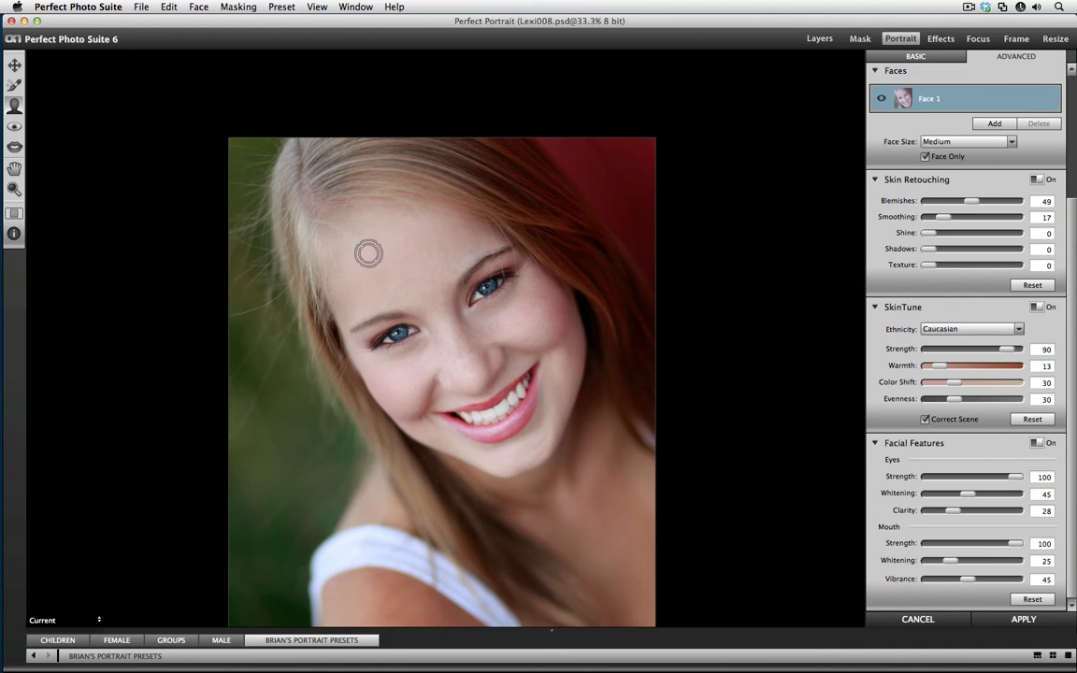
# Start saving the current settings as a preset named Model A in a newly created Model A category.
pyautogui.click(282, 8)
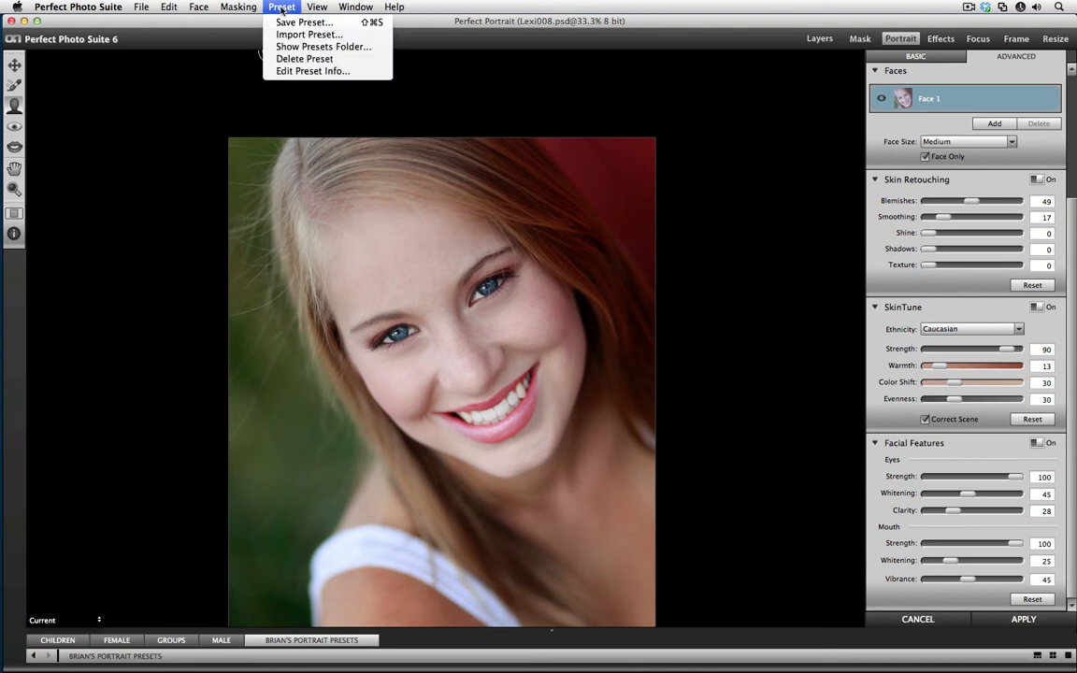
pyautogui.click(268, 24)
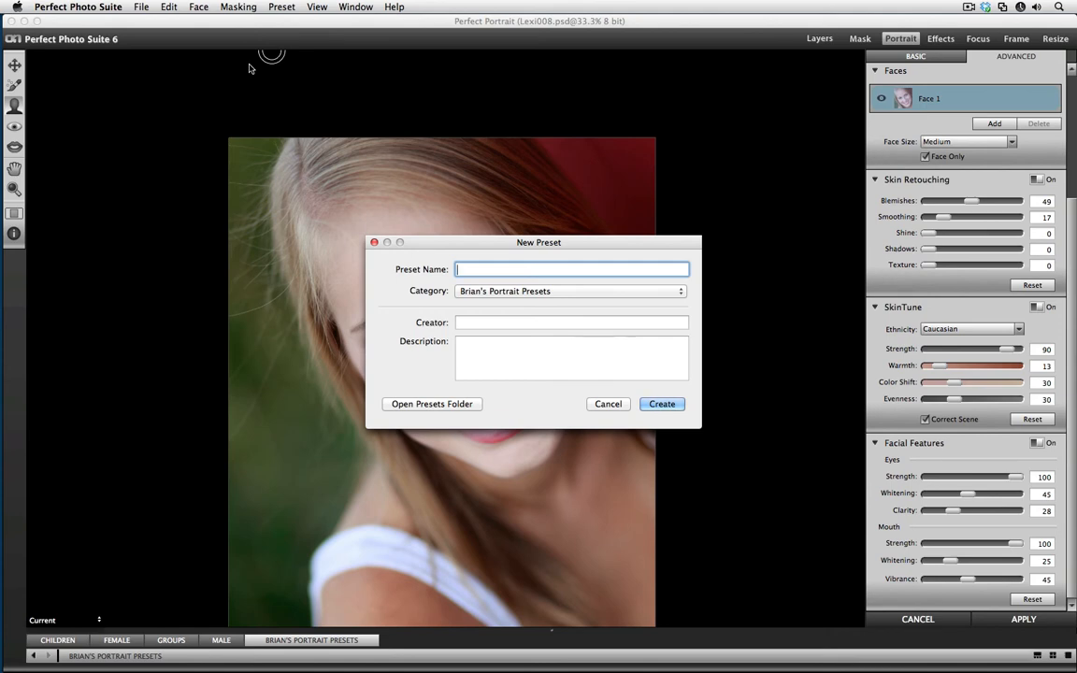
pyautogui.write('Model A')
pyautogui.click(561, 290)
pyautogui.click(571, 306)
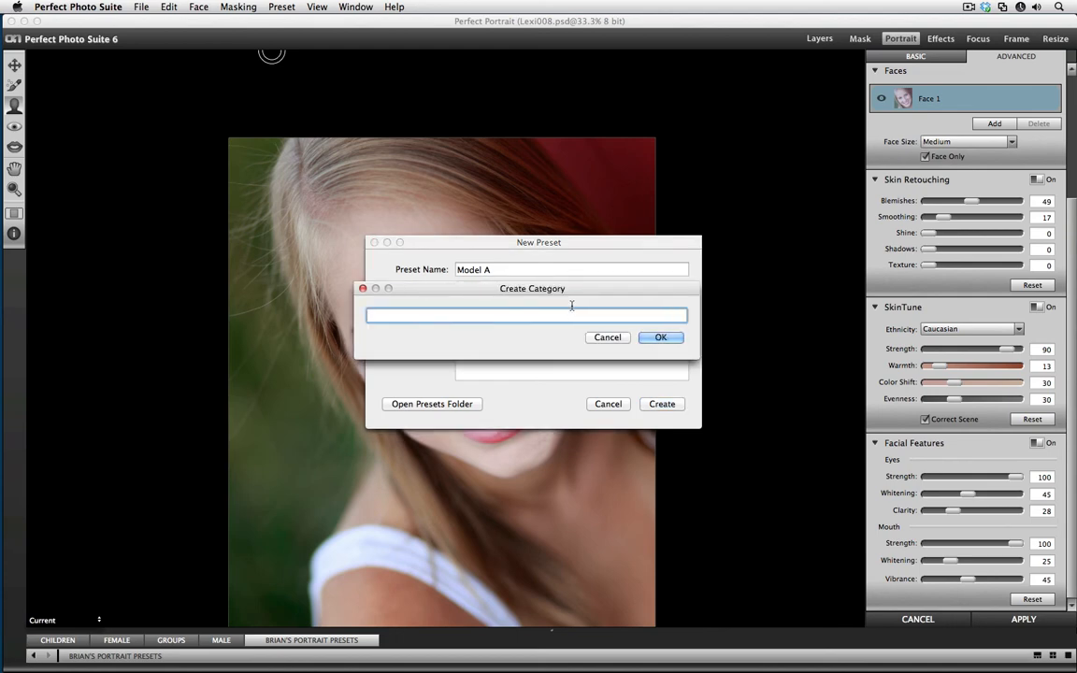
pyautogui.write('Model A')
pyautogui.click(656, 337)
pyautogui.press('Tab')
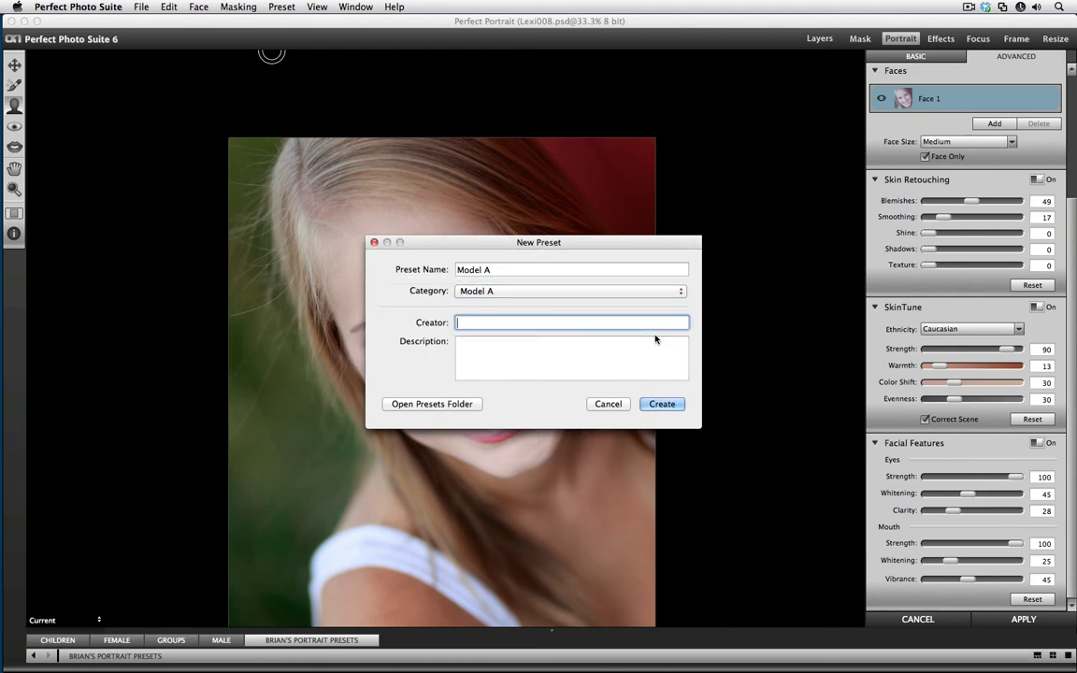
# Fill in the creator's name and the description "Use for all Model A images", and create the preset.
pyautogui.write("Clay's")
pyautogui.press('BackSpace')
pyautogui.press('BackSpace')
pyautogui.press('Tab')
pyautogui.write('Use')
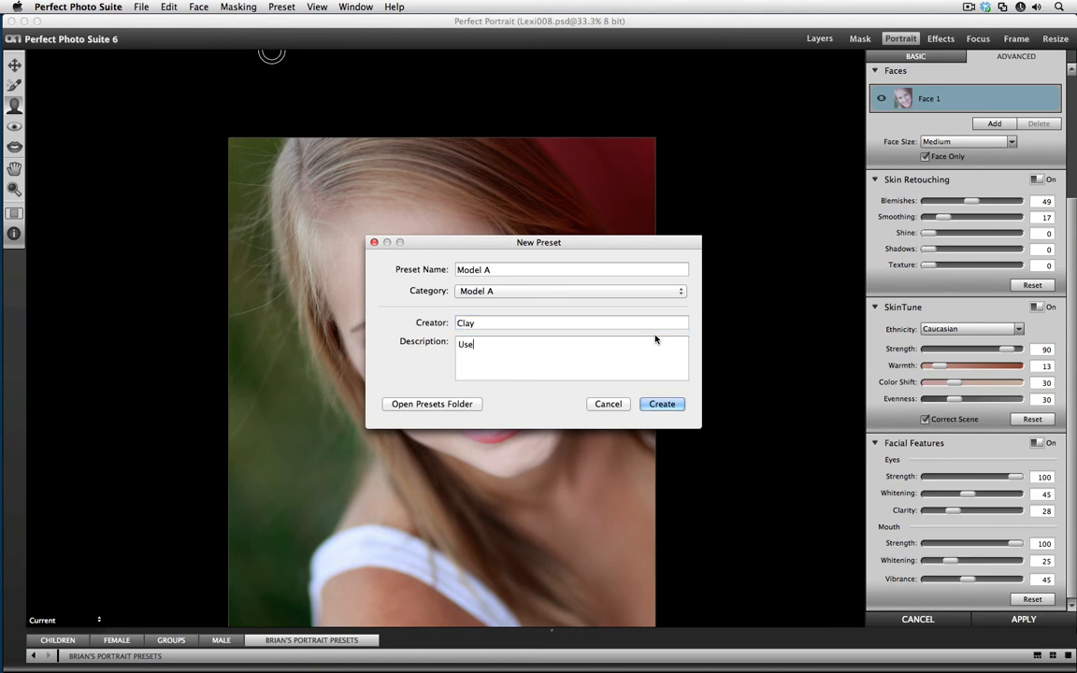
pyautogui.write(' for all Model A images')
pyautogui.click(660, 403)
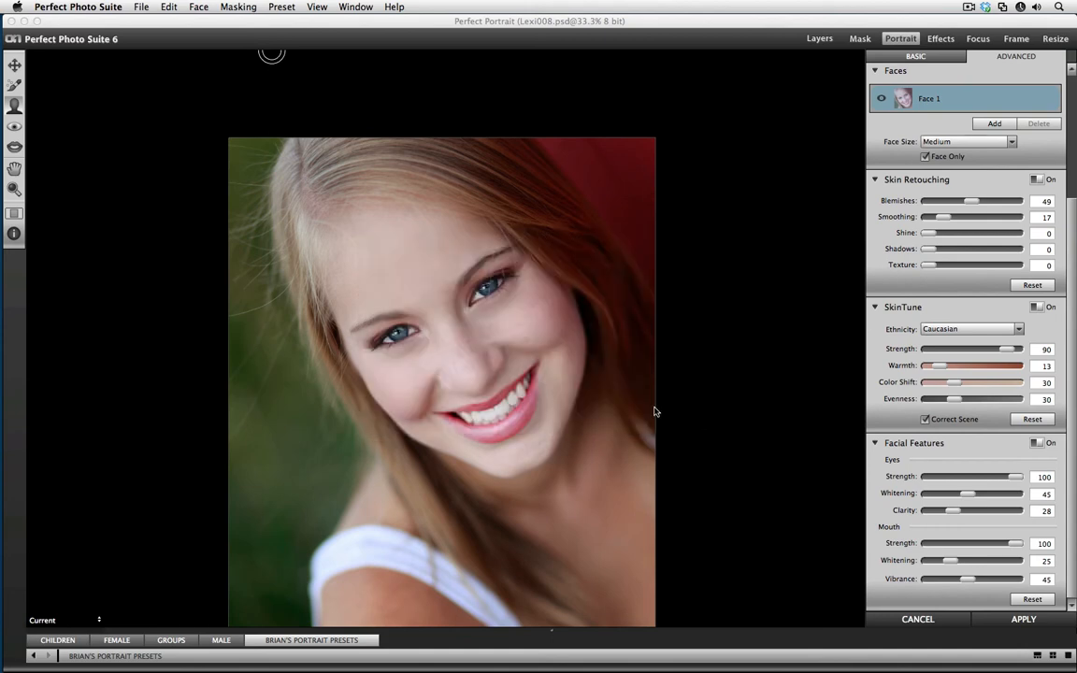
# Show the preset thumbnails and look inside the Model A category for the saved preset.
pyautogui.click(1037, 654)
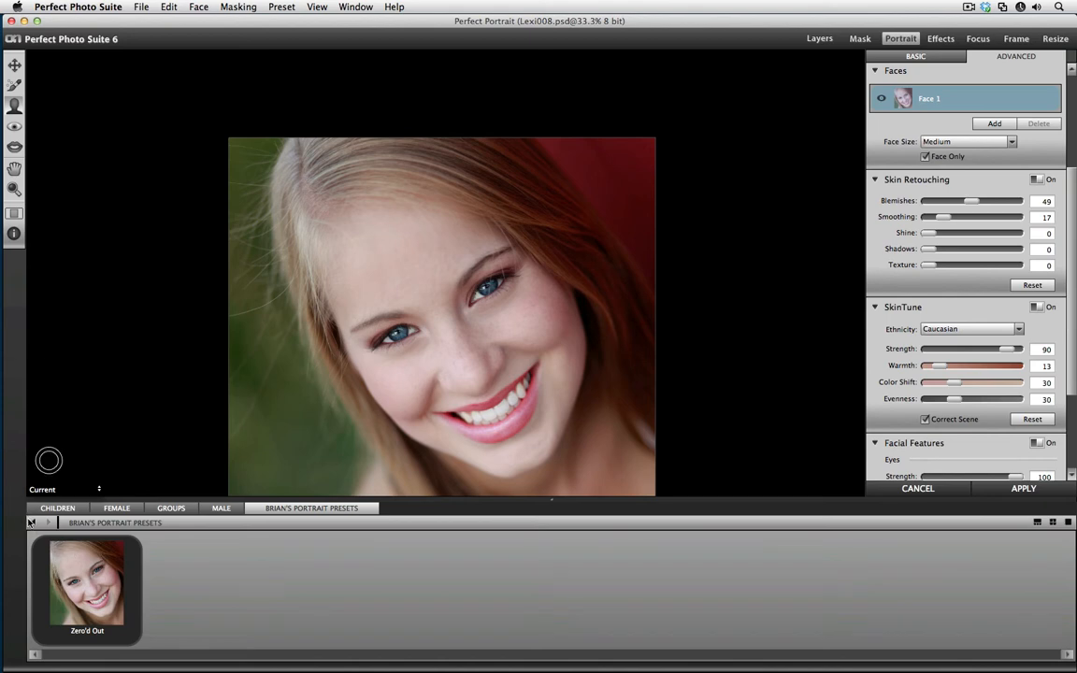
pyautogui.click(34, 522)
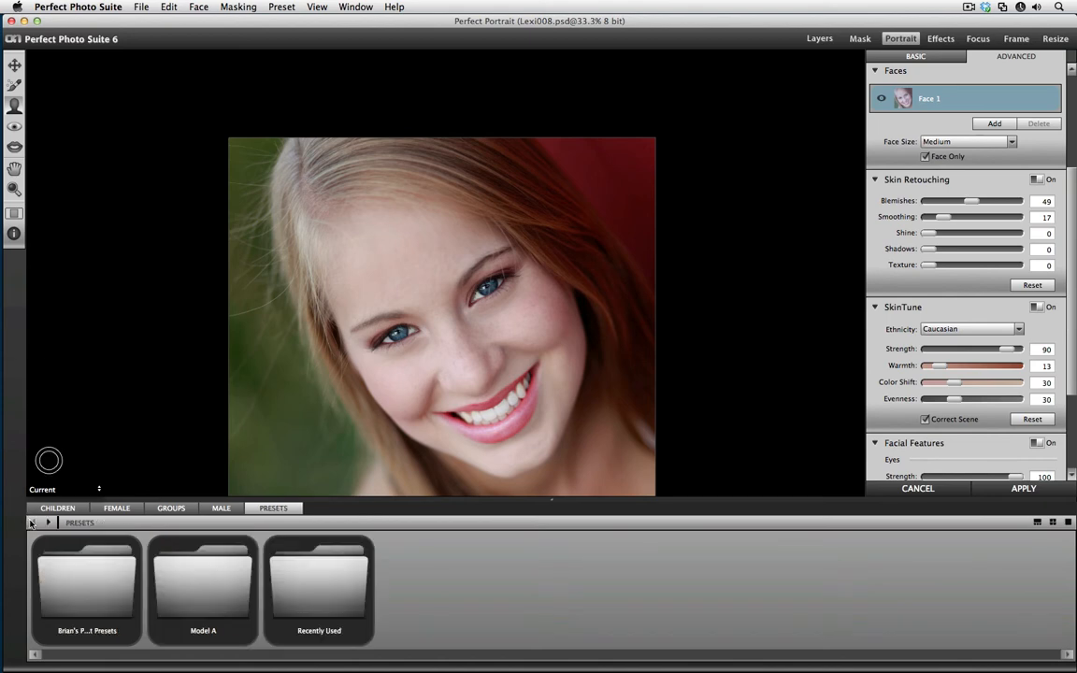
pyautogui.doubleClick(204, 600)
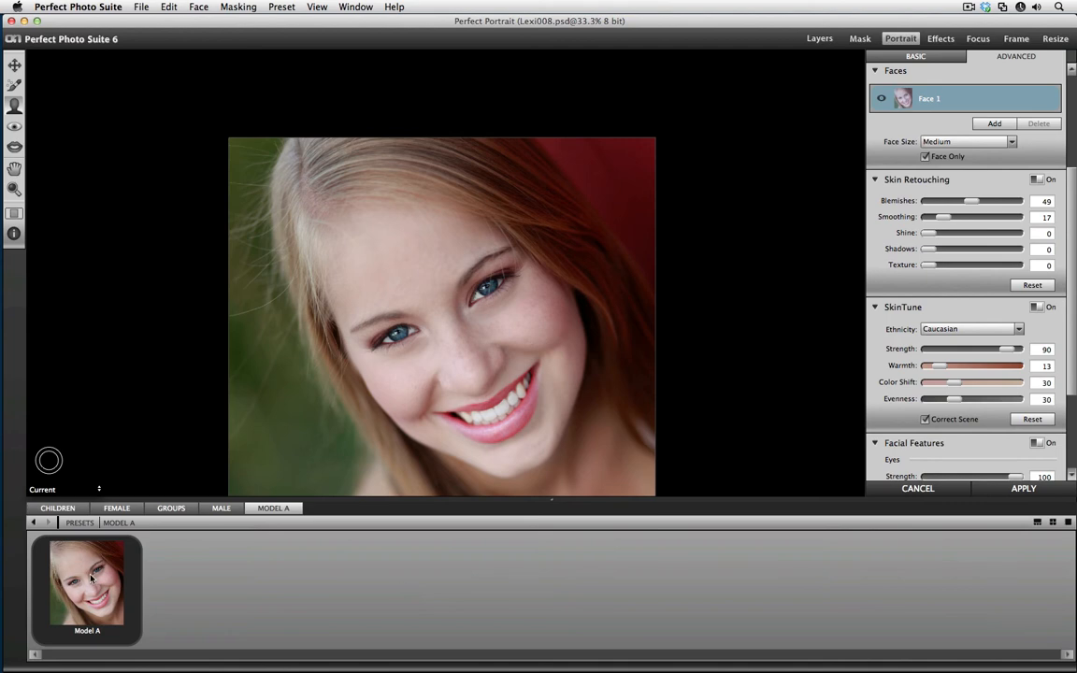
pyautogui.moveTo(91, 578)
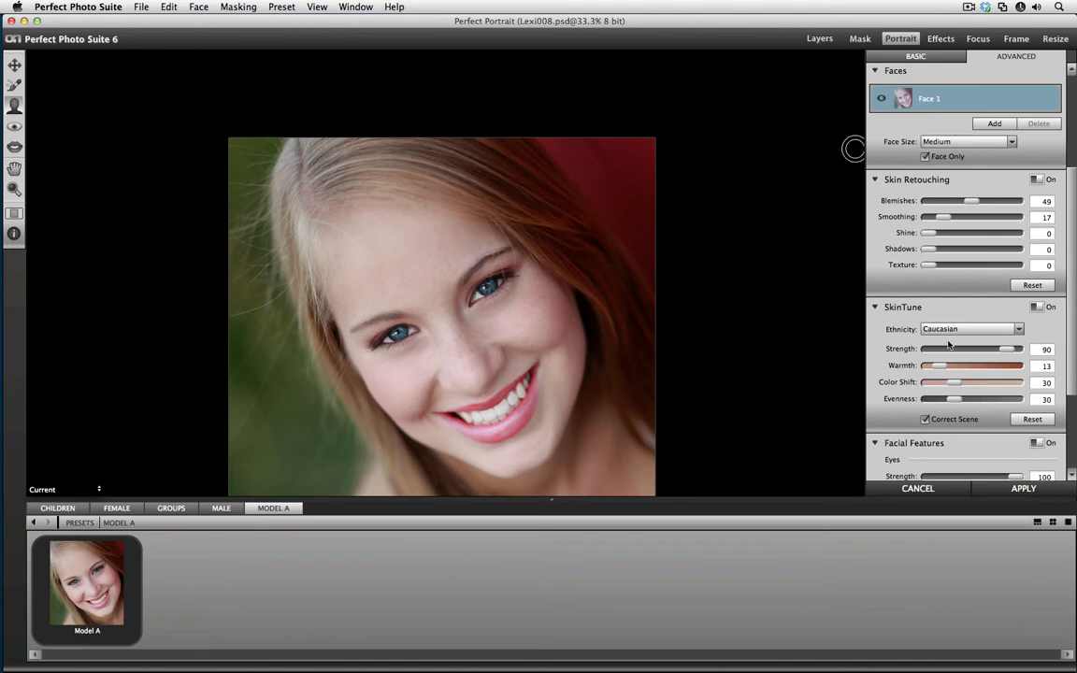
# Cancel out of the Portrait module and quit Perfect Photo Suite to return to Lightroom.
pyautogui.click(954, 494)
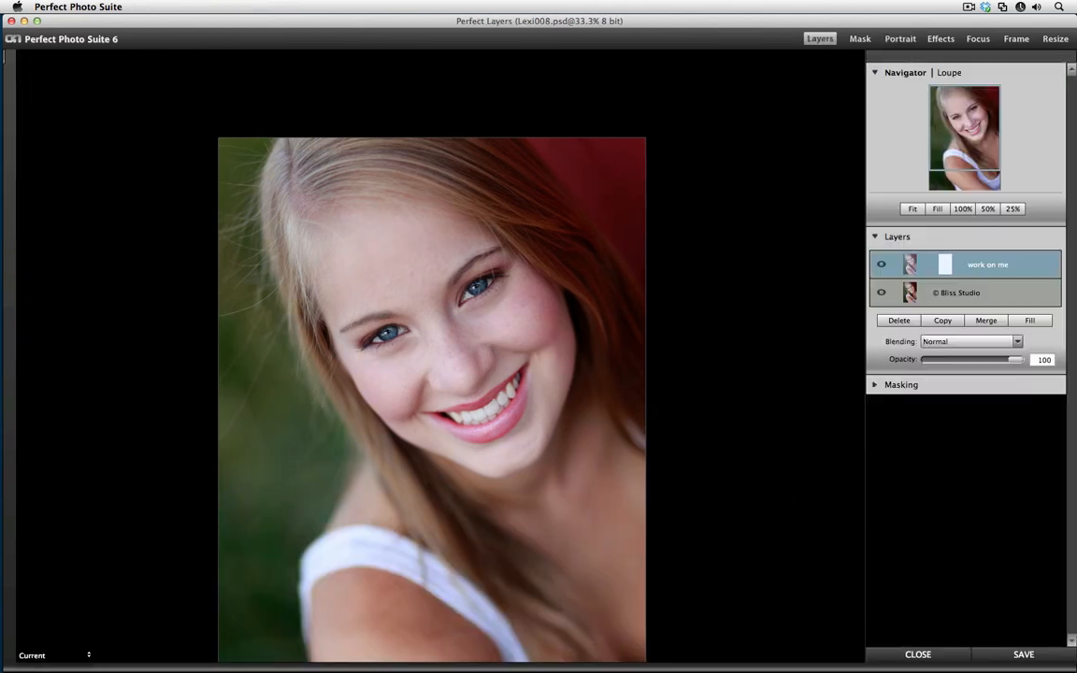
pyautogui.press('super+q')
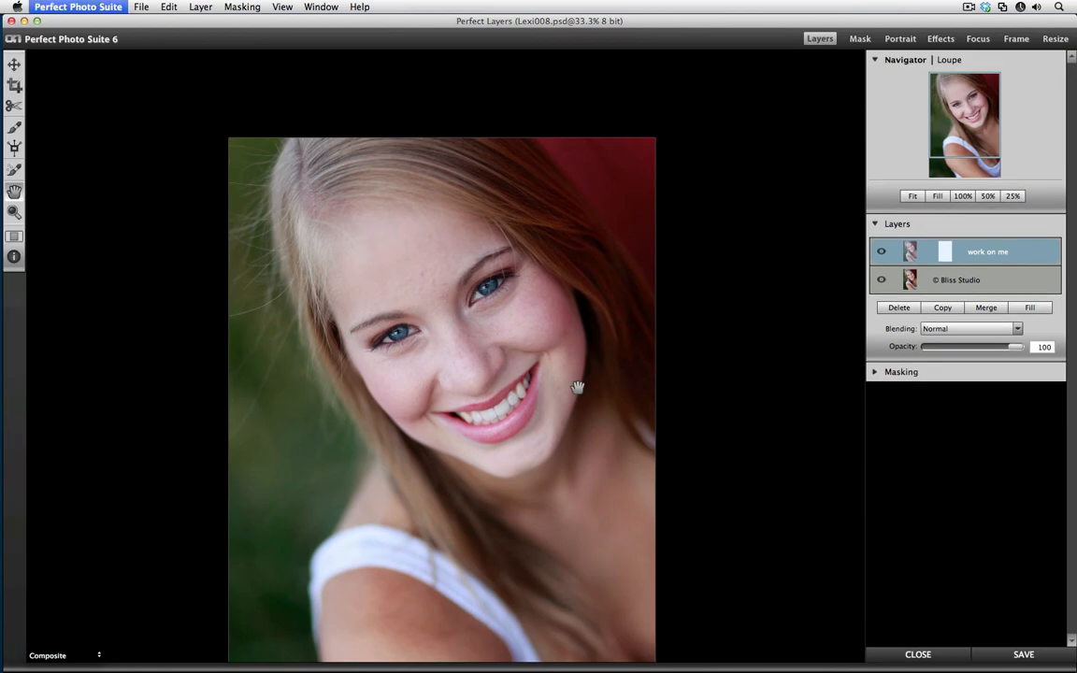
pyautogui.click(467, 332)
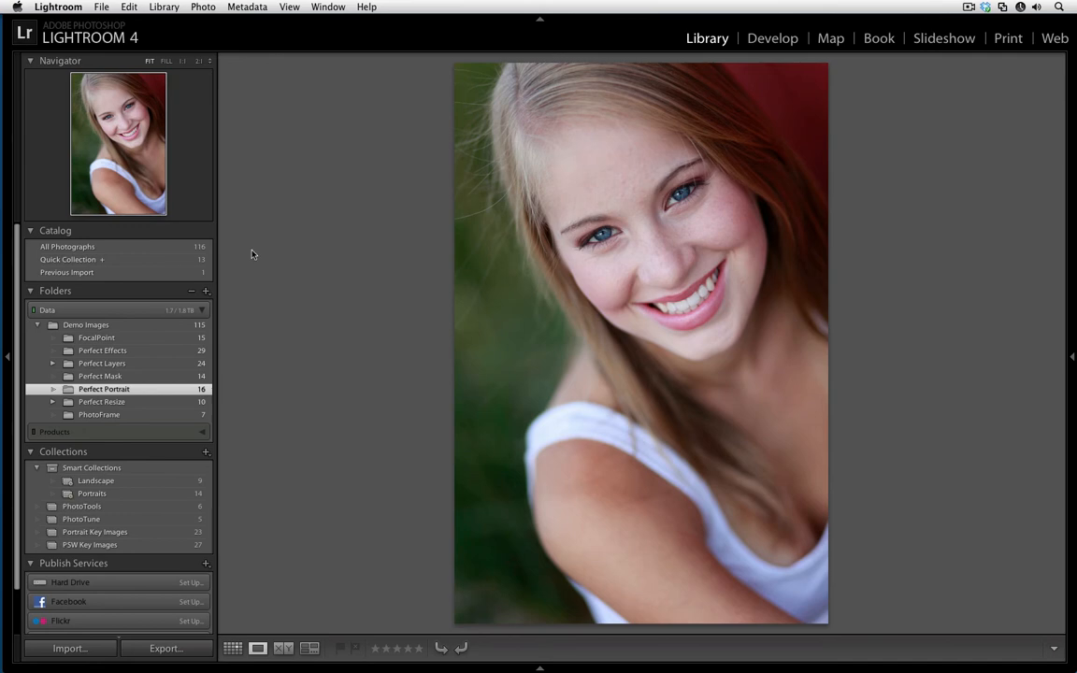
# Examine which export destinations Lightroom offers for the portrait, and cancel the export.
pyautogui.click(101, 7)
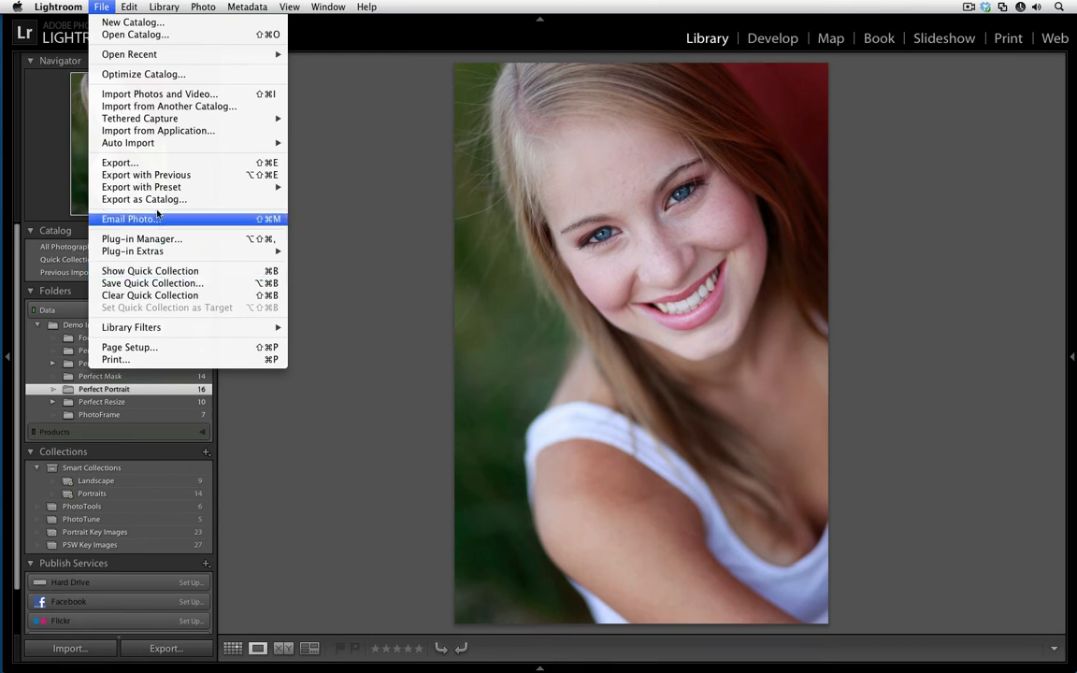
pyautogui.click(149, 163)
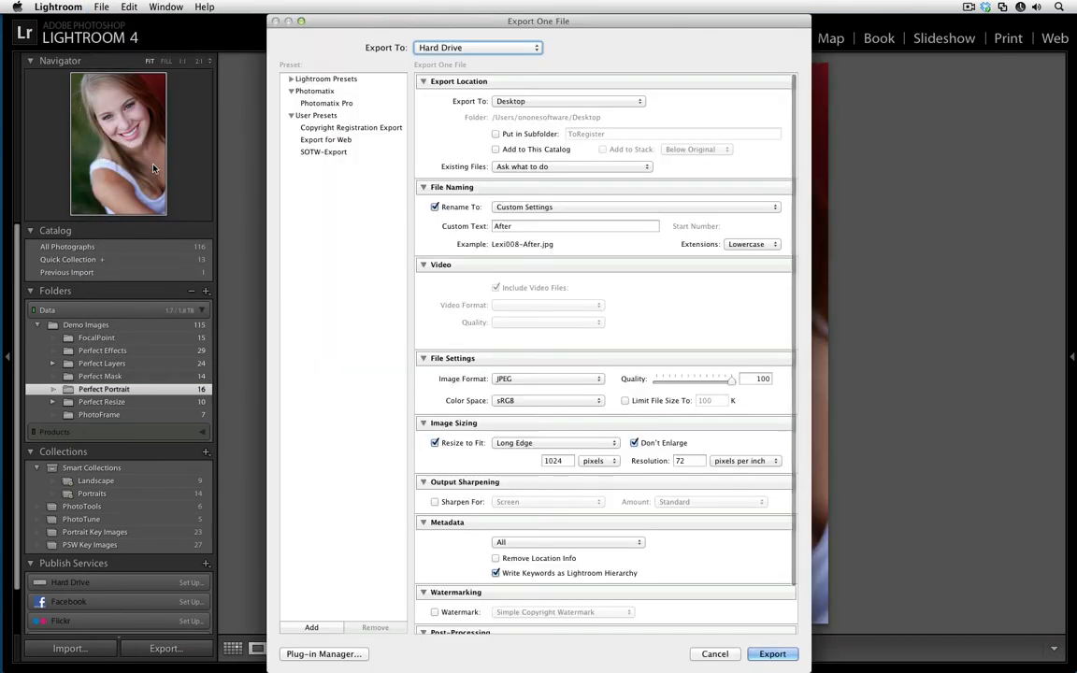
pyautogui.click(482, 48)
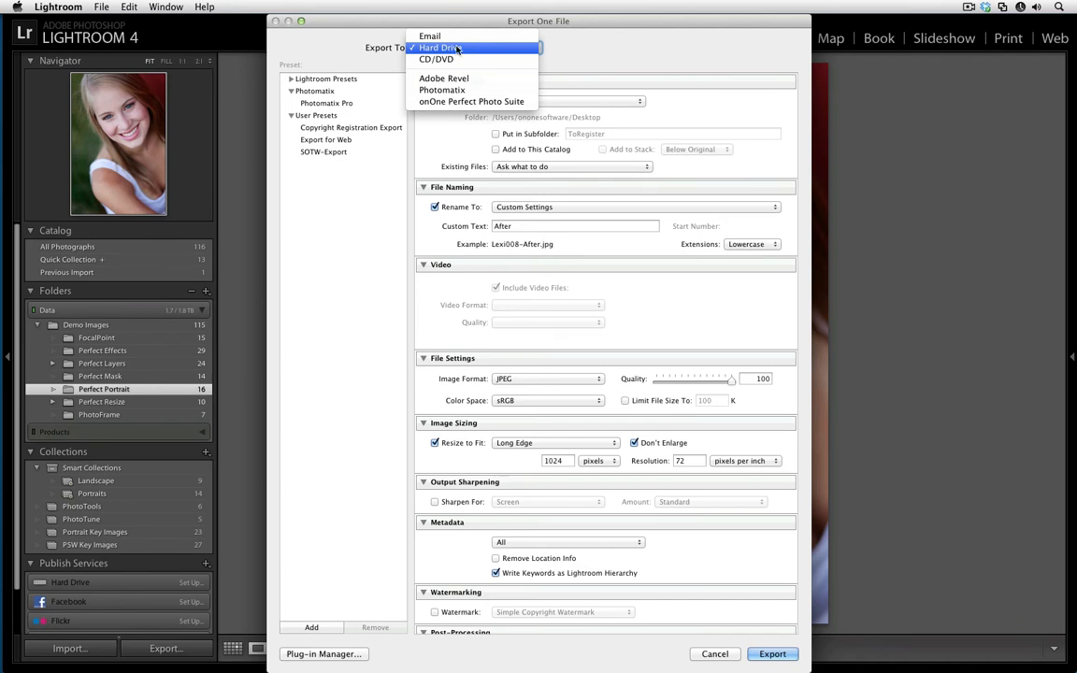
pyautogui.click(712, 653)
pyautogui.click(714, 653)
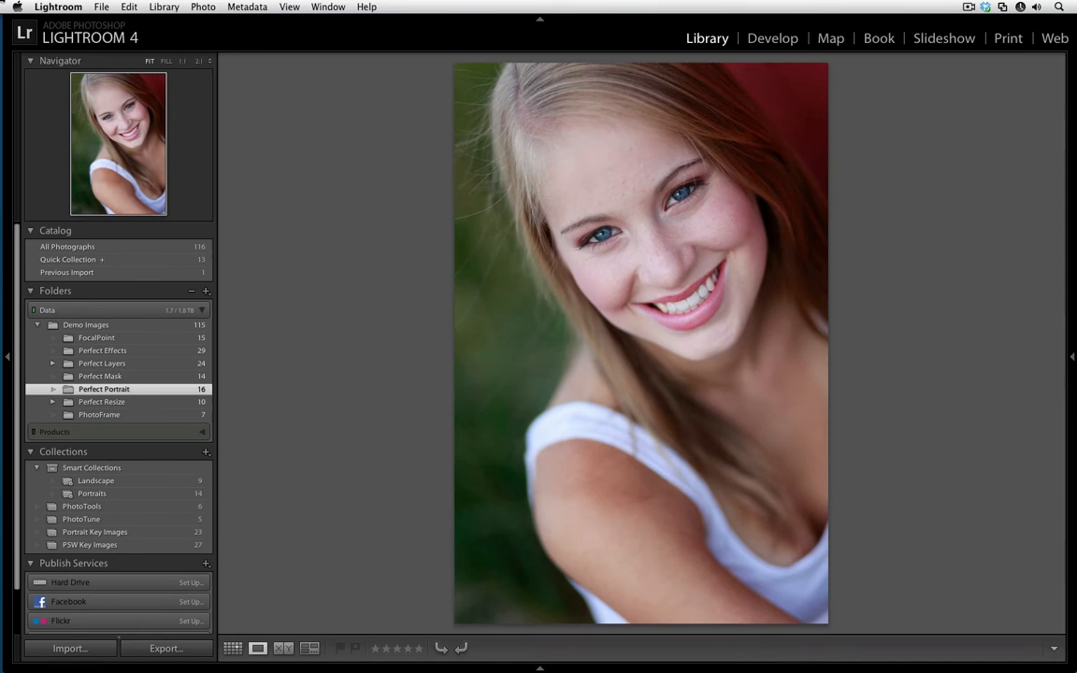
# Add Perfect Portrait.lrplugin from the Perfect Portrait application's Plug-in Files folder to Lightroom's plug-ins.
pyautogui.click(99, 6)
pyautogui.click(146, 240)
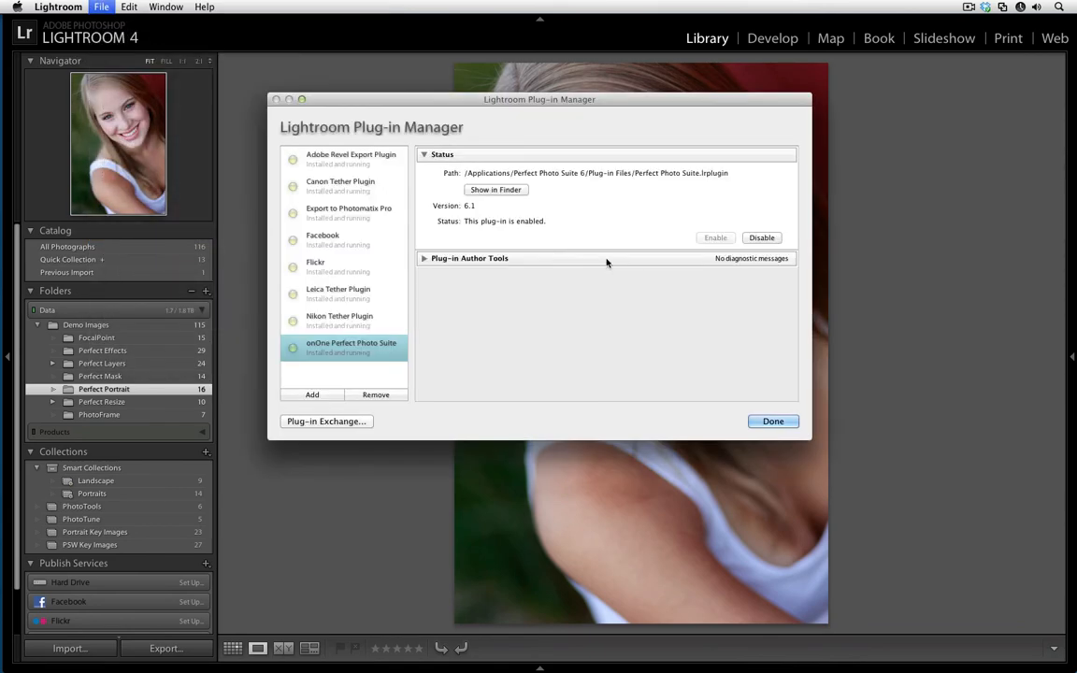
pyautogui.click(321, 392)
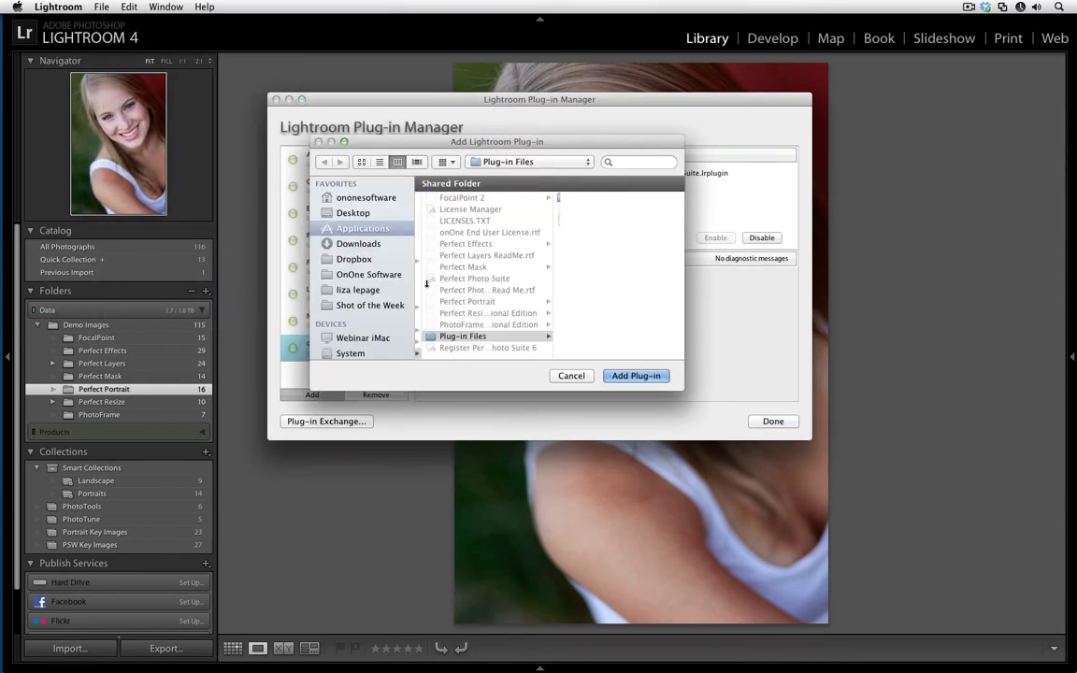
pyautogui.click(467, 302)
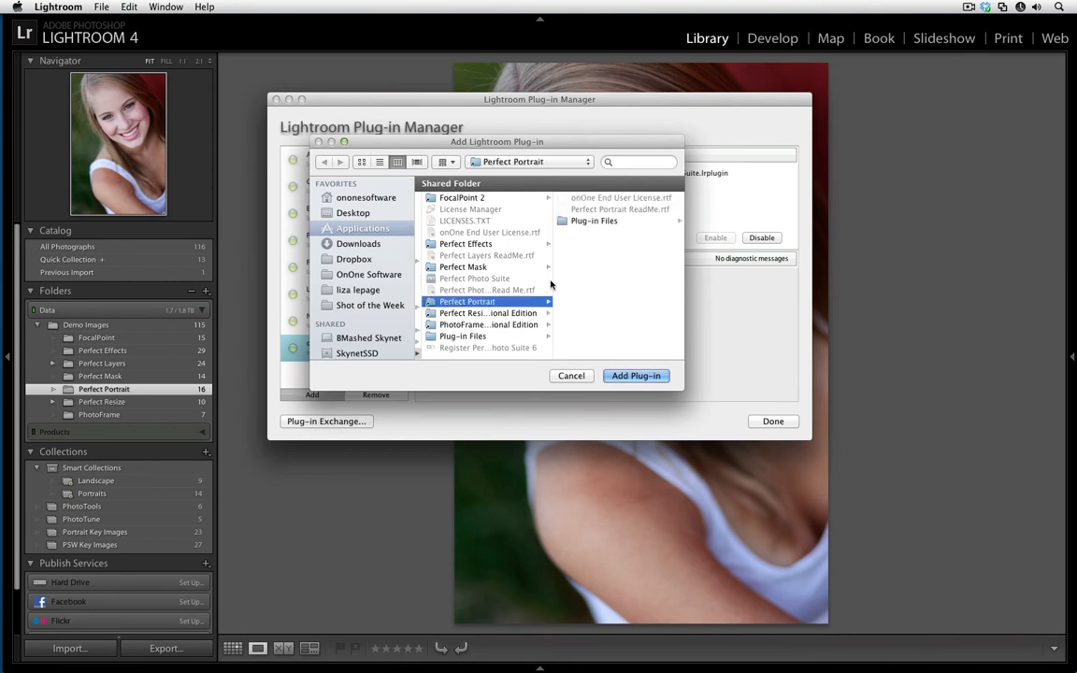
pyautogui.click(609, 221)
pyautogui.click(608, 232)
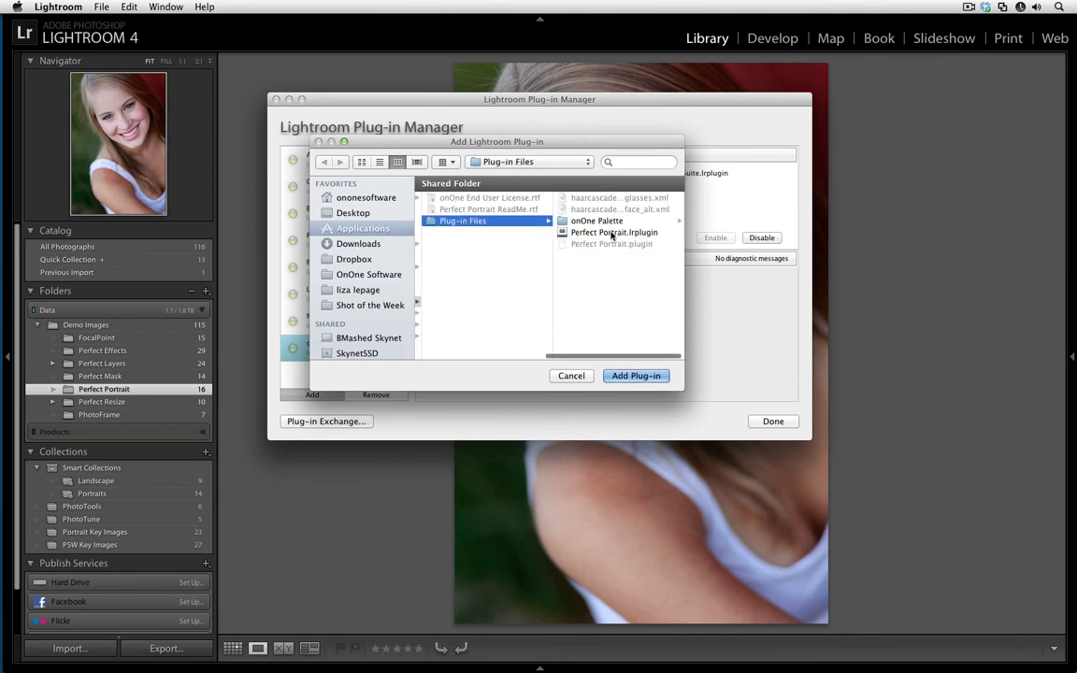
pyautogui.click(636, 376)
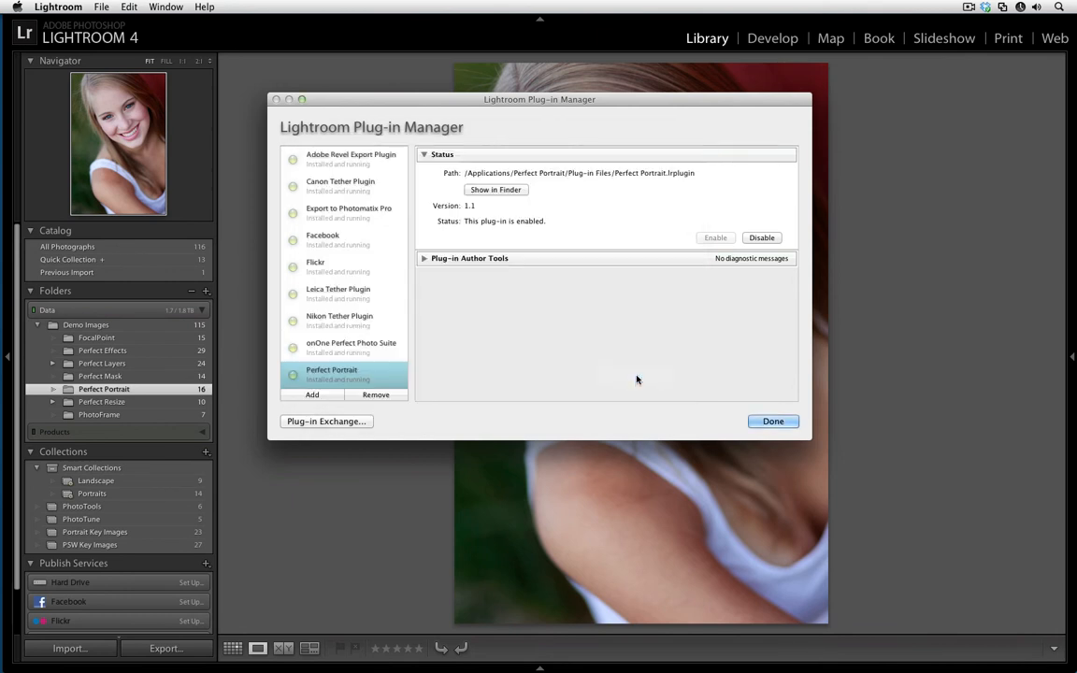
pyautogui.click(773, 421)
# Set up an export of the portrait to onOne Perfect Portrait with the Model A preset category, and cancel it.
pyautogui.click(99, 7)
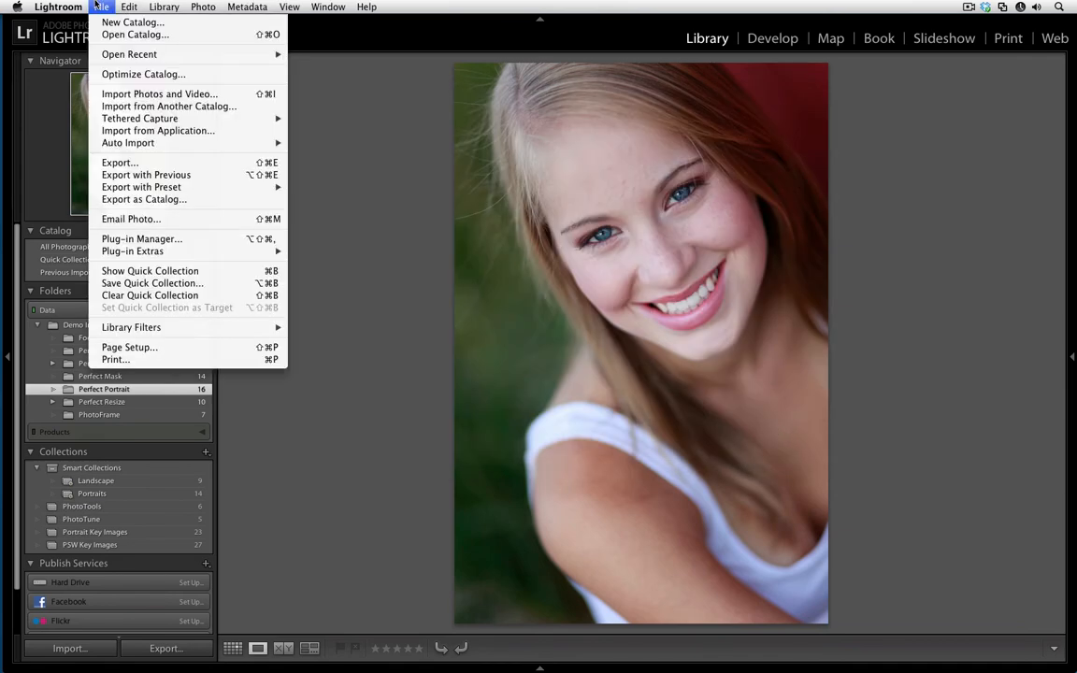
pyautogui.click(127, 162)
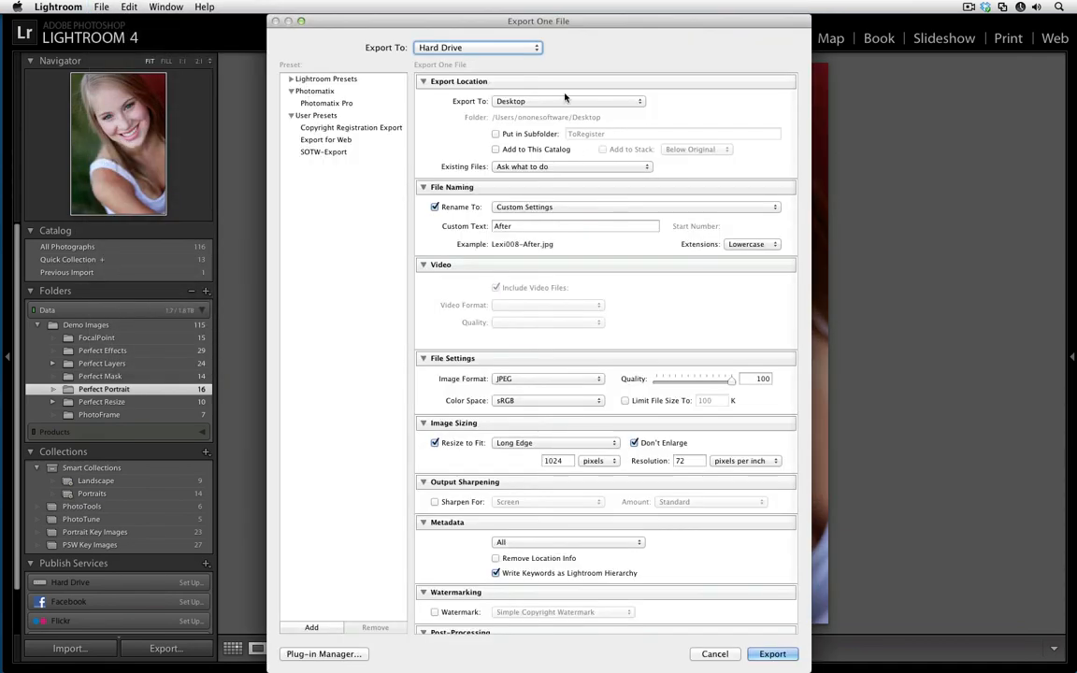
pyautogui.click(533, 48)
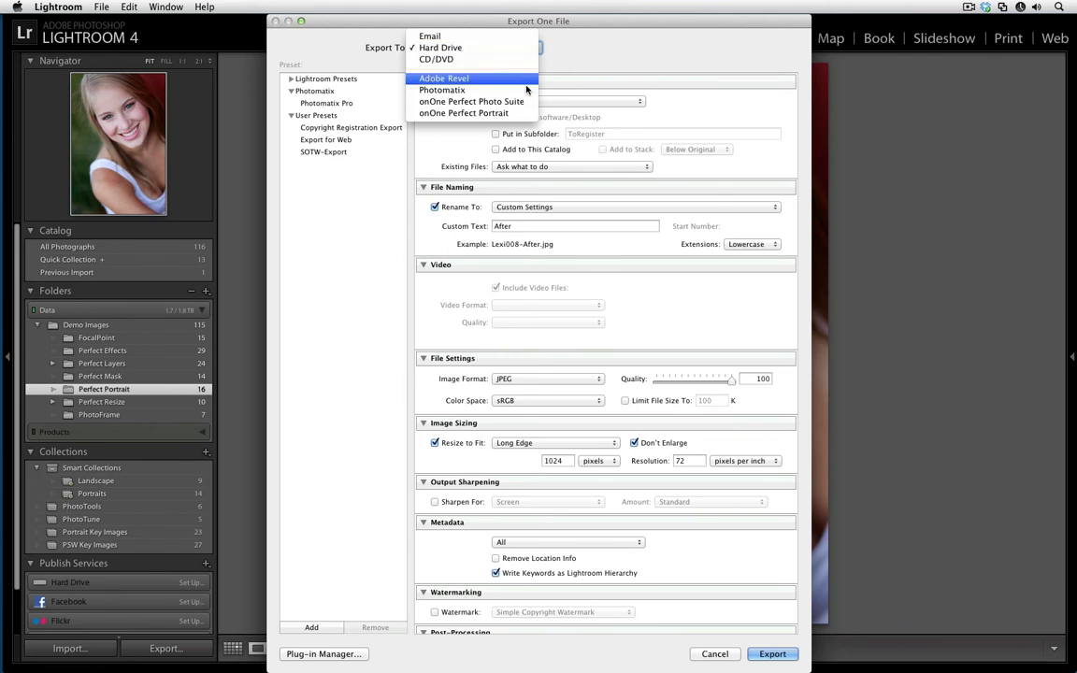
pyautogui.click(519, 113)
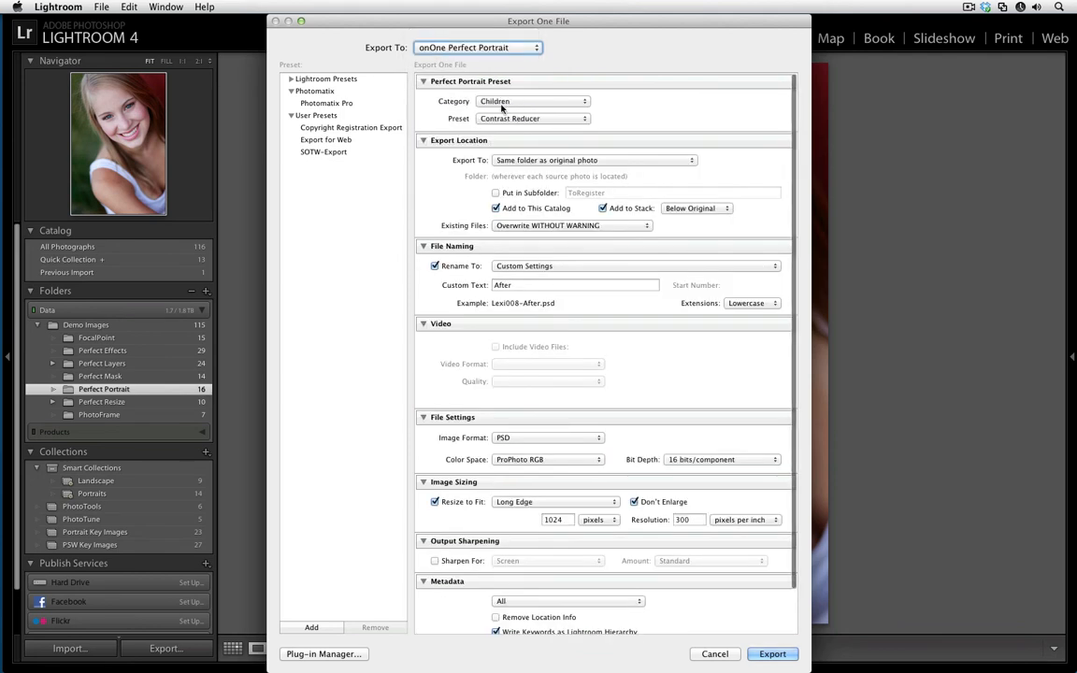
pyautogui.click(528, 101)
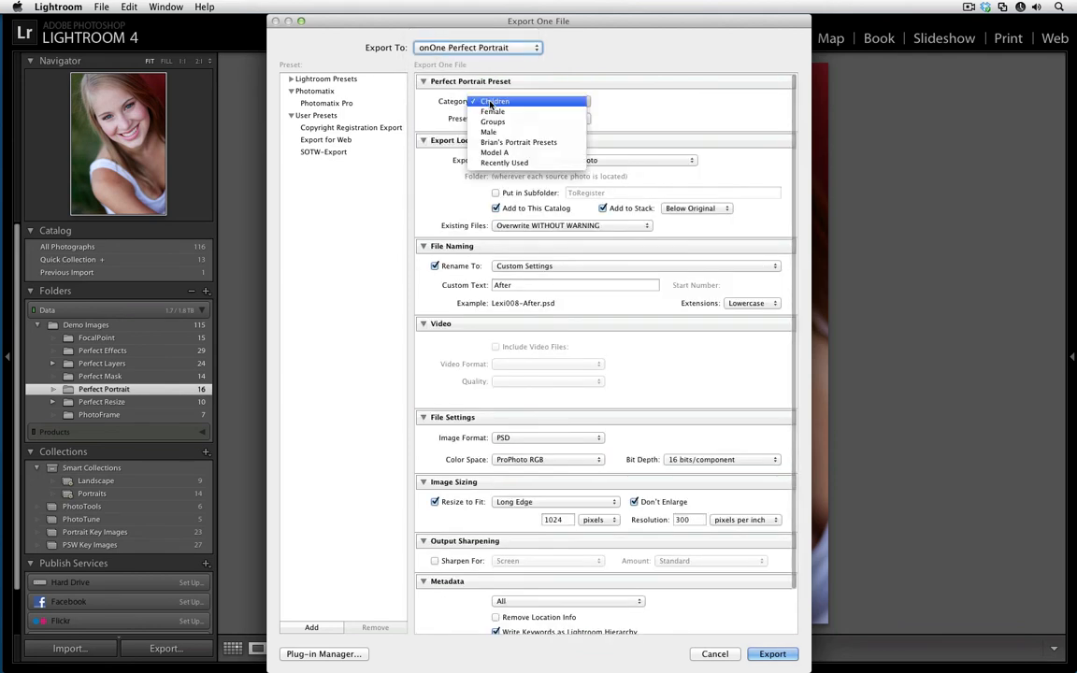
pyautogui.click(567, 154)
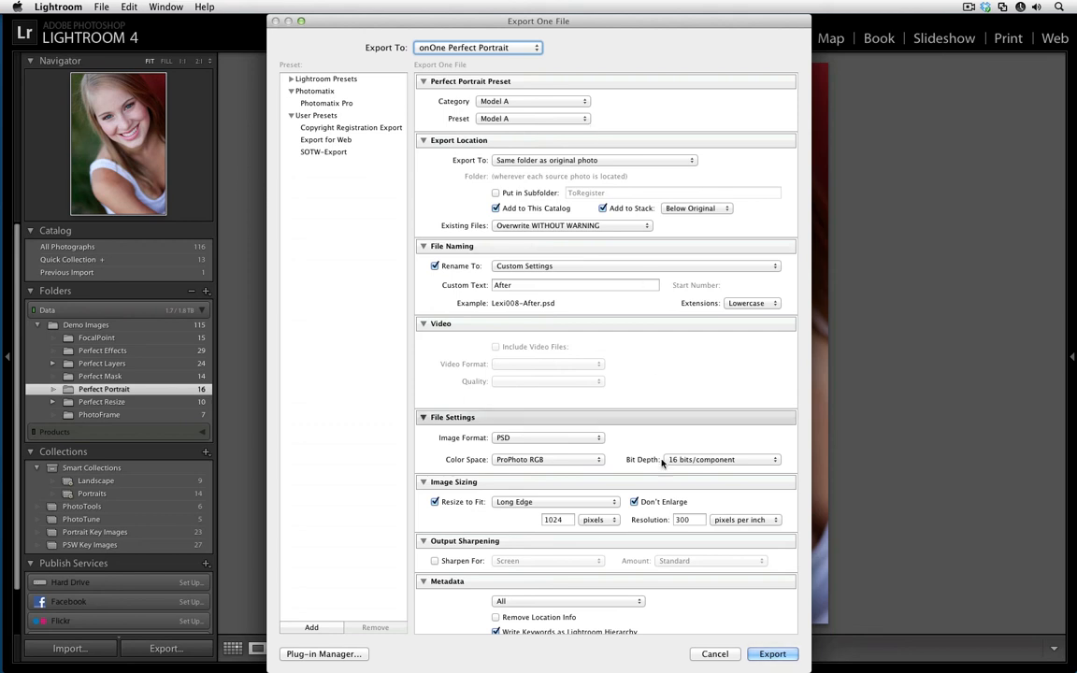
pyautogui.click(713, 653)
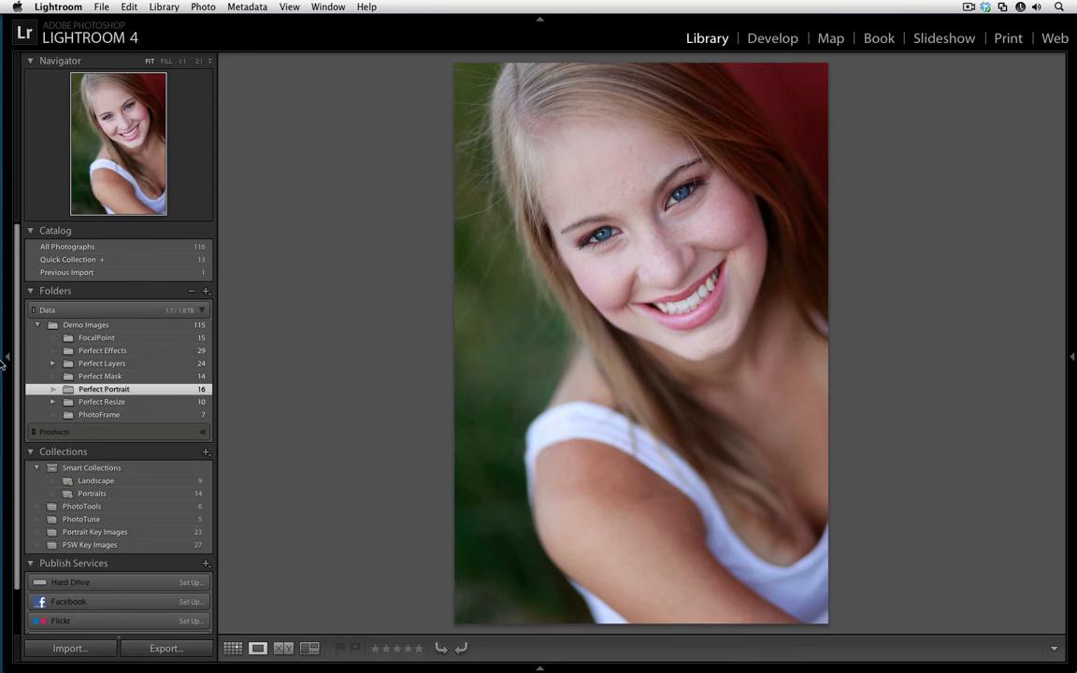
# Browse the Perfect Effects folder as enlarged grid thumbnails and open the photo of the crouching woman in lace stockings in single-image view.
pyautogui.click(98, 350)
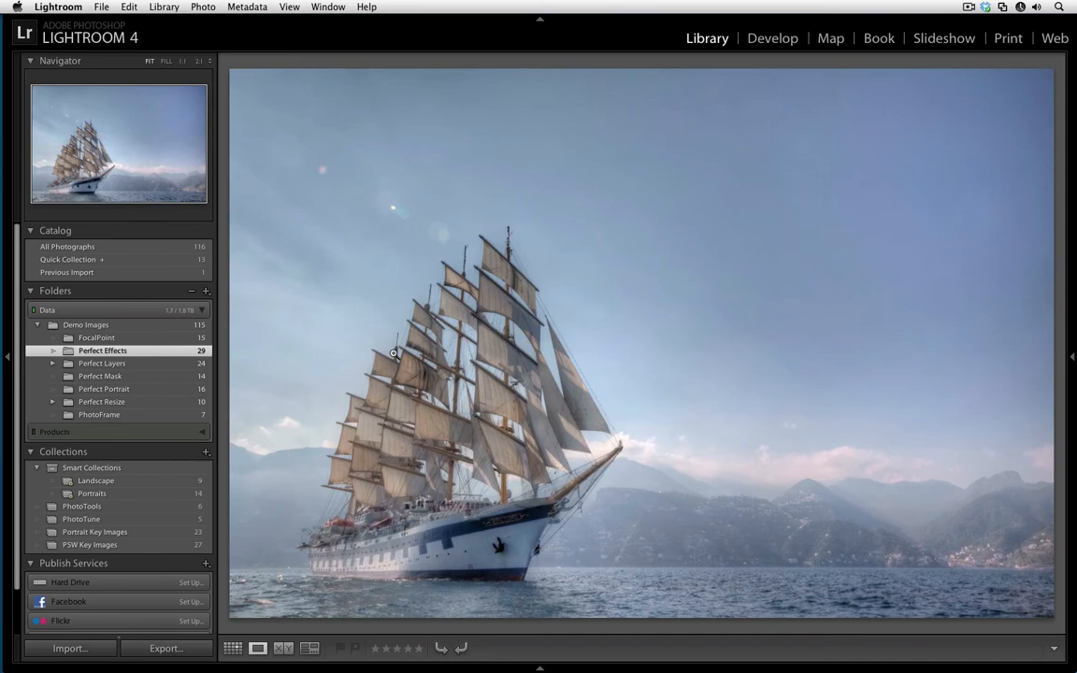
pyautogui.press('g')
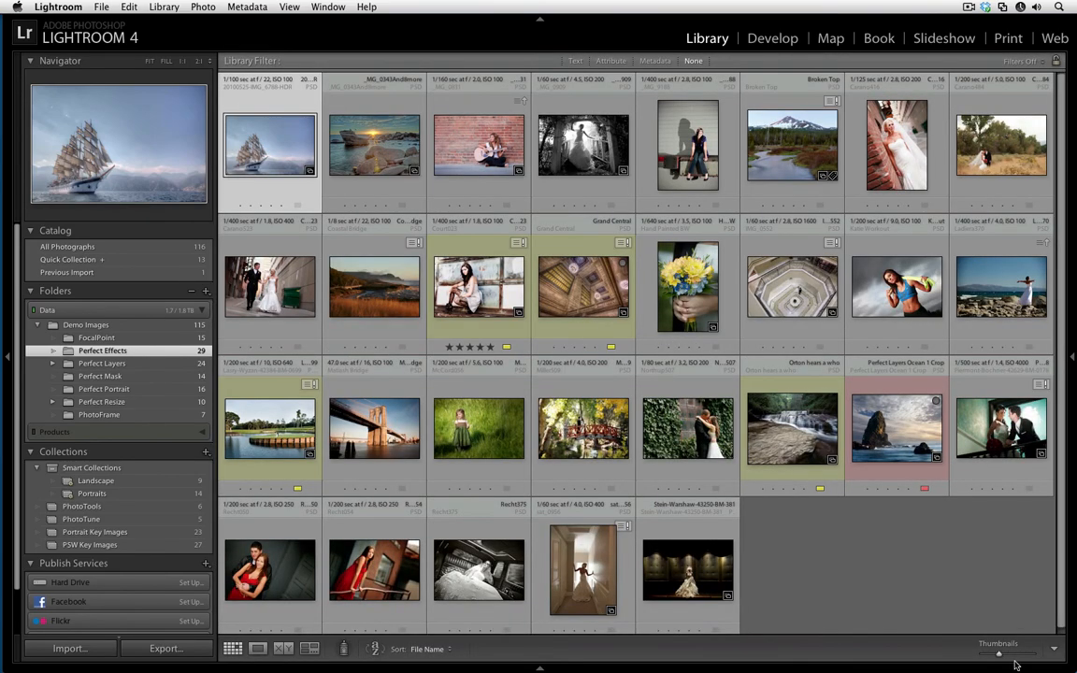
pyautogui.moveTo(998, 655); pyautogui.dragTo(1007, 657)
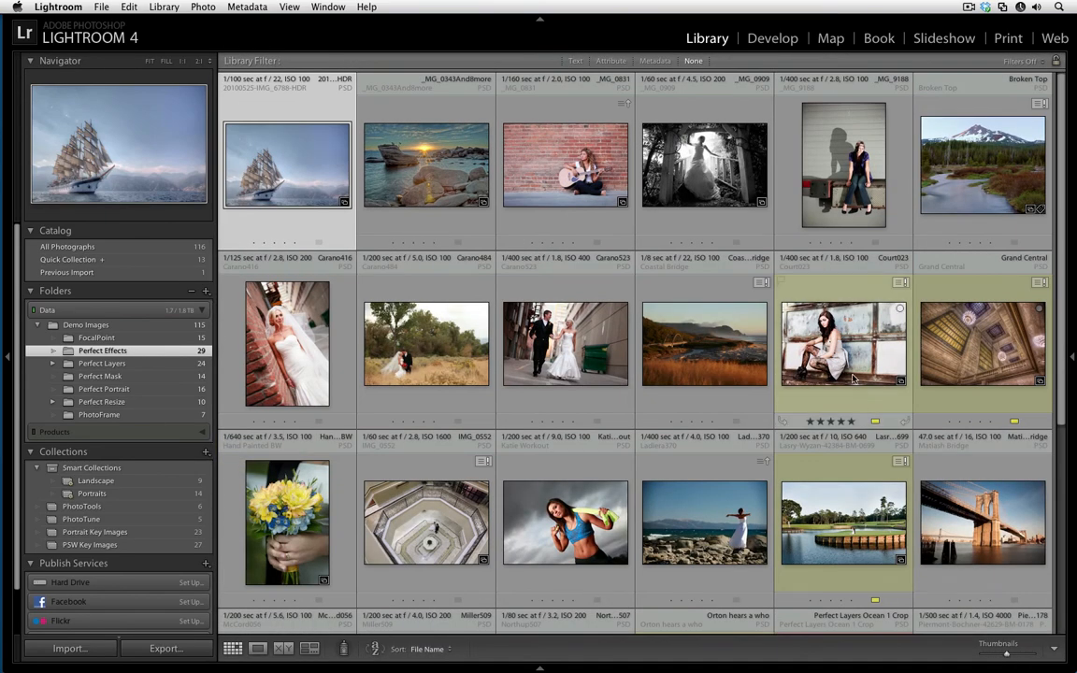
pyautogui.scroll(-3, 853, 352)
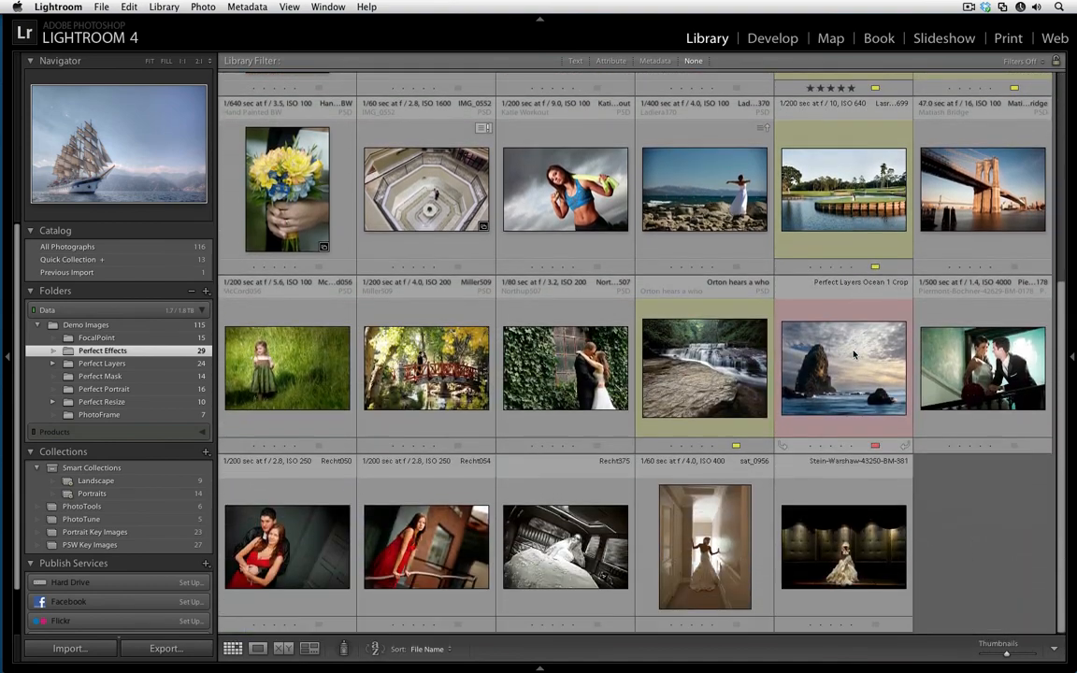
pyautogui.scroll(2, 852, 352)
pyautogui.scroll(3, 852, 353)
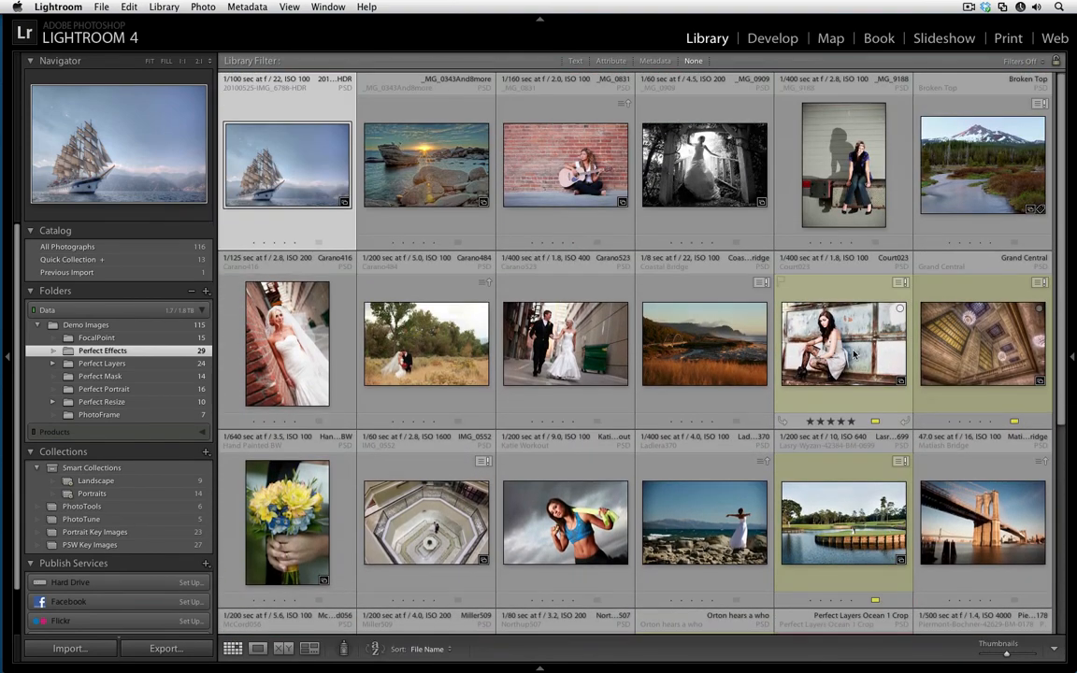
pyautogui.doubleClick(852, 352)
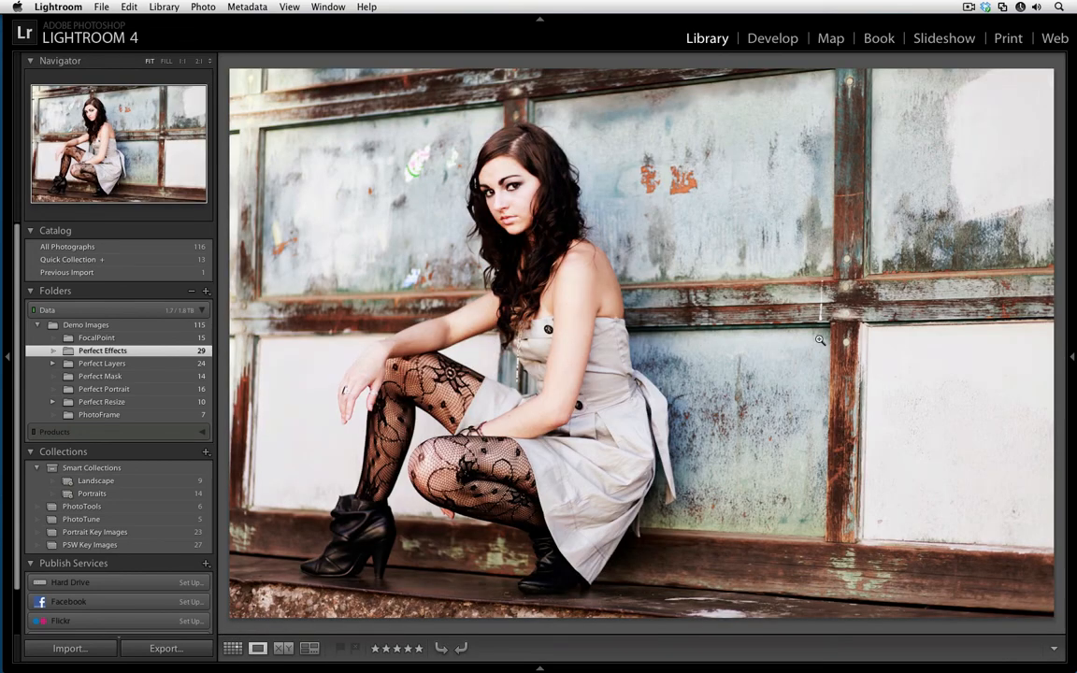
# Send the photo of the crouching woman to Perfect Photo Suite and open it in Perfect Effects with the Advanced view.
pyautogui.click(102, 7)
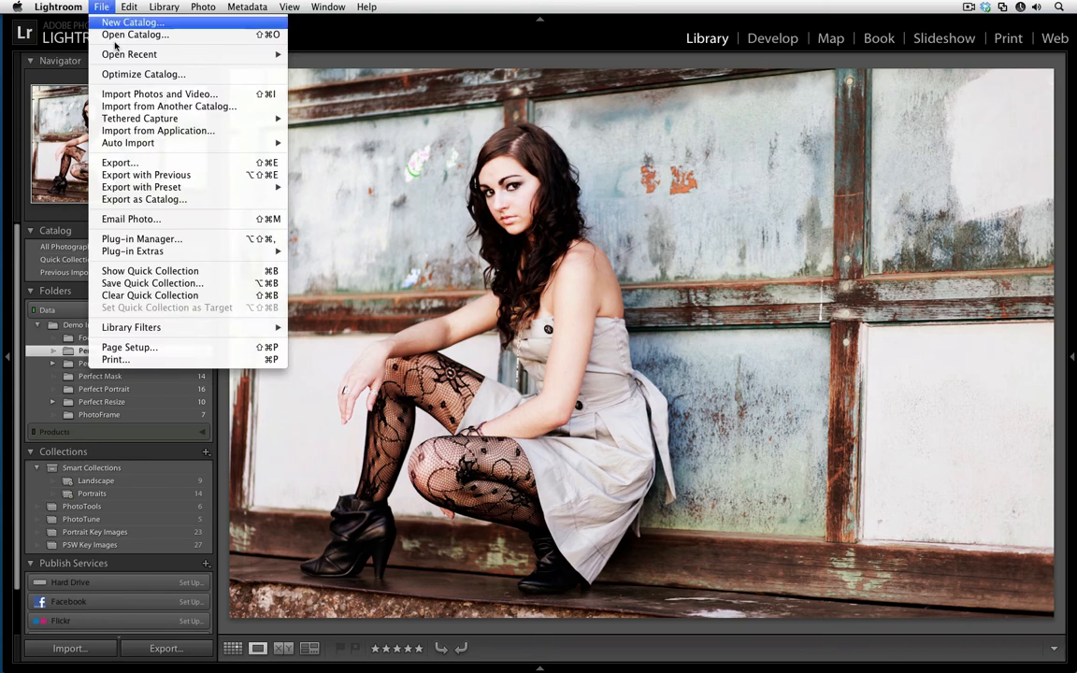
pyautogui.moveTo(159, 251)
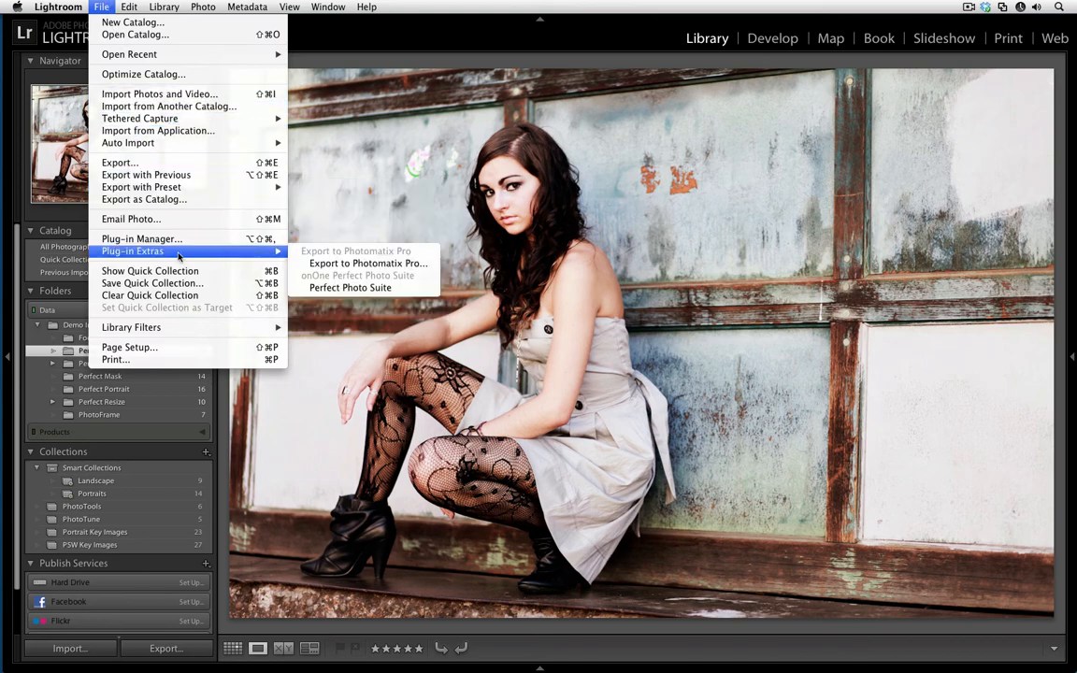
pyautogui.click(351, 288)
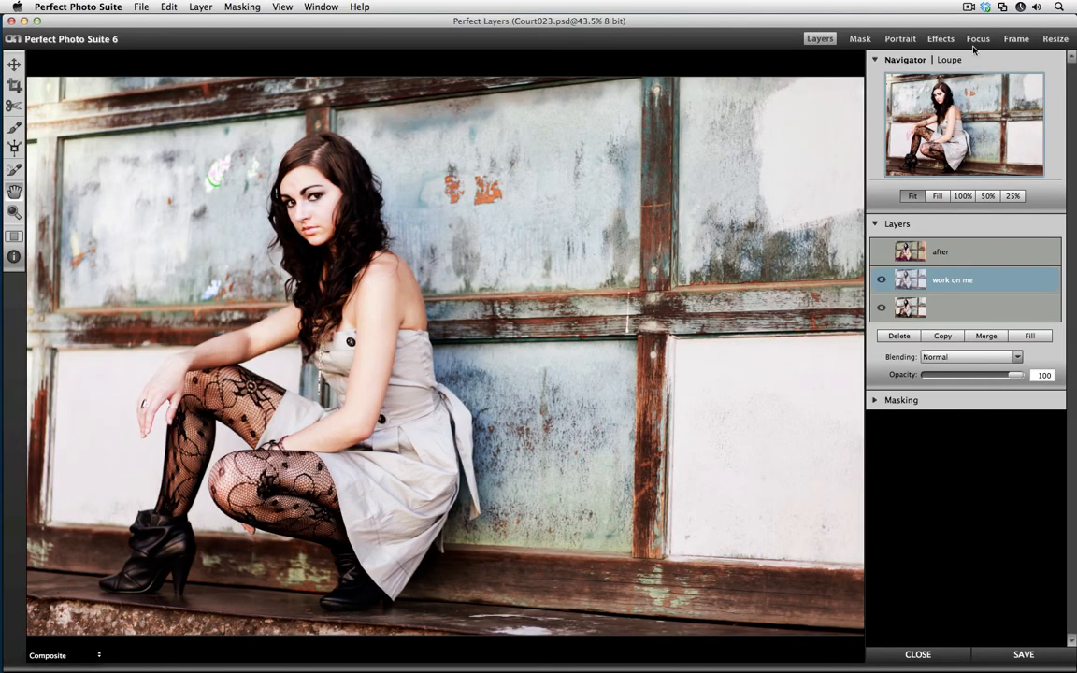
pyautogui.click(941, 40)
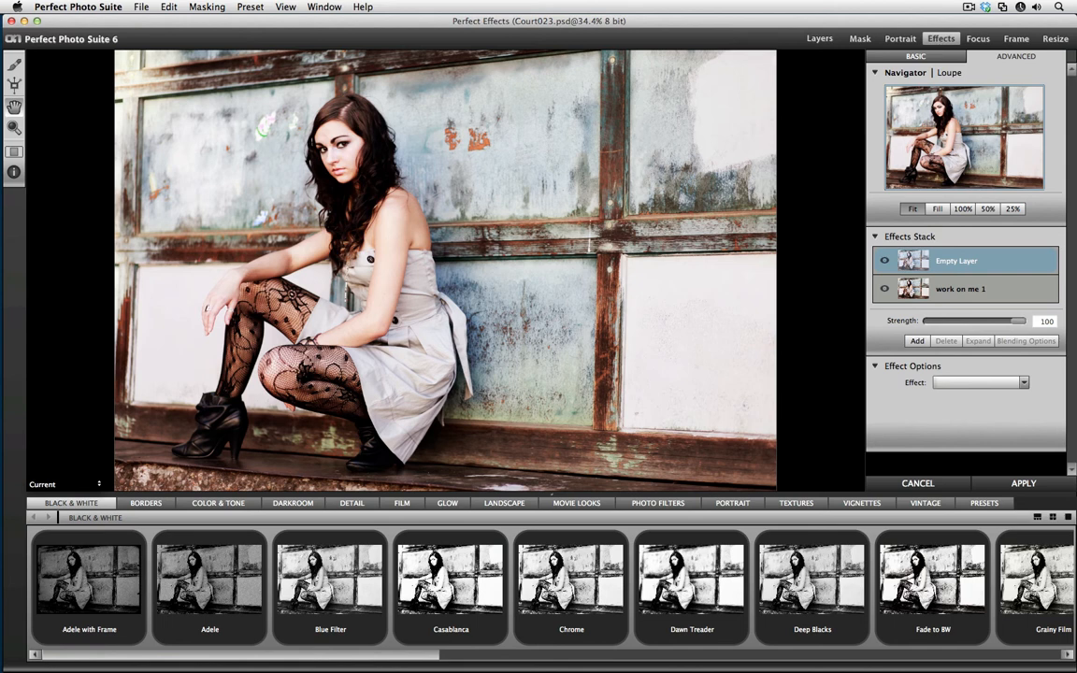
pyautogui.click(966, 56)
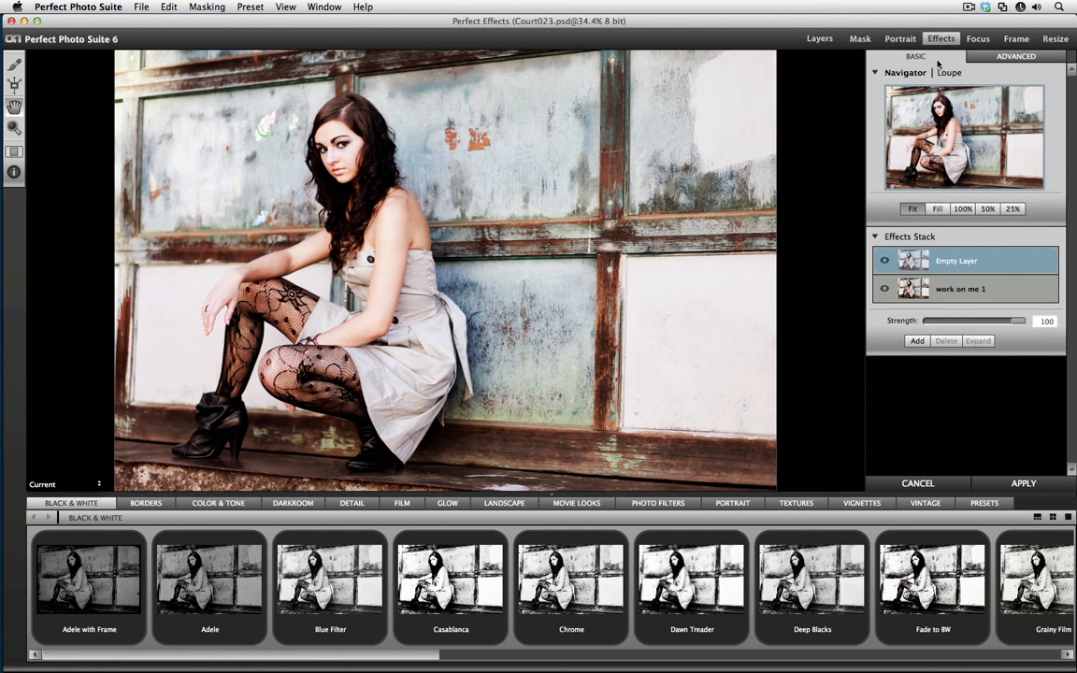
pyautogui.click(989, 60)
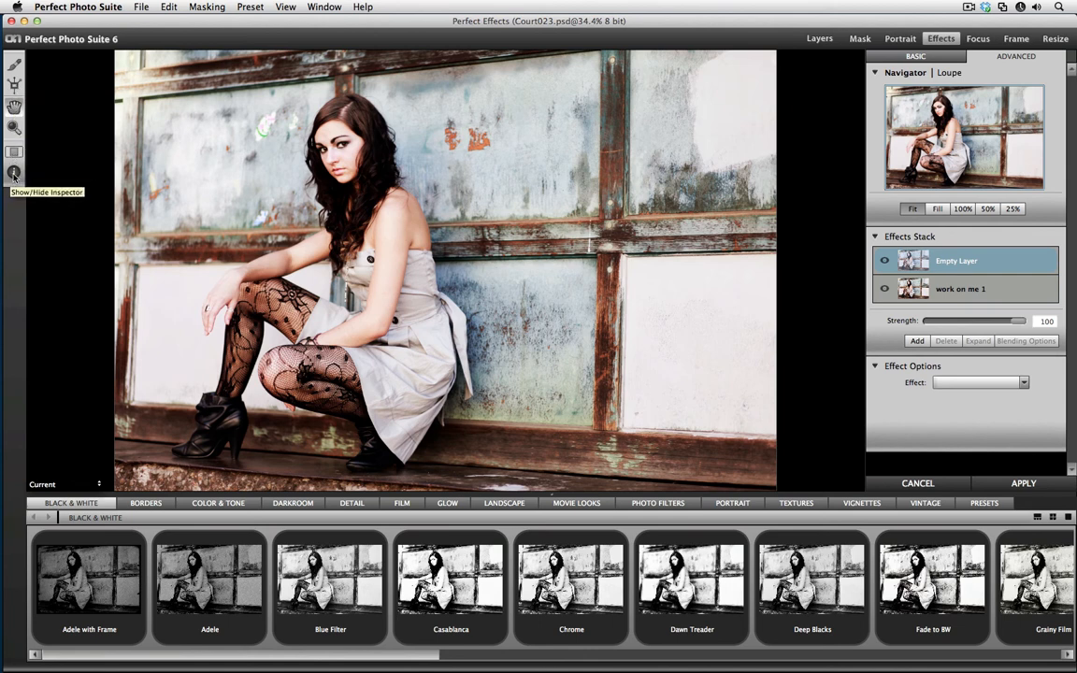
# Browse the effect categories and apply the Vintage Cool effect from the Vintage category to the photo.
pyautogui.click(146, 502)
pyautogui.click(219, 503)
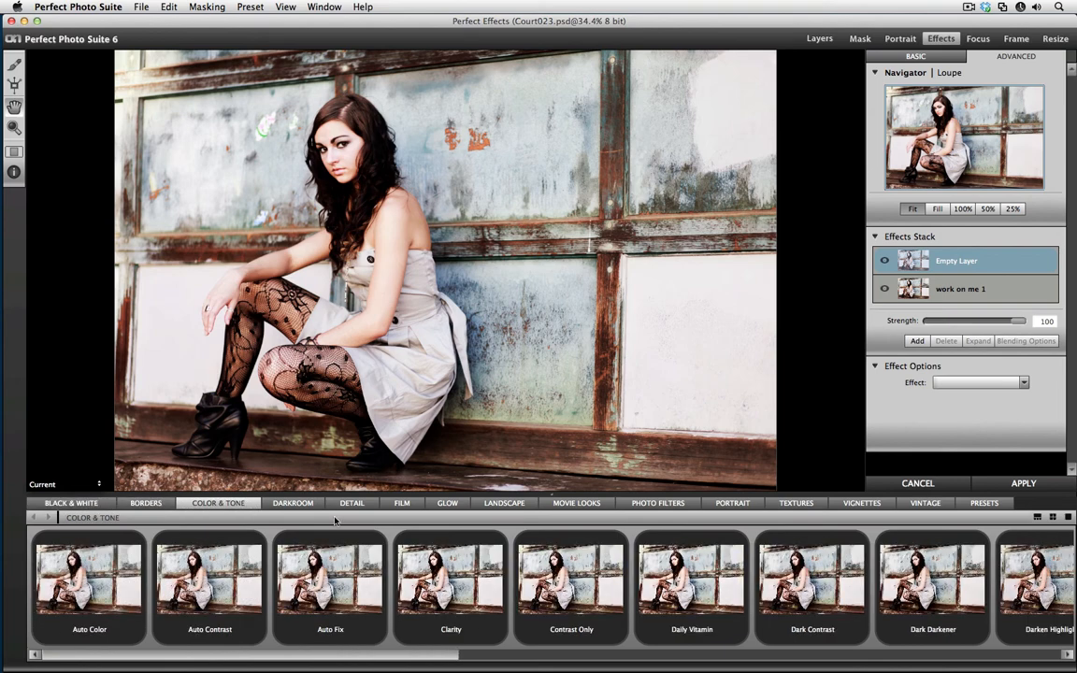
pyautogui.click(303, 504)
pyautogui.click(345, 504)
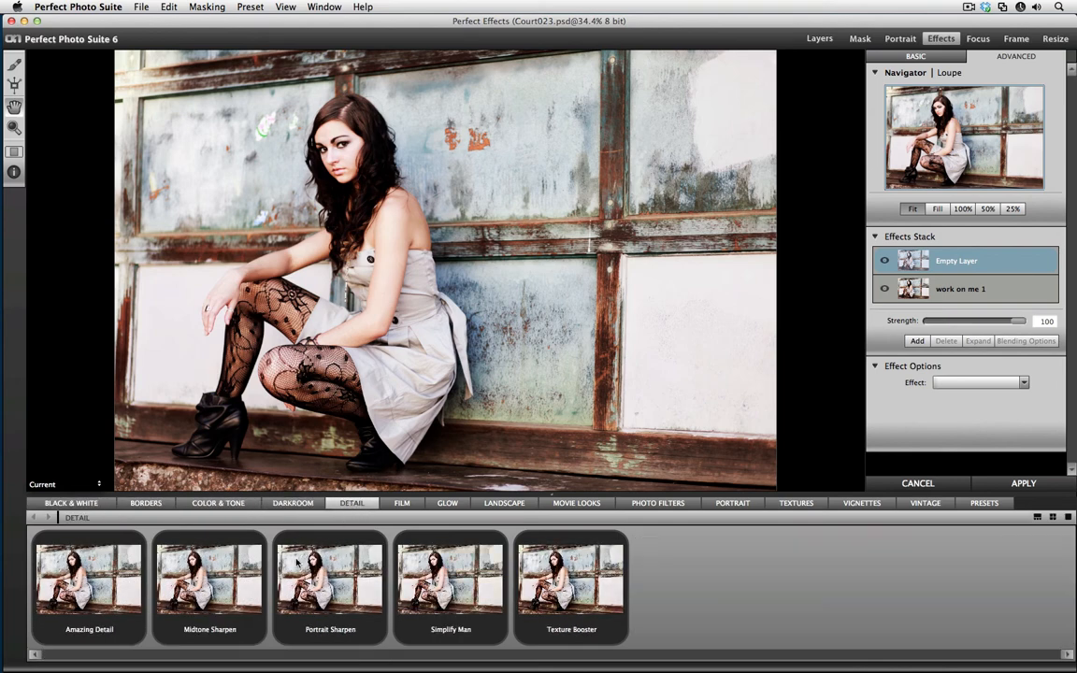
pyautogui.click(402, 505)
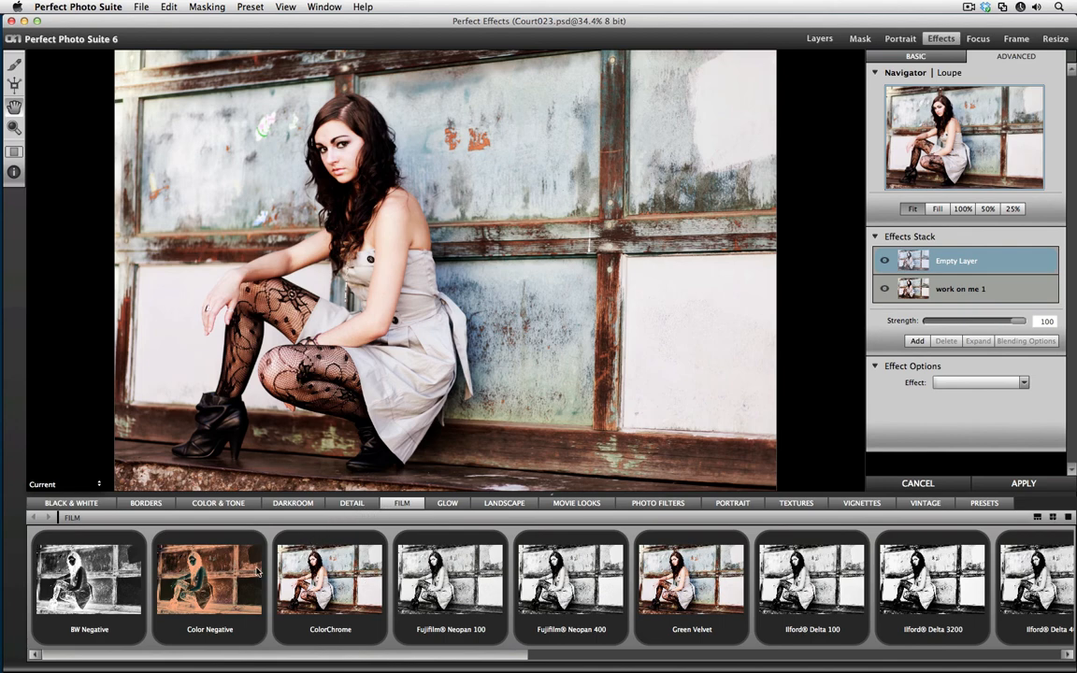
pyautogui.moveTo(190, 584)
pyautogui.click(914, 505)
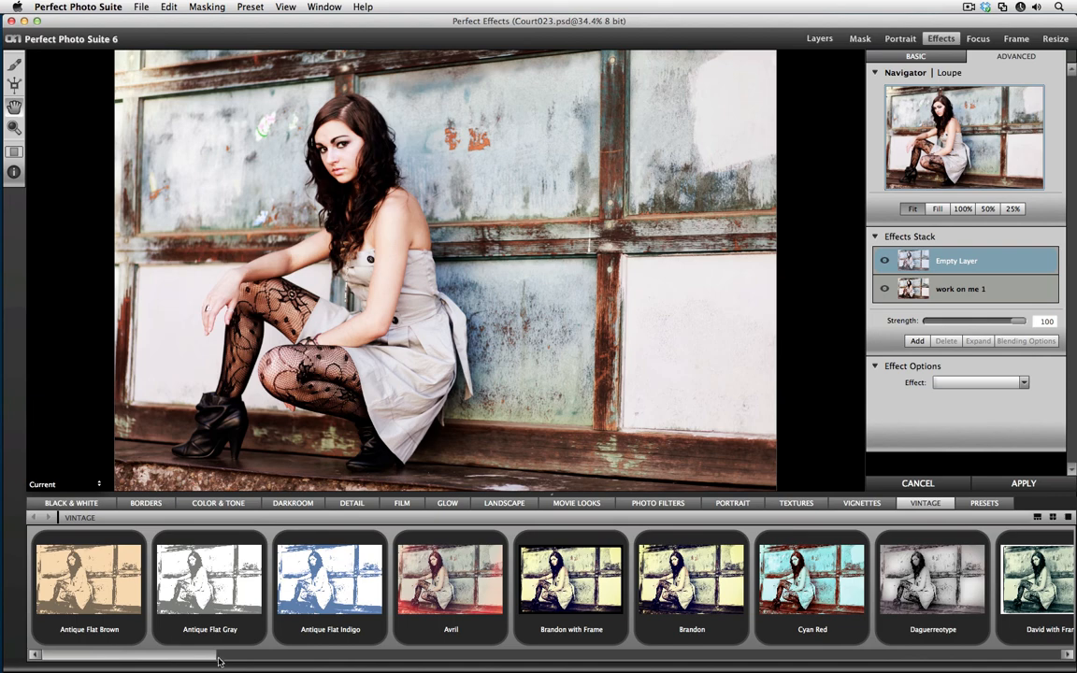
pyautogui.moveTo(219, 661); pyautogui.dragTo(1040, 662)
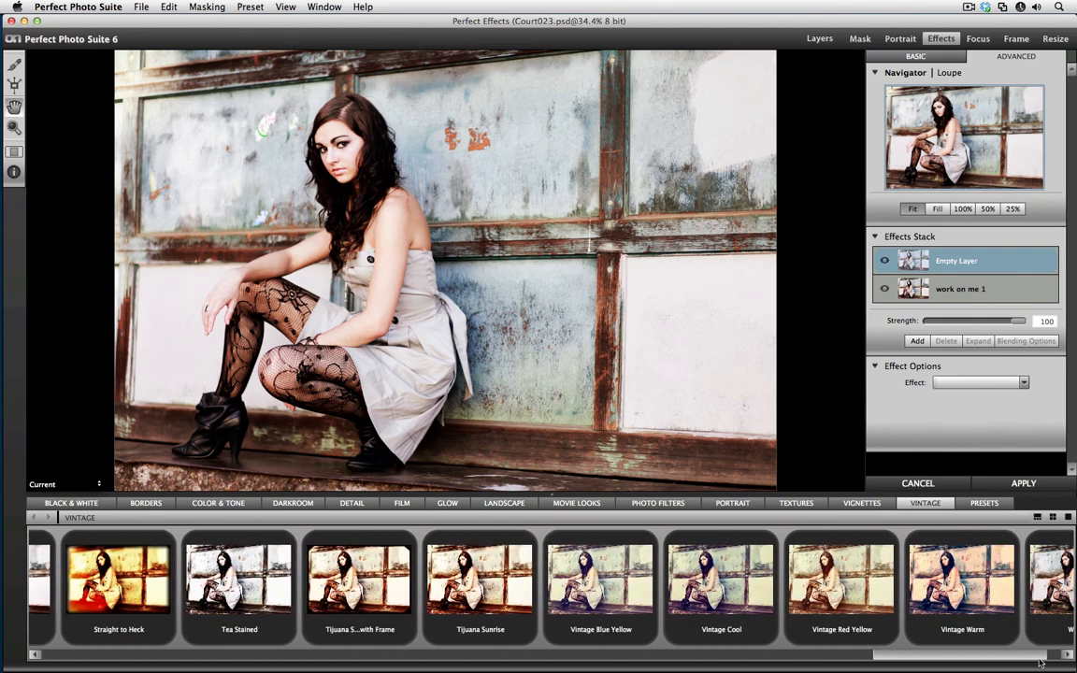
pyautogui.click(675, 587)
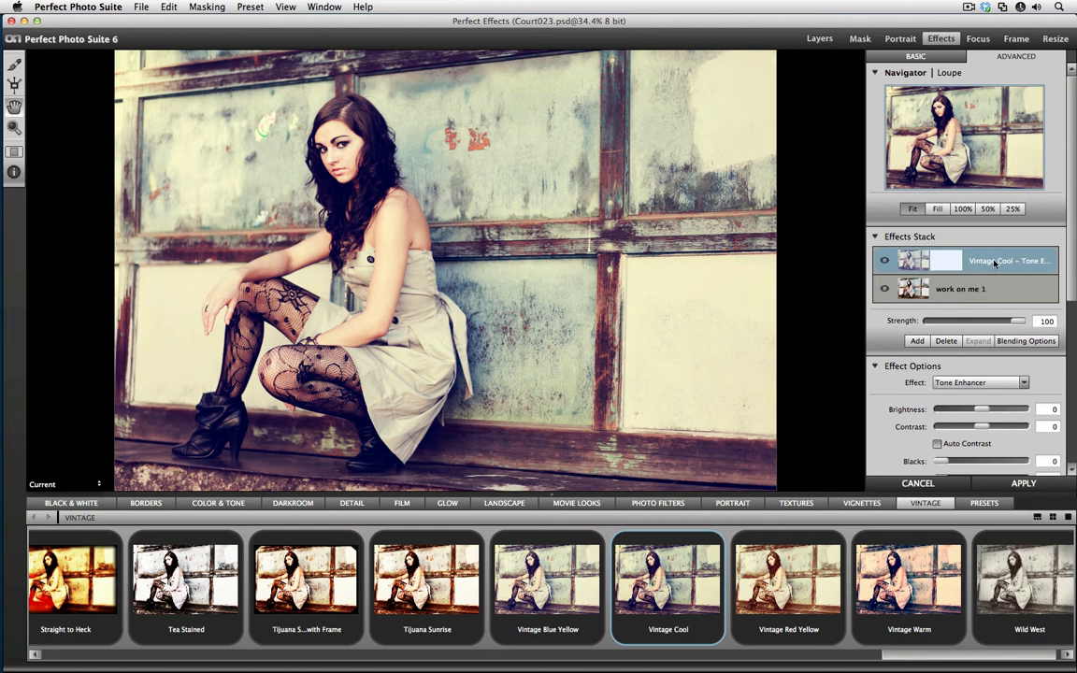
# Compare the photo with and without the Vintage Cool effect and check its layer strength.
pyautogui.click(884, 261)
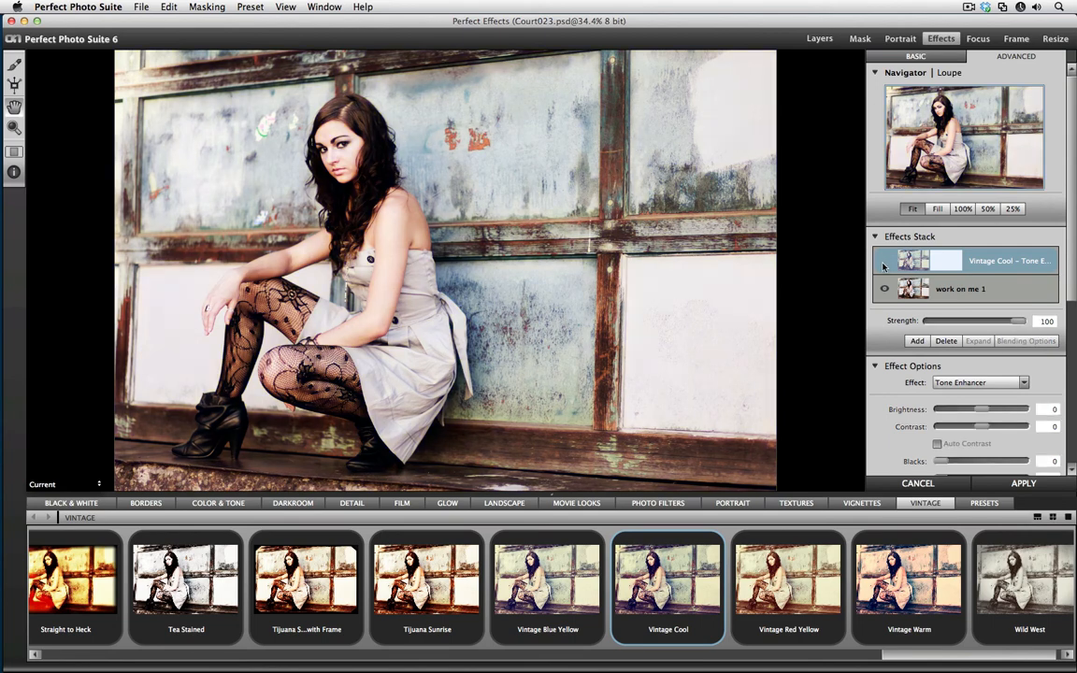
pyautogui.click(884, 262)
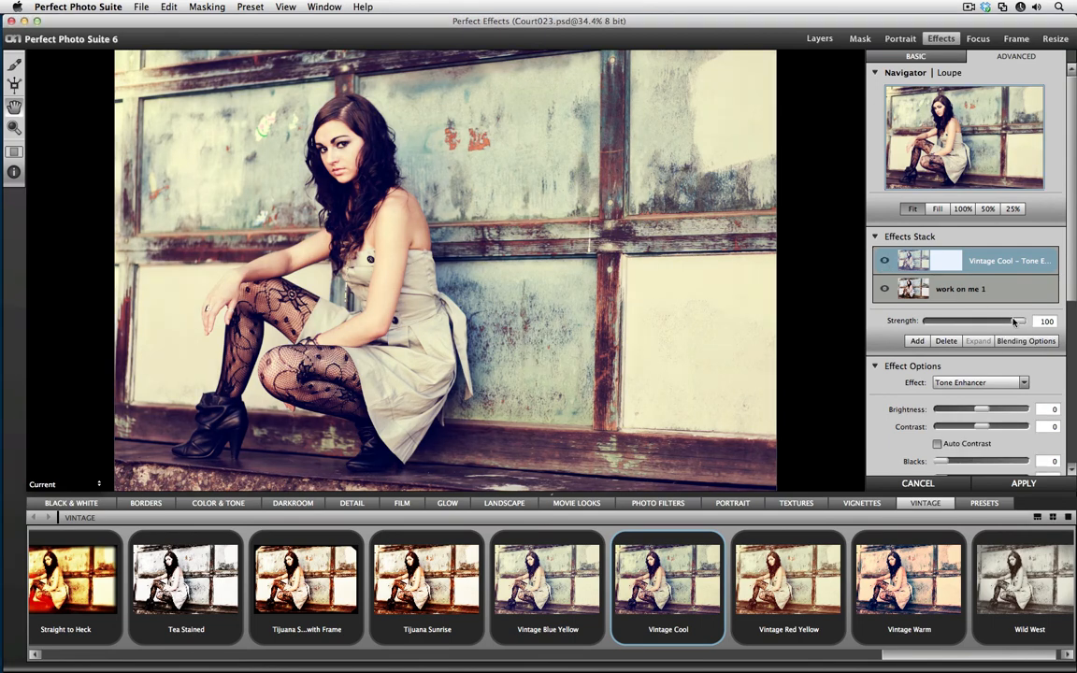
pyautogui.moveTo(1018, 321)
pyautogui.mouseDown()
pyautogui.moveTo(921, 329)
pyautogui.moveTo(1025, 322)
pyautogui.mouseUp()
# Try painting the Vintage Cool effect out of the woman's face, shoulder and arm with the Masking Brush, and reset the mask.
pyautogui.click(13, 64)
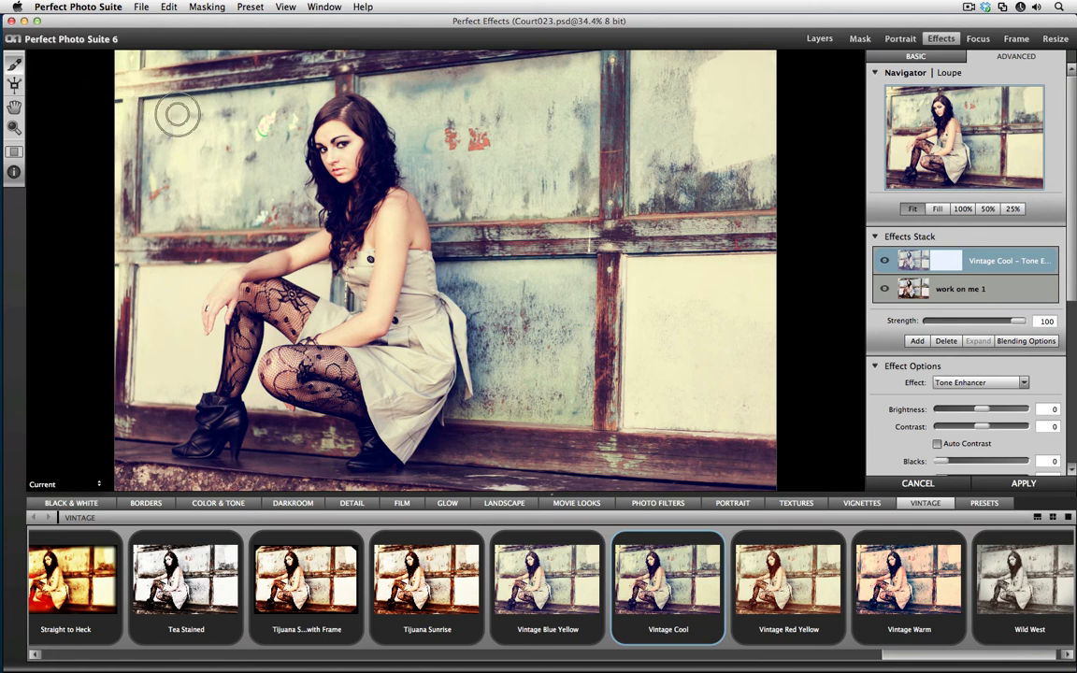
pyautogui.moveTo(339, 147)
pyautogui.mouseDown()
pyautogui.moveTo(295, 123)
pyautogui.moveTo(354, 201)
pyautogui.mouseUp()
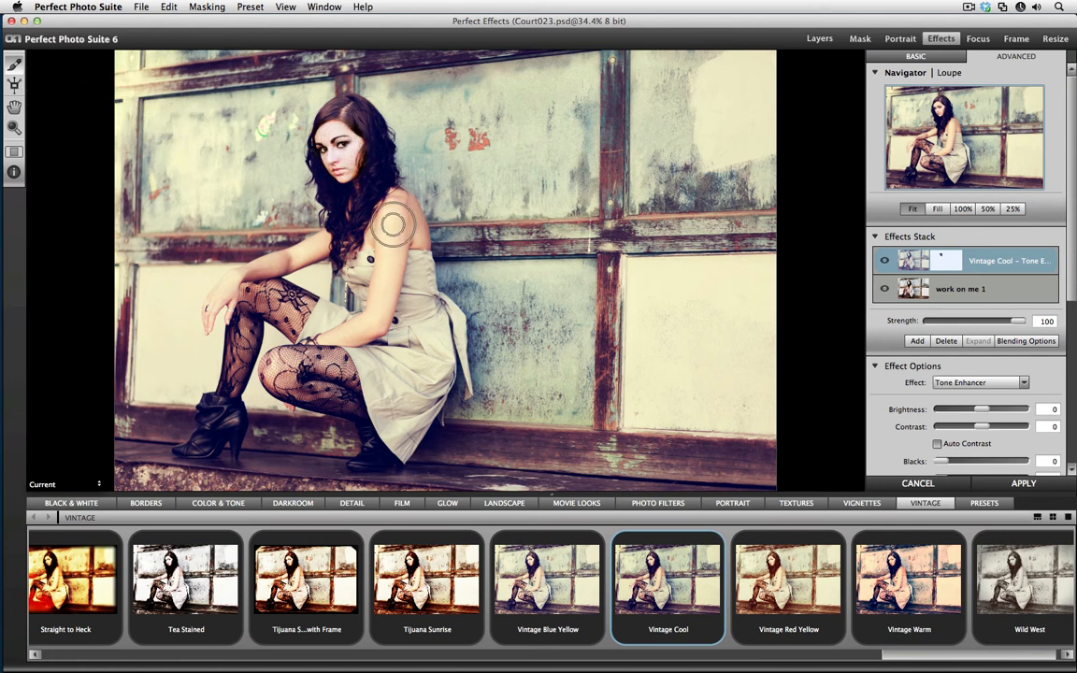
pyautogui.moveTo(412, 239)
pyautogui.mouseDown()
pyautogui.moveTo(397, 229)
pyautogui.moveTo(378, 245)
pyautogui.moveTo(372, 308)
pyautogui.moveTo(340, 334)
pyautogui.moveTo(356, 145)
pyautogui.moveTo(347, 261)
pyautogui.moveTo(352, 243)
pyautogui.mouseUp()
pyautogui.press('[')
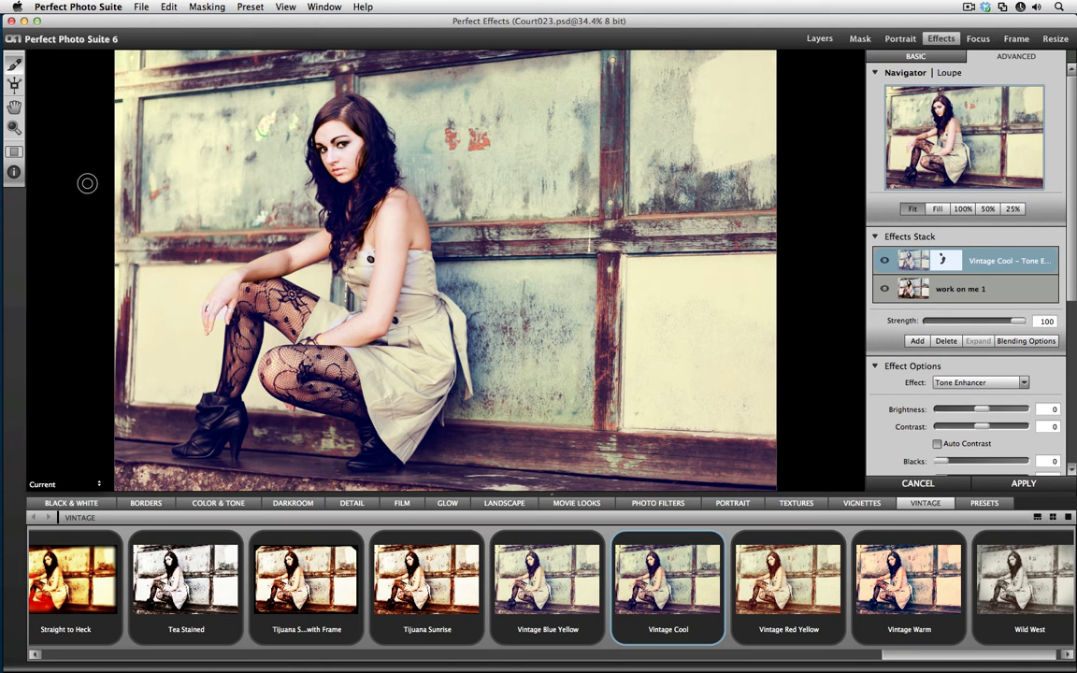
pyautogui.click(15, 172)
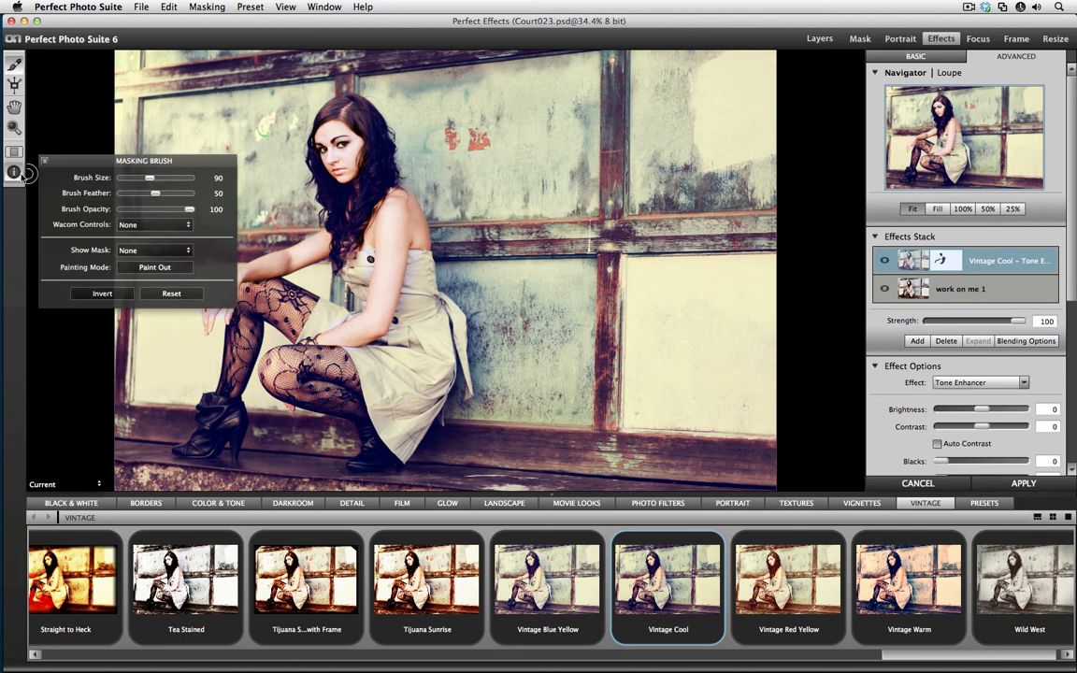
pyautogui.click(167, 293)
pyautogui.click(44, 163)
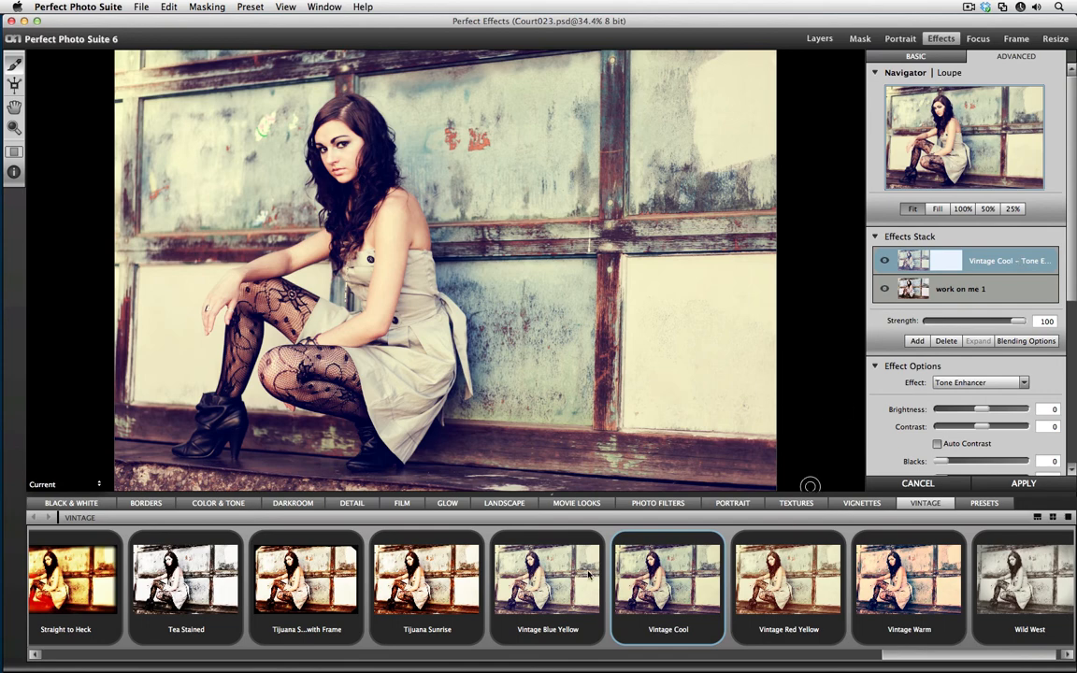
# Try the Vintage Red Yellow effect on the layer, and switch back to Vintage Cool.
pyautogui.click(788, 578)
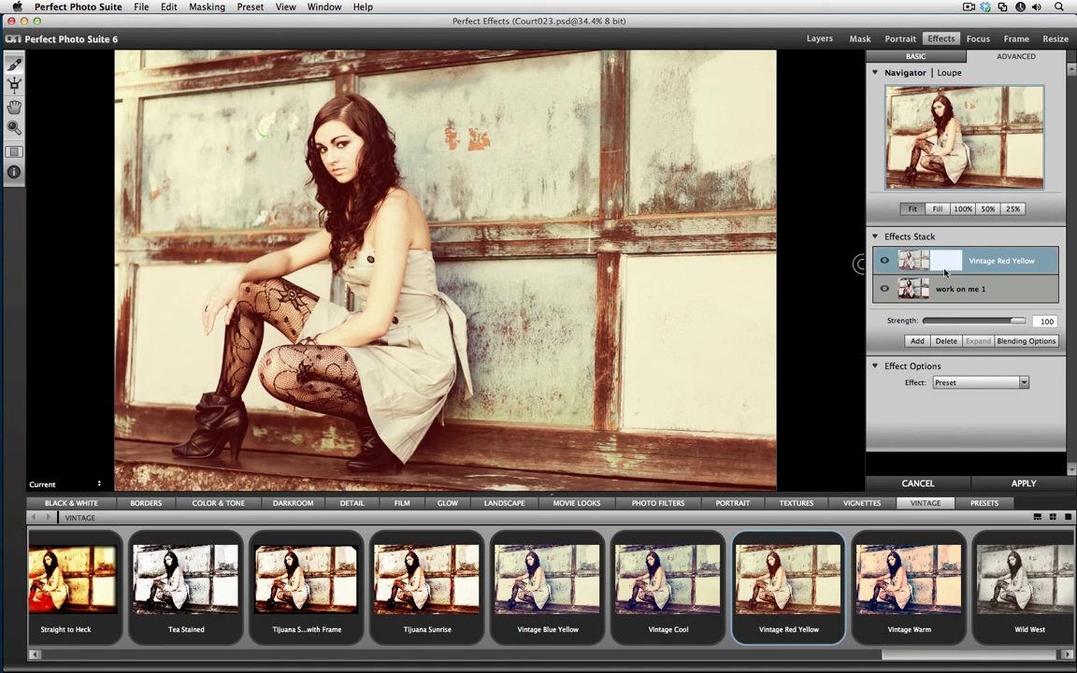
pyautogui.click(620, 559)
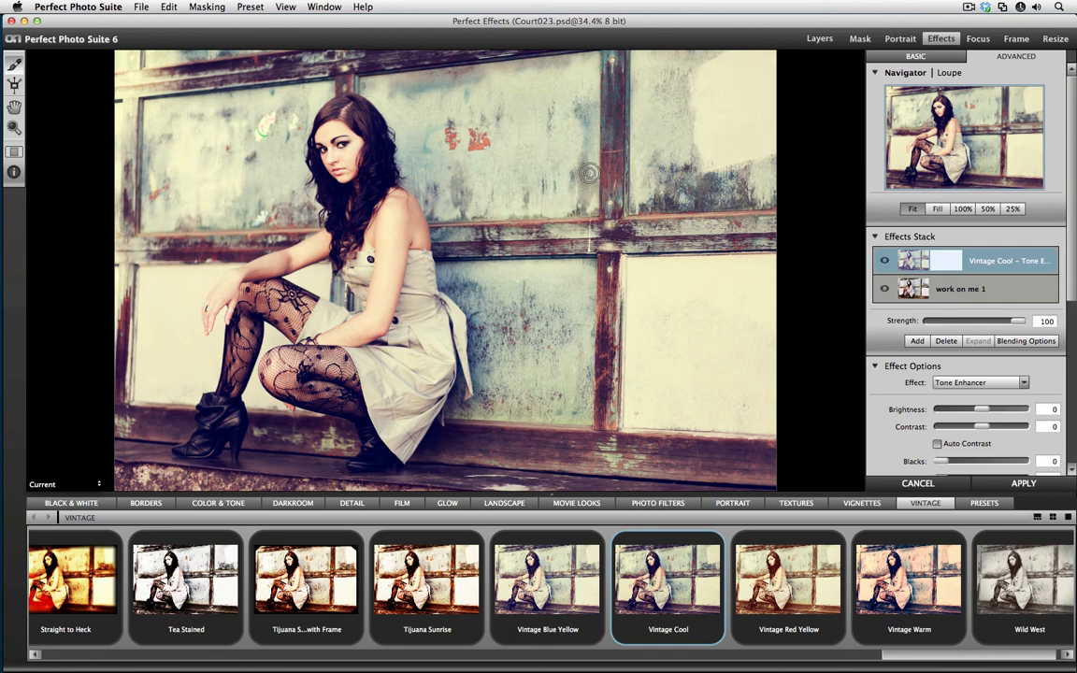
# Add a new layer to the effects stack and apply the Rice Paper Light texture to it.
pyautogui.click(916, 341)
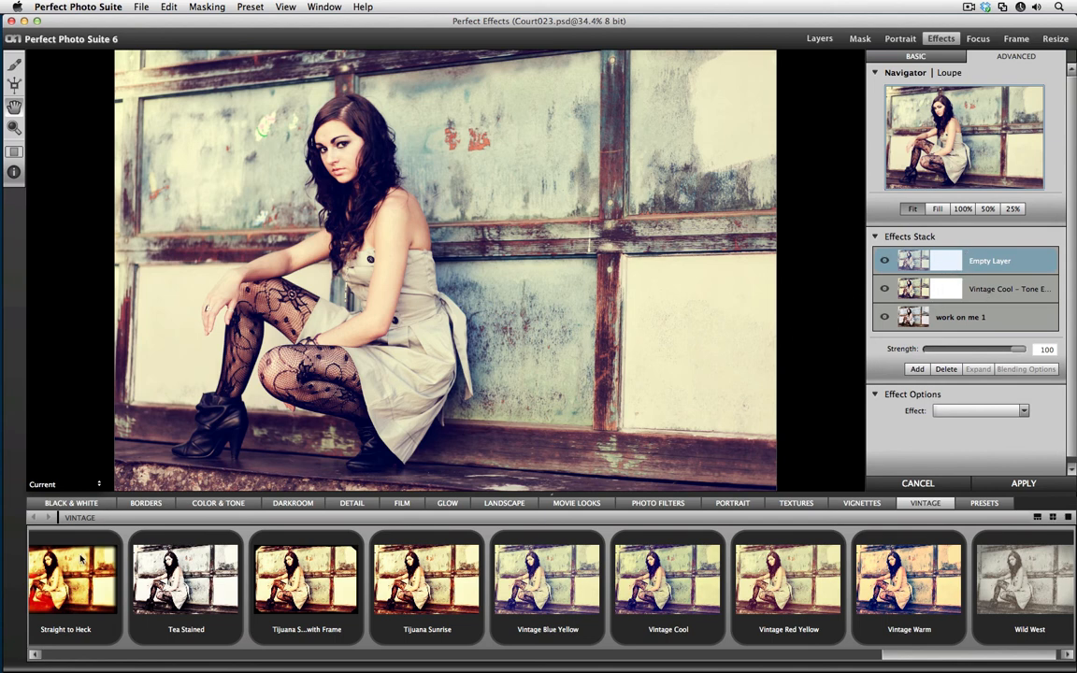
pyautogui.click(561, 503)
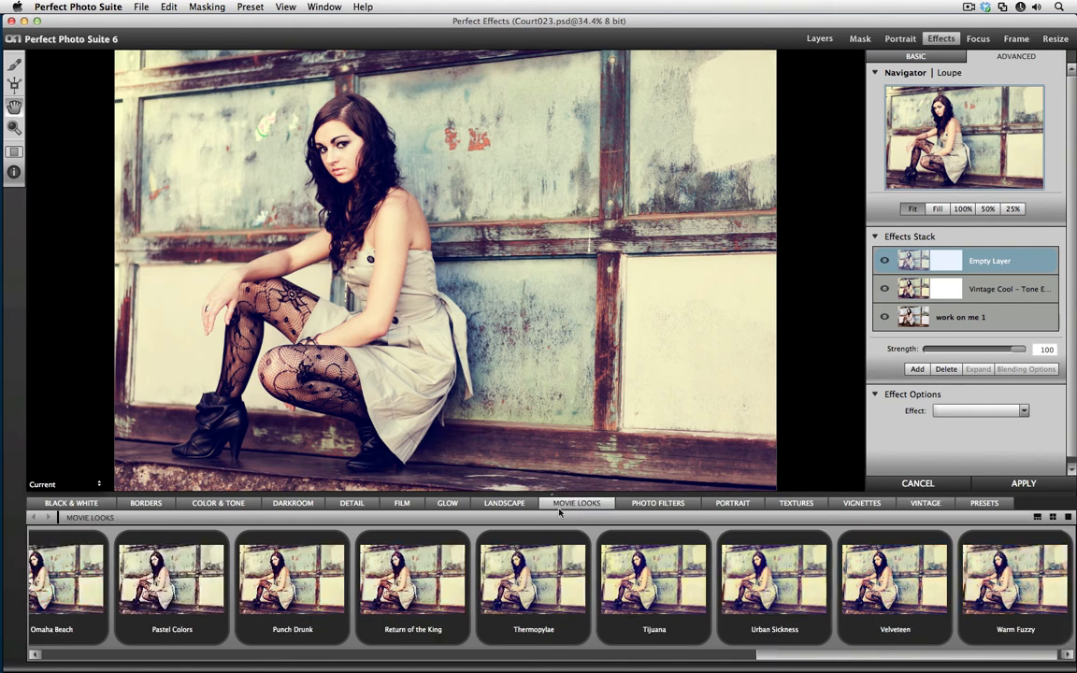
pyautogui.click(479, 505)
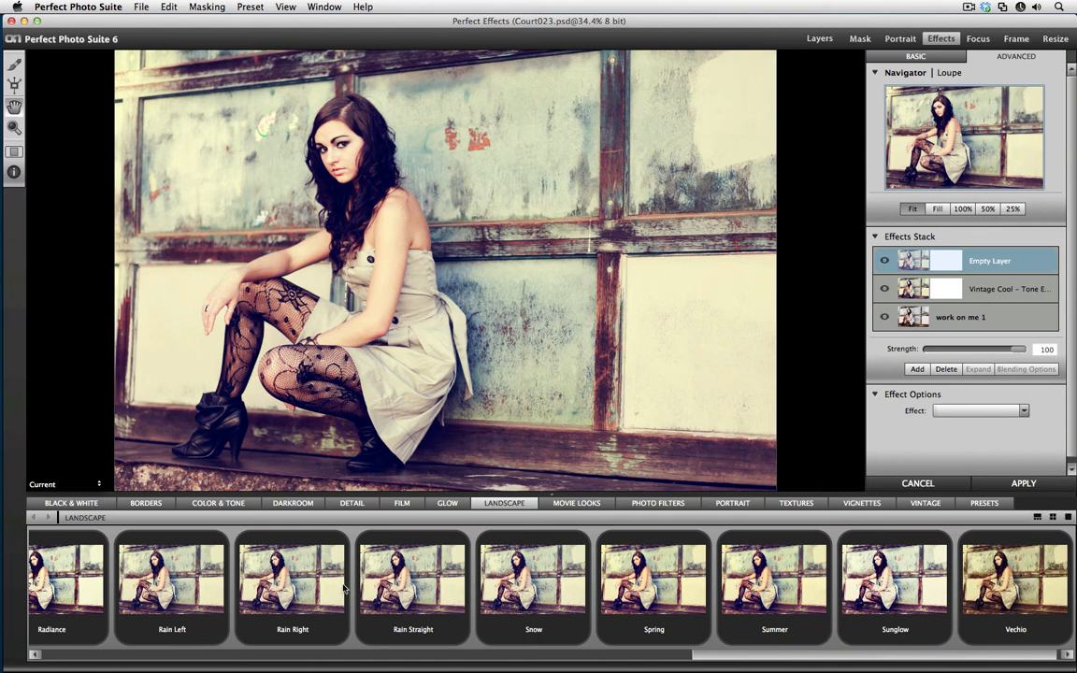
pyautogui.moveTo(400, 589)
pyautogui.click(795, 503)
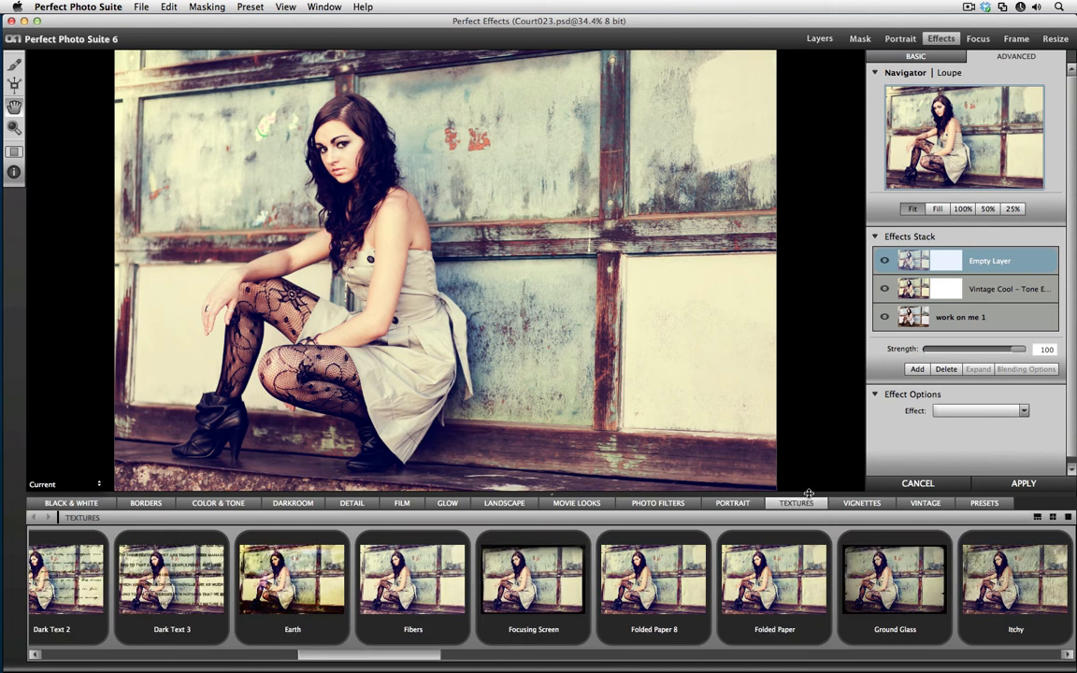
pyautogui.moveTo(418, 654); pyautogui.dragTo(736, 635)
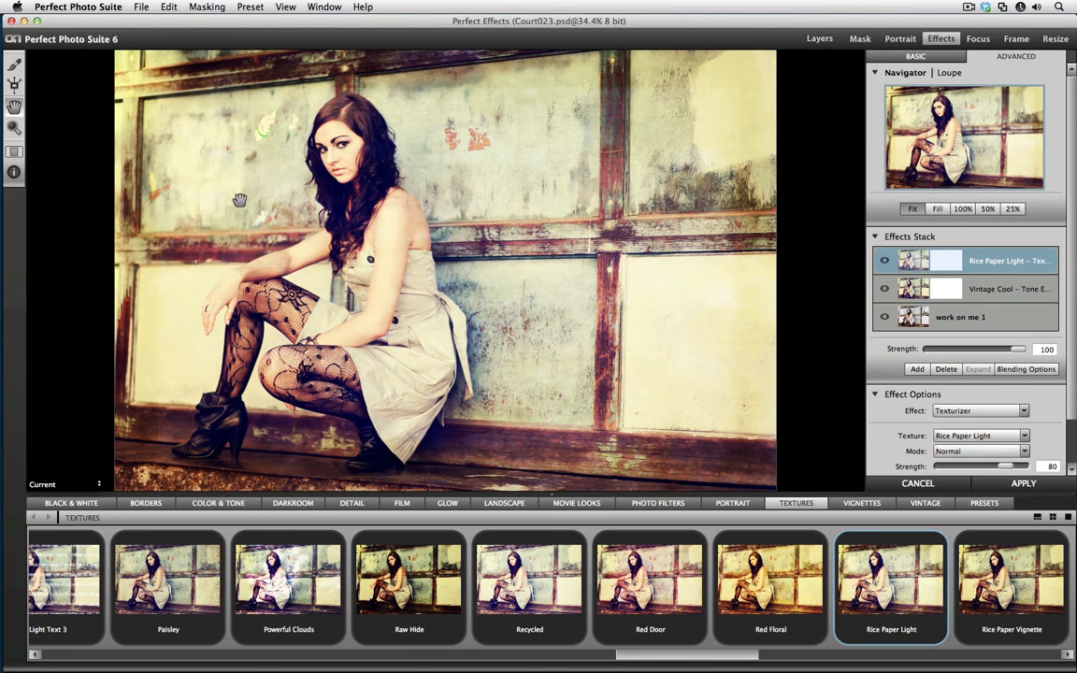
# Set the Rice Paper Light texture's mode to Darker and its scale to 22.
pyautogui.scroll(-3, 1066, 386)
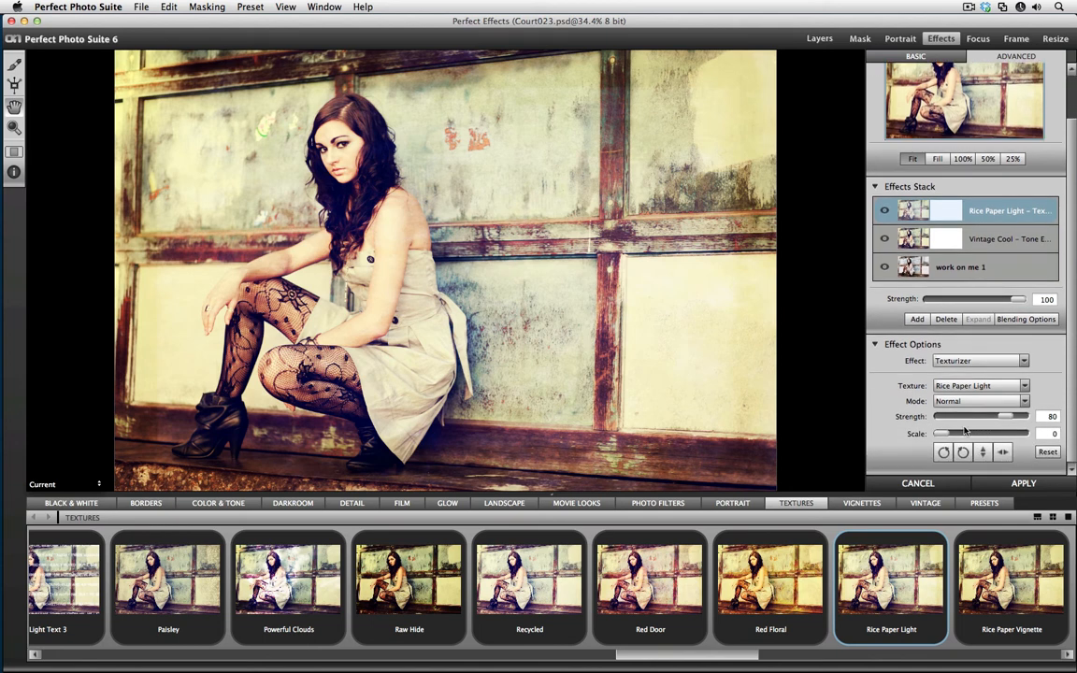
pyautogui.click(954, 403)
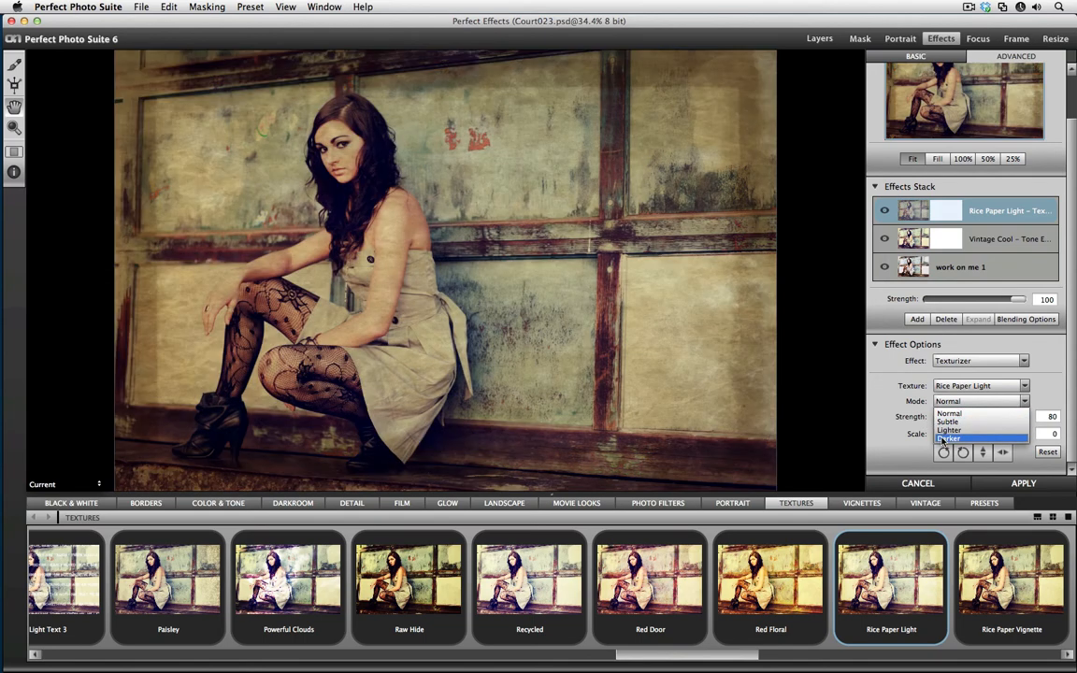
pyautogui.click(941, 437)
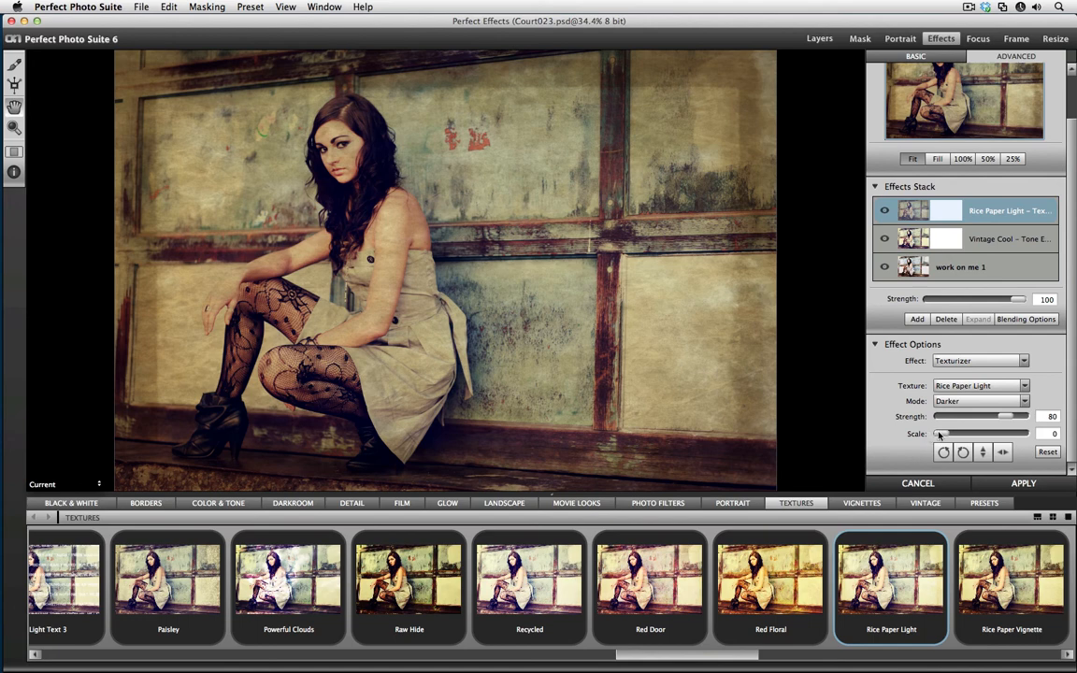
pyautogui.moveTo(951, 435); pyautogui.dragTo(960, 436)
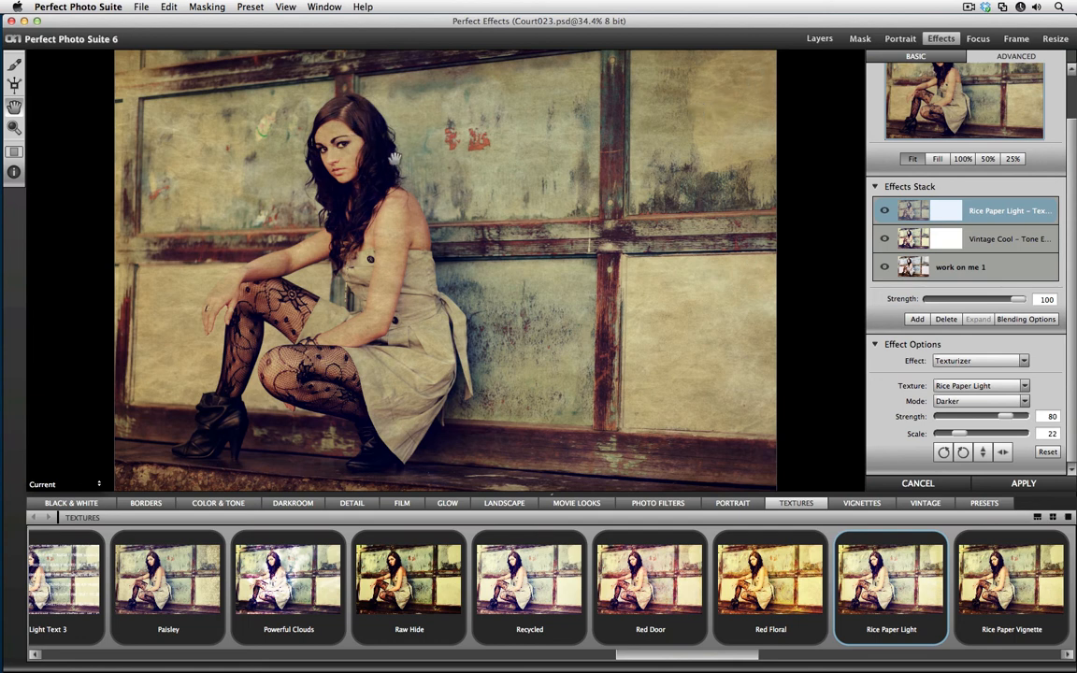
# Paint the texture out of the woman's face, body and dress with a size 150 Masking Brush, reducing the brush opacity to 38.
pyautogui.click(17, 62)
pyautogui.moveTo(346, 133)
pyautogui.mouseDown()
pyautogui.moveTo(329, 158)
pyautogui.moveTo(332, 128)
pyautogui.moveTo(320, 141)
pyautogui.moveTo(366, 195)
pyautogui.moveTo(382, 180)
pyautogui.moveTo(381, 195)
pyautogui.moveTo(344, 178)
pyautogui.moveTo(402, 299)
pyautogui.moveTo(417, 291)
pyautogui.moveTo(401, 262)
pyautogui.moveTo(392, 273)
pyautogui.moveTo(396, 199)
pyautogui.moveTo(423, 381)
pyautogui.moveTo(437, 347)
pyautogui.moveTo(409, 419)
pyautogui.moveTo(377, 347)
pyautogui.moveTo(323, 337)
pyautogui.moveTo(372, 285)
pyautogui.mouseUp()
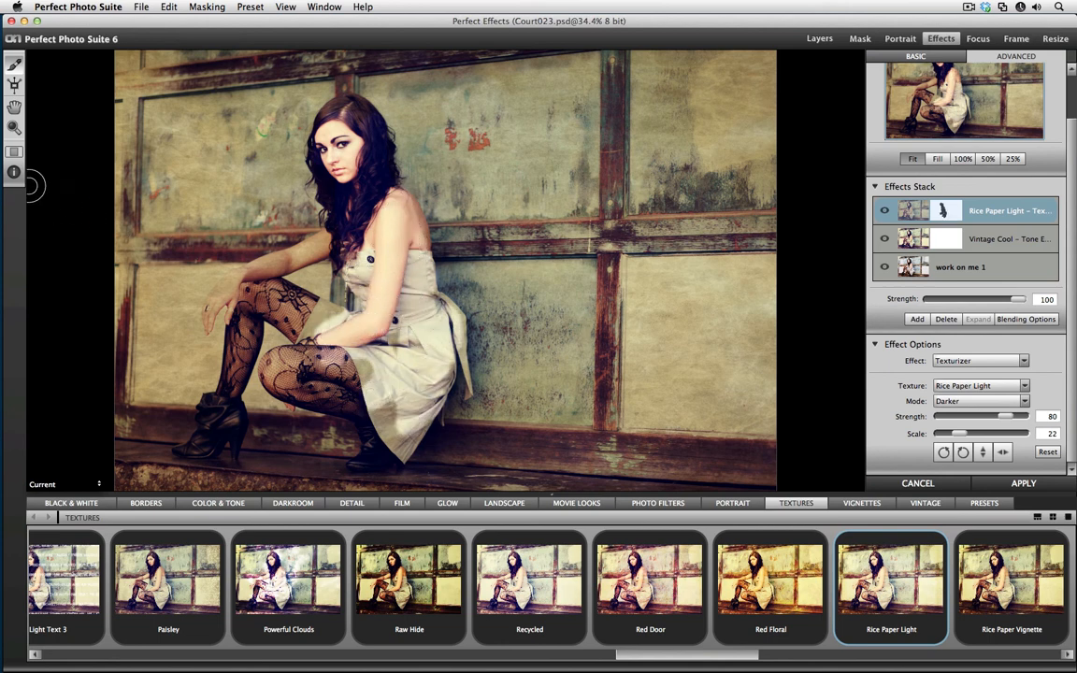
pyautogui.click(14, 173)
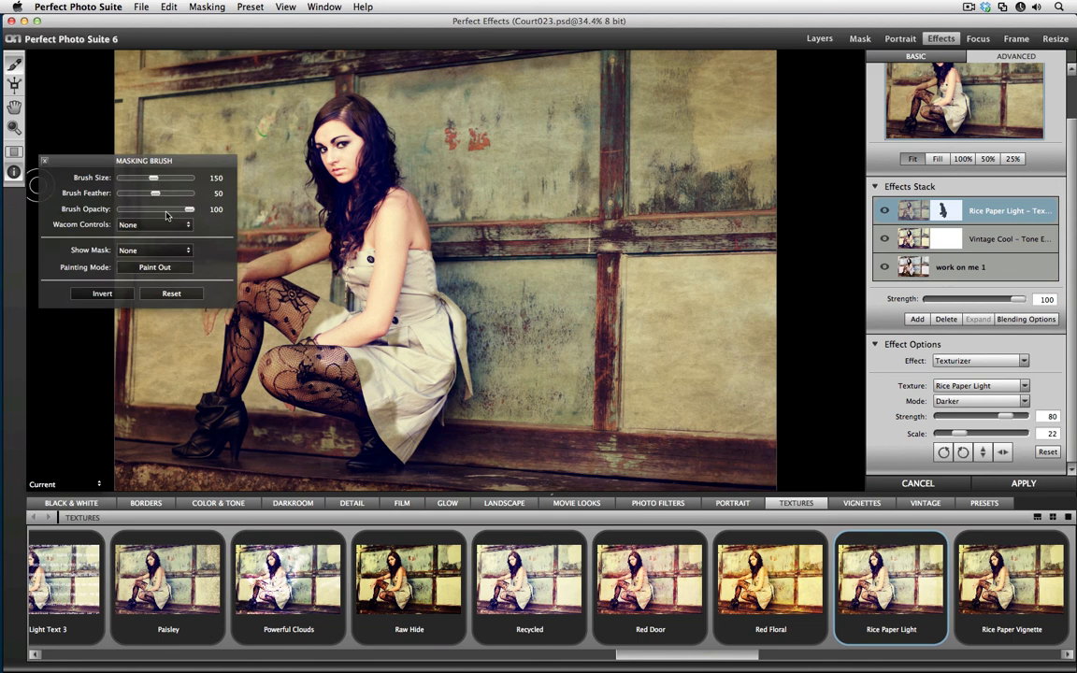
pyautogui.moveTo(187, 211); pyautogui.dragTo(122, 214)
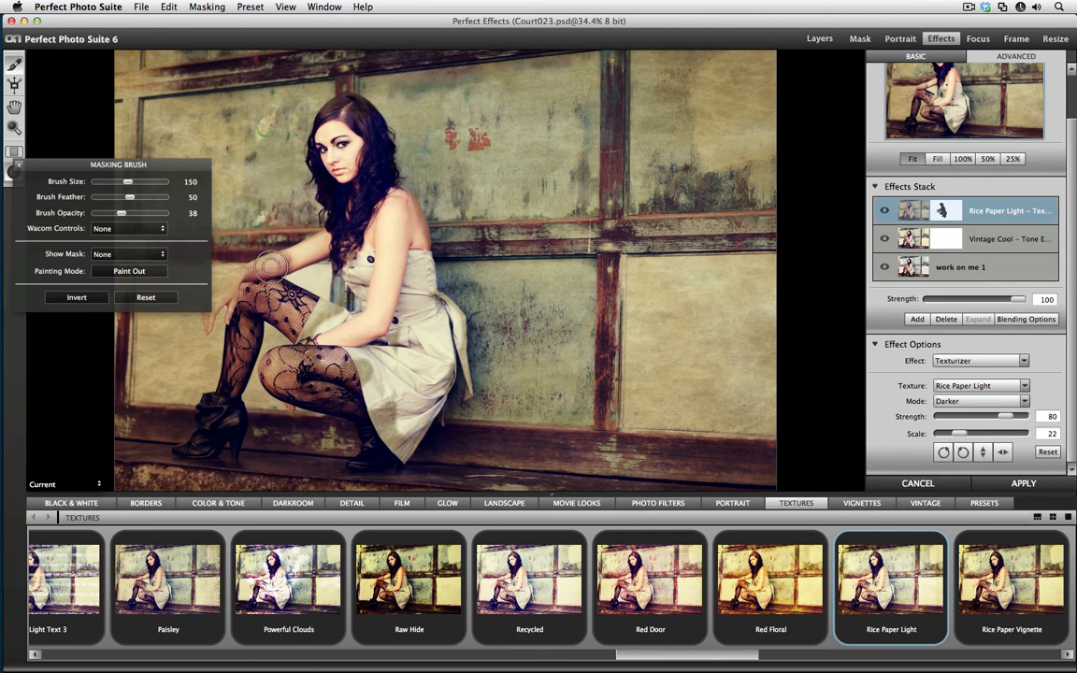
# Preview the texture layer's mask as an overlay, and return the mask display to None.
pyautogui.click(137, 254)
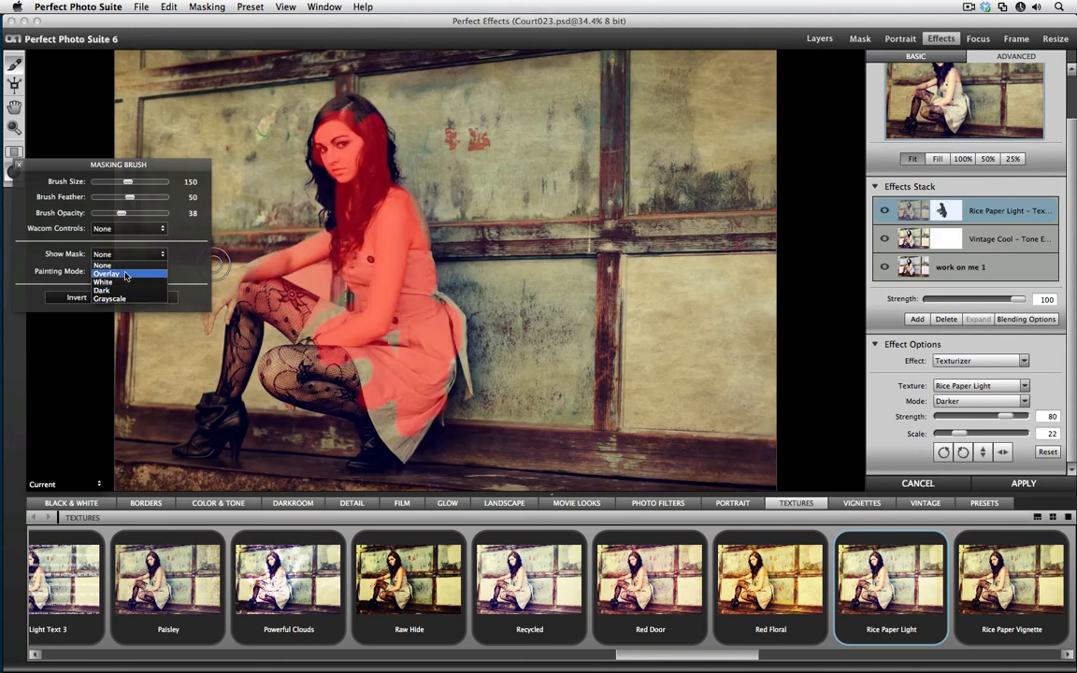
pyautogui.click(128, 265)
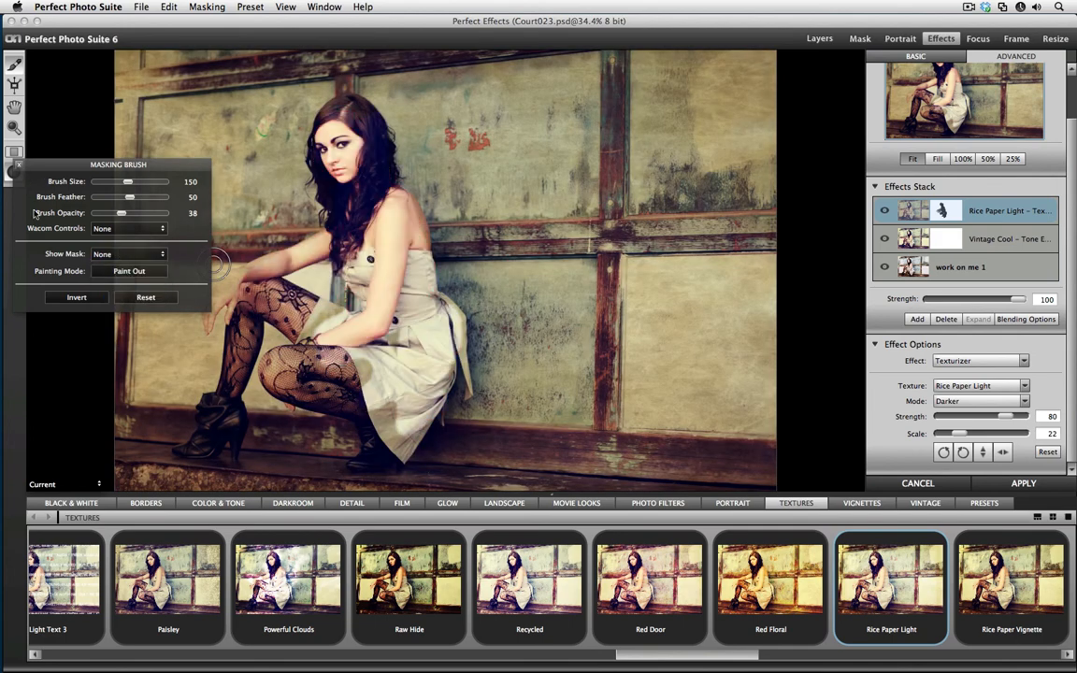
# Switch the Masking Brush to Paint In, close its settings, and reset all effects applied to the photo.
pyautogui.click(96, 274)
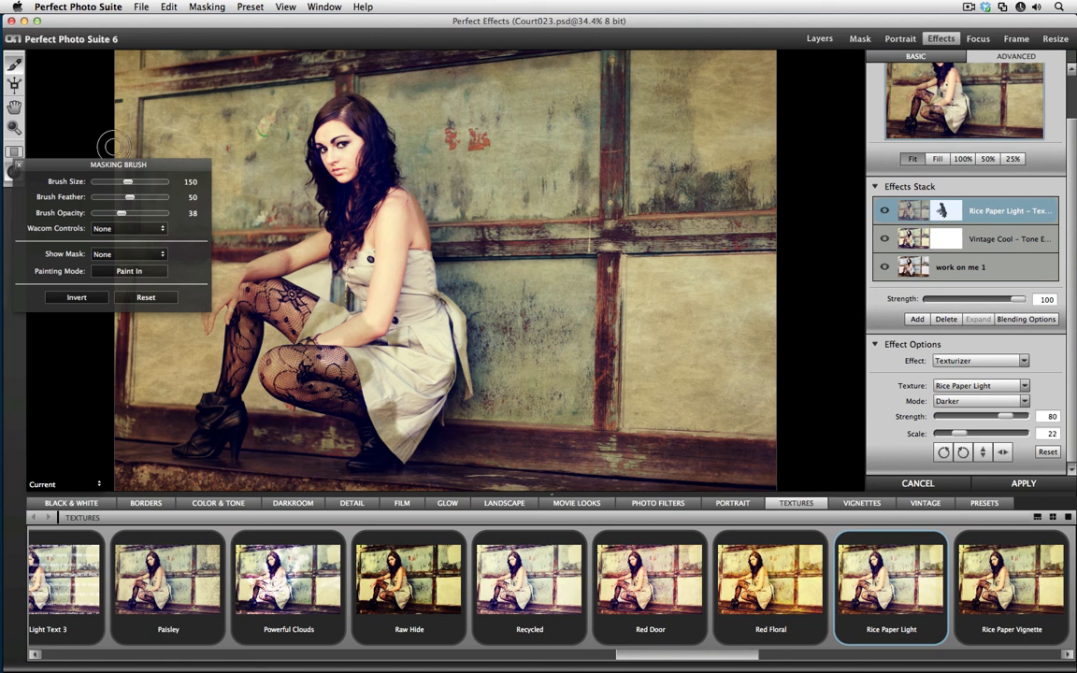
pyautogui.click(14, 151)
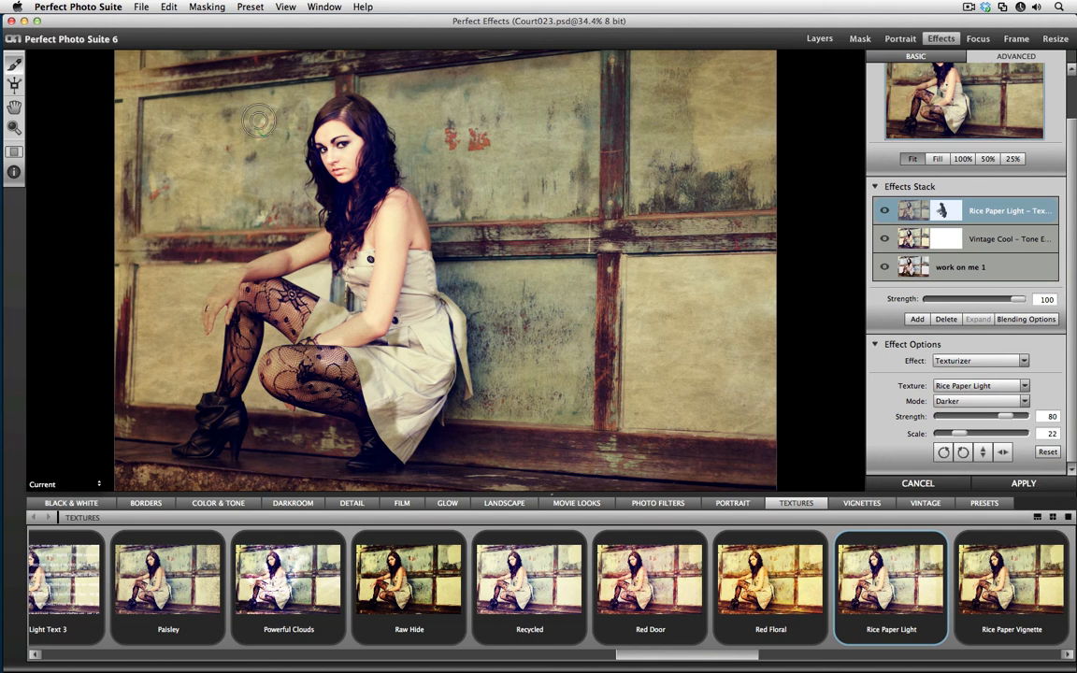
pyautogui.click(206, 8)
pyautogui.moveTo(168, 7)
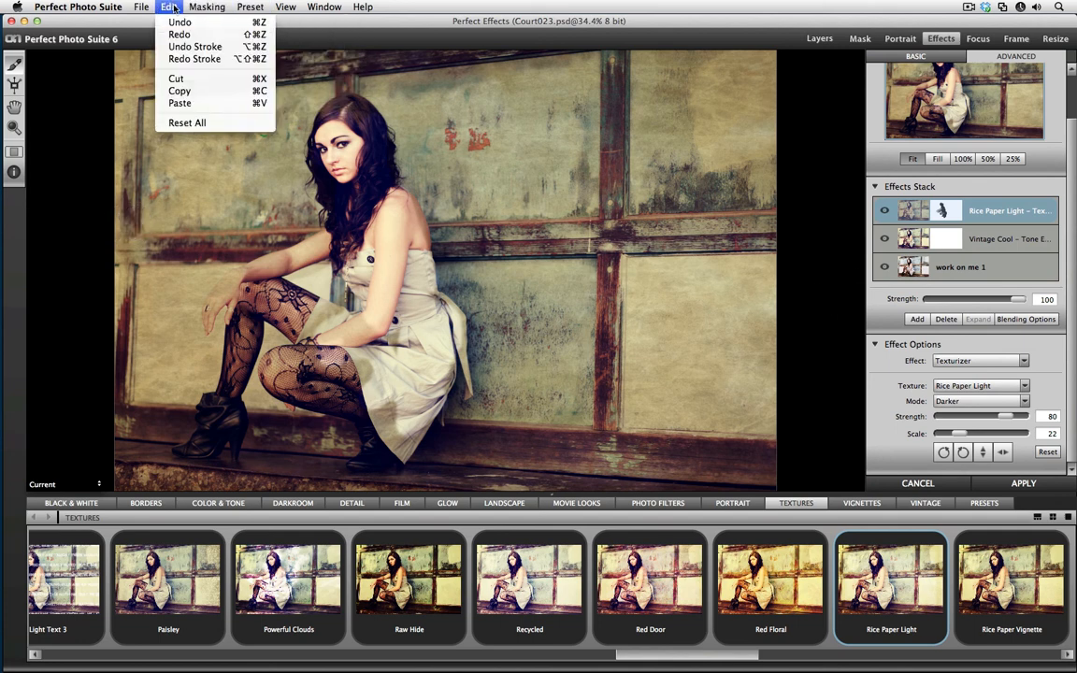
pyautogui.click(165, 114)
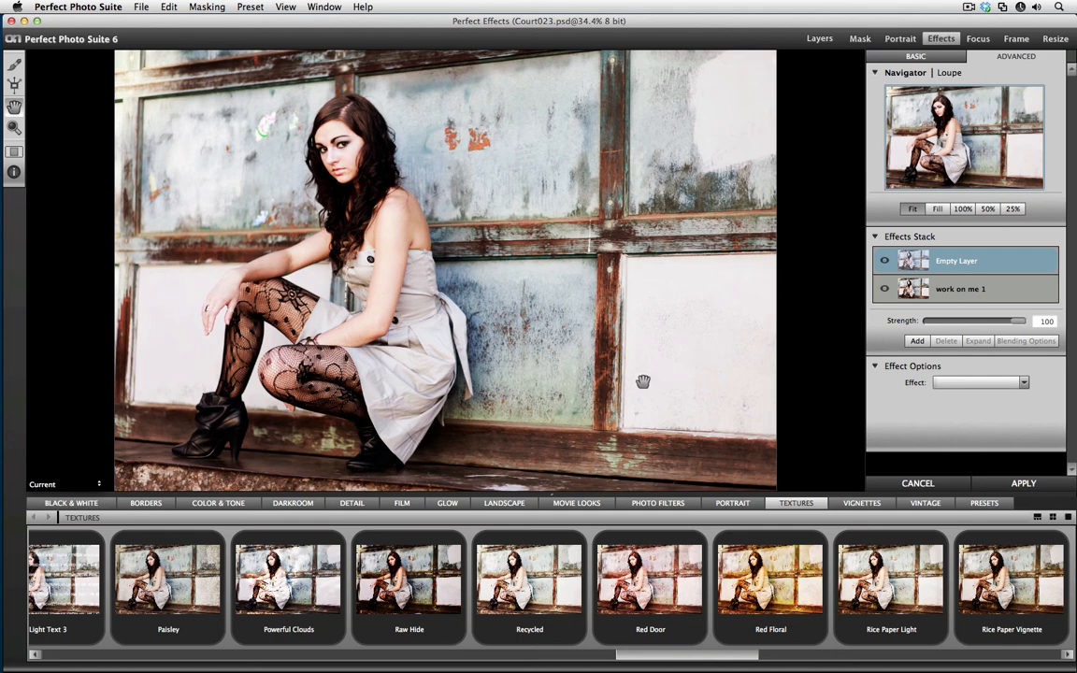
# Apply the Snappy Warm black and white preset and set its blending mode to Multiply at strength 100.
pyautogui.click(71, 503)
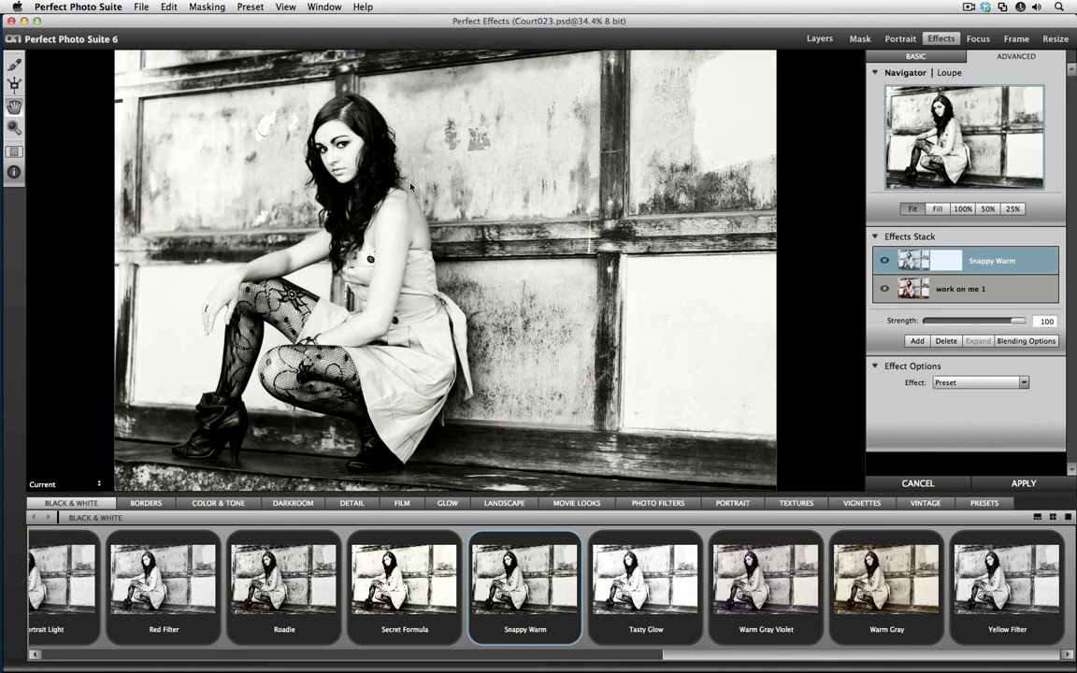
pyautogui.click(1010, 342)
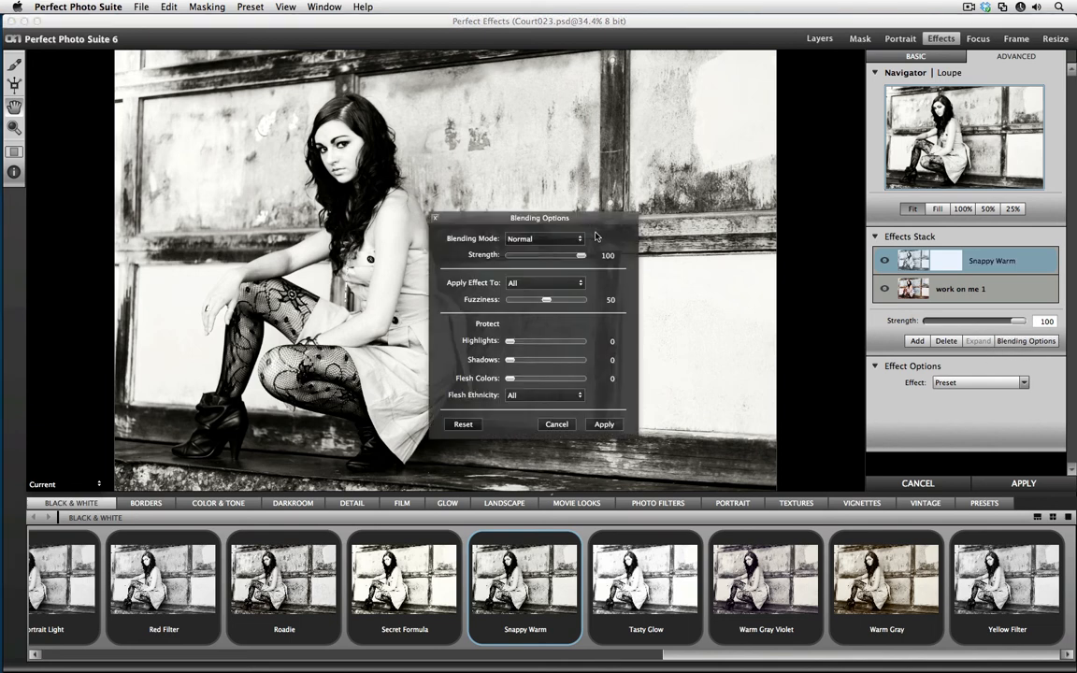
pyautogui.moveTo(561, 218); pyautogui.dragTo(798, 137)
pyautogui.click(783, 161)
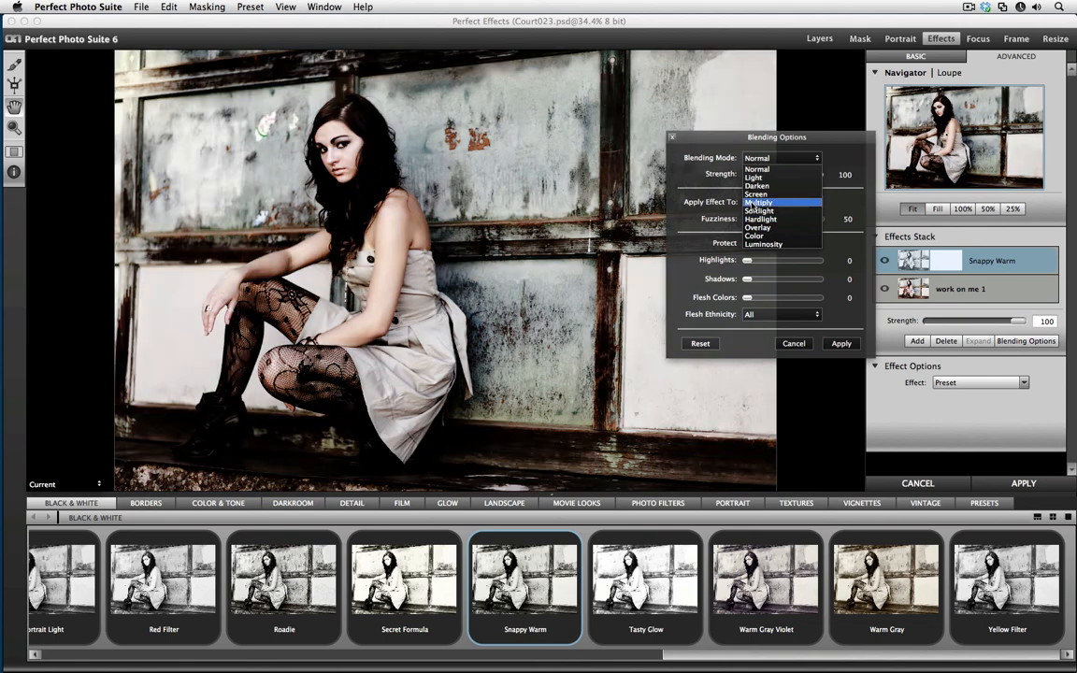
pyautogui.click(755, 201)
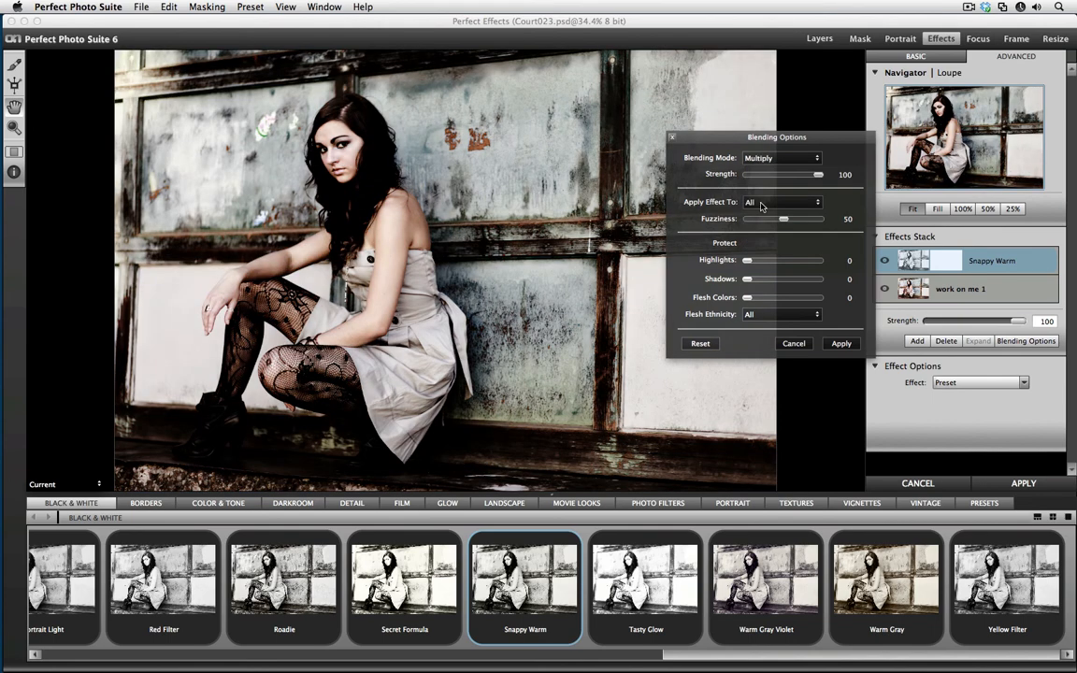
pyautogui.moveTo(809, 179); pyautogui.dragTo(856, 180)
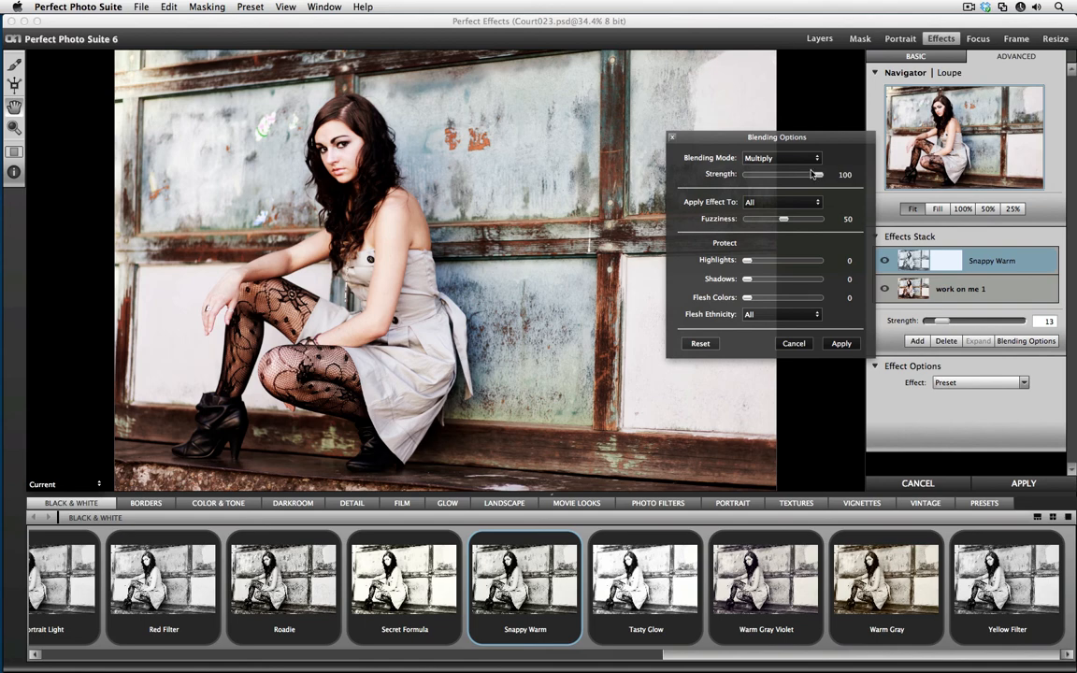
pyautogui.click(841, 343)
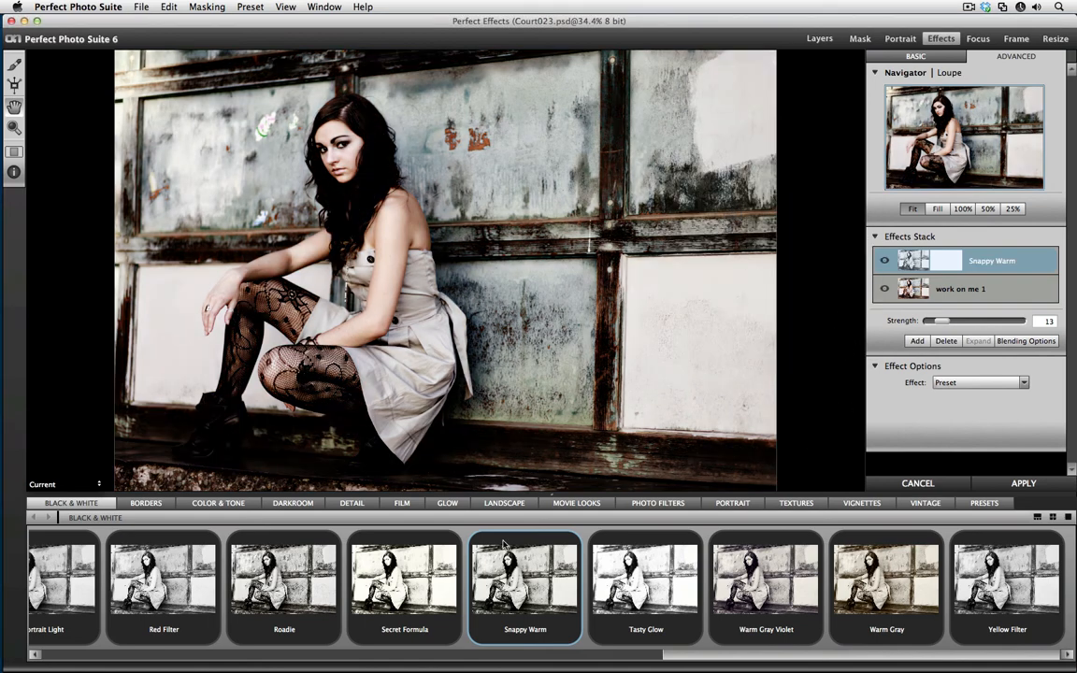
# Delete the Snappy Warm layer from the effects stack and hide the preset thumbnails to enlarge the photo view.
pyautogui.moveTo(719, 660); pyautogui.dragTo(394, 672)
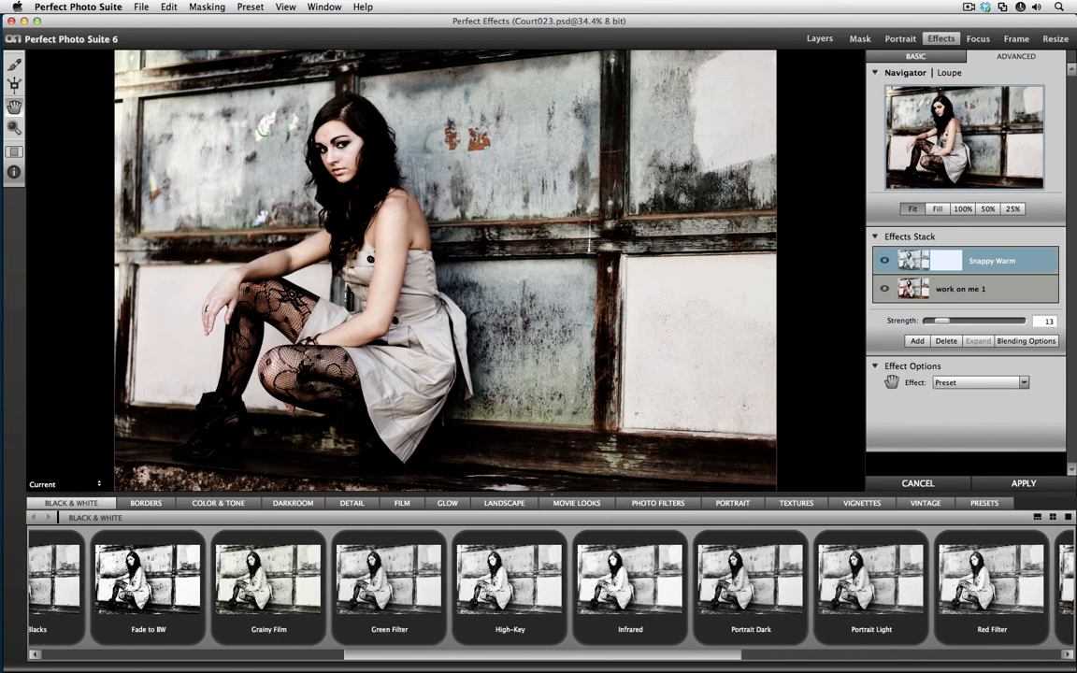
pyautogui.click(949, 342)
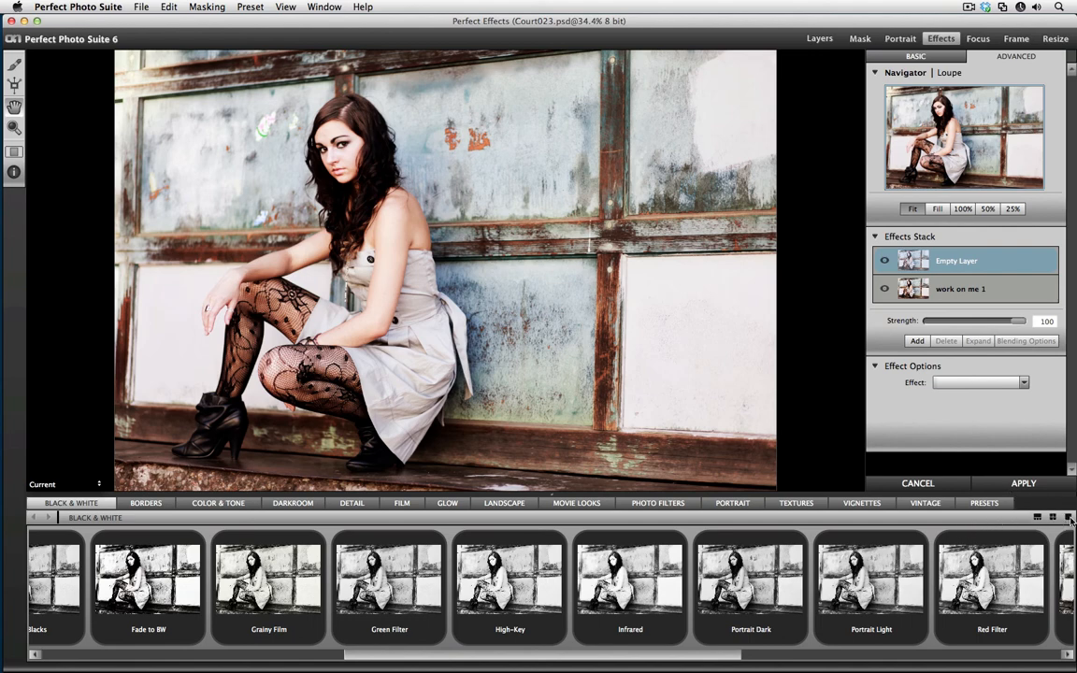
pyautogui.click(1069, 518)
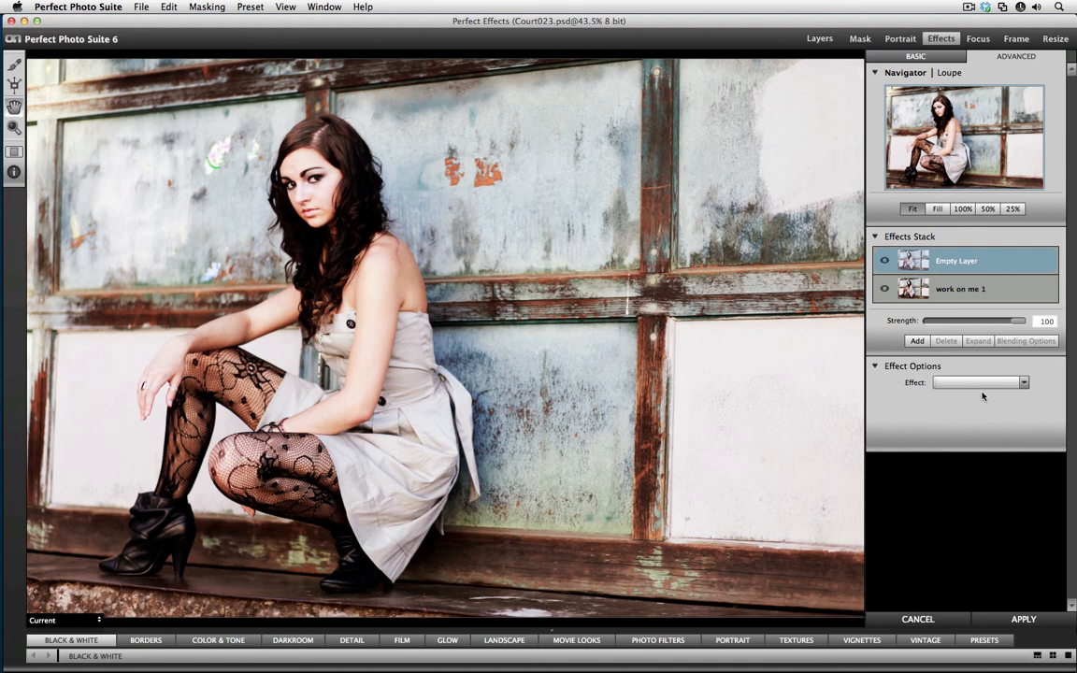
# Apply the Black and White effect to the empty layer with contrast 59 and color filter 207.
pyautogui.click(1022, 383)
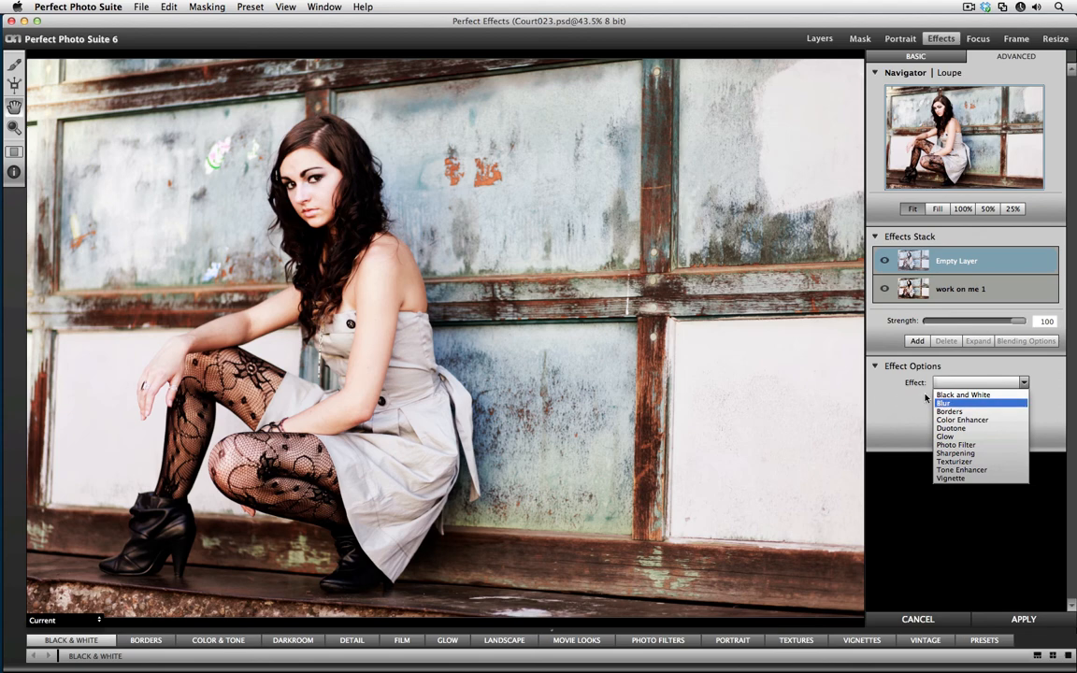
pyautogui.click(950, 394)
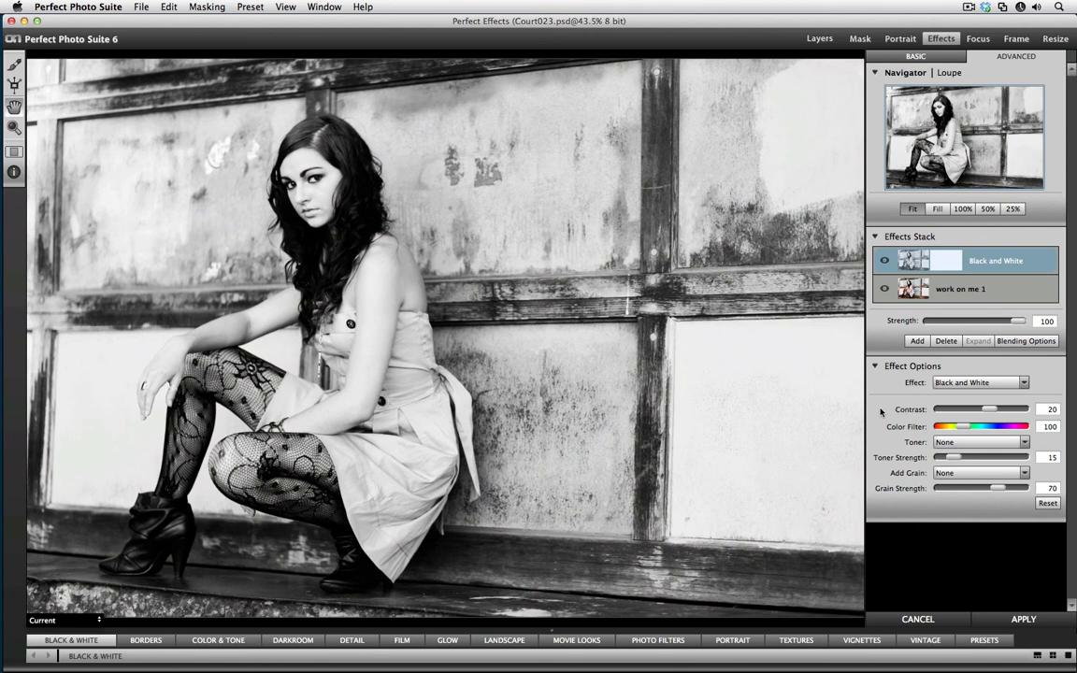
pyautogui.click(961, 383)
pyautogui.click(896, 419)
pyautogui.moveTo(995, 409)
pyautogui.mouseDown()
pyautogui.moveTo(1010, 412)
pyautogui.moveTo(1002, 415)
pyautogui.mouseUp()
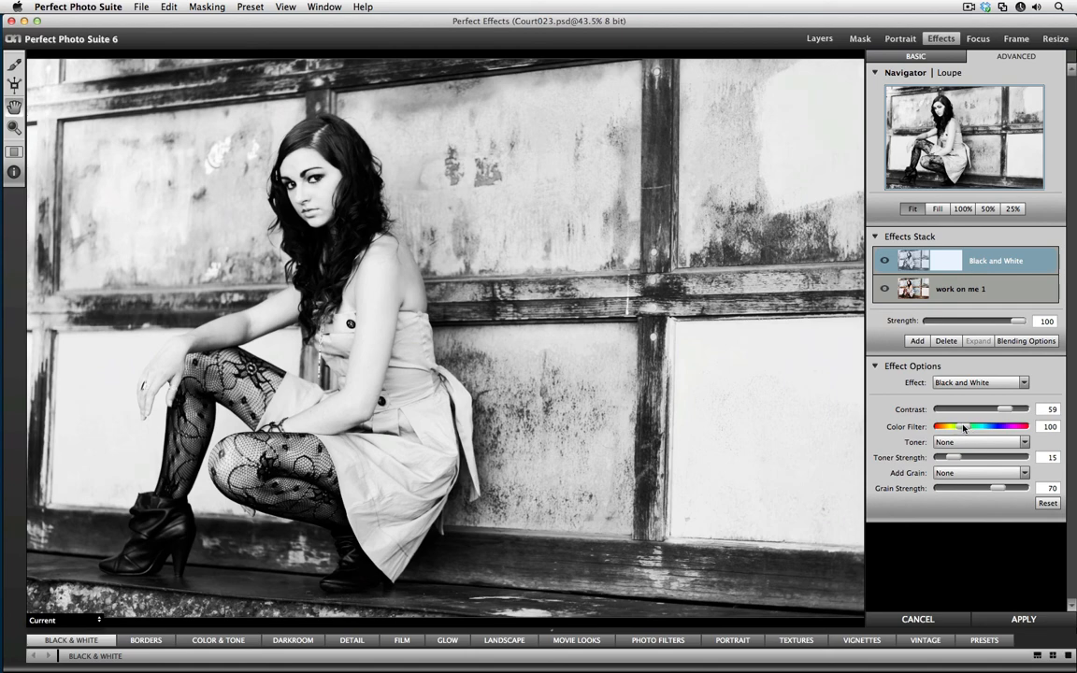
pyautogui.moveTo(964, 428); pyautogui.dragTo(981, 431)
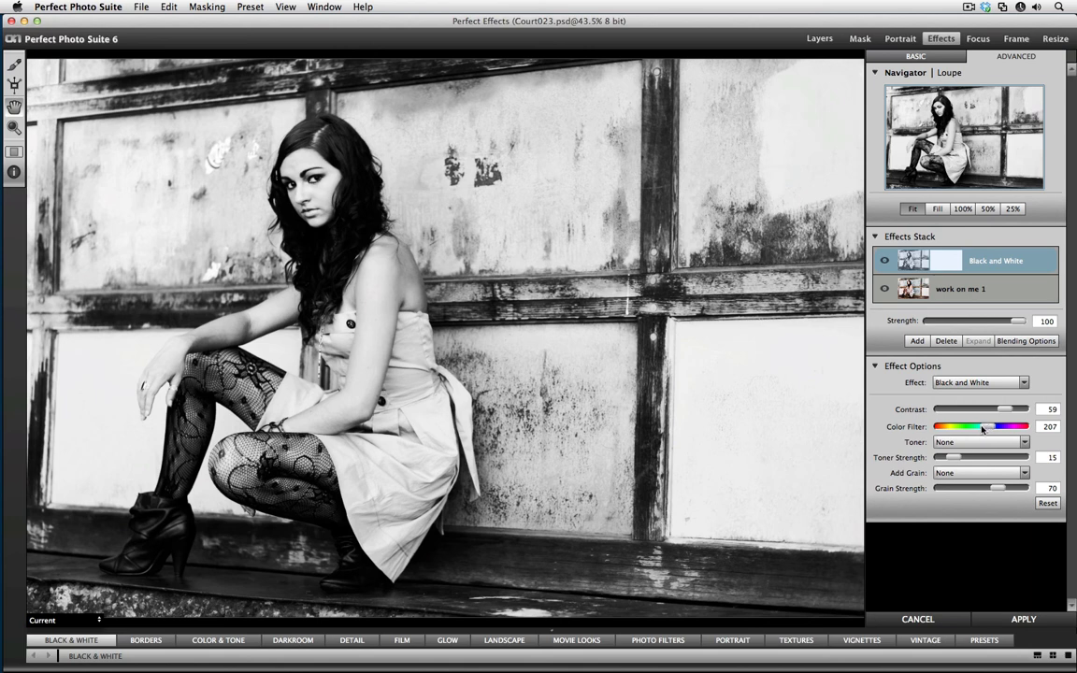
# Give the Black and White effect a custom toner in a bright yellow-green color.
pyautogui.click(950, 442)
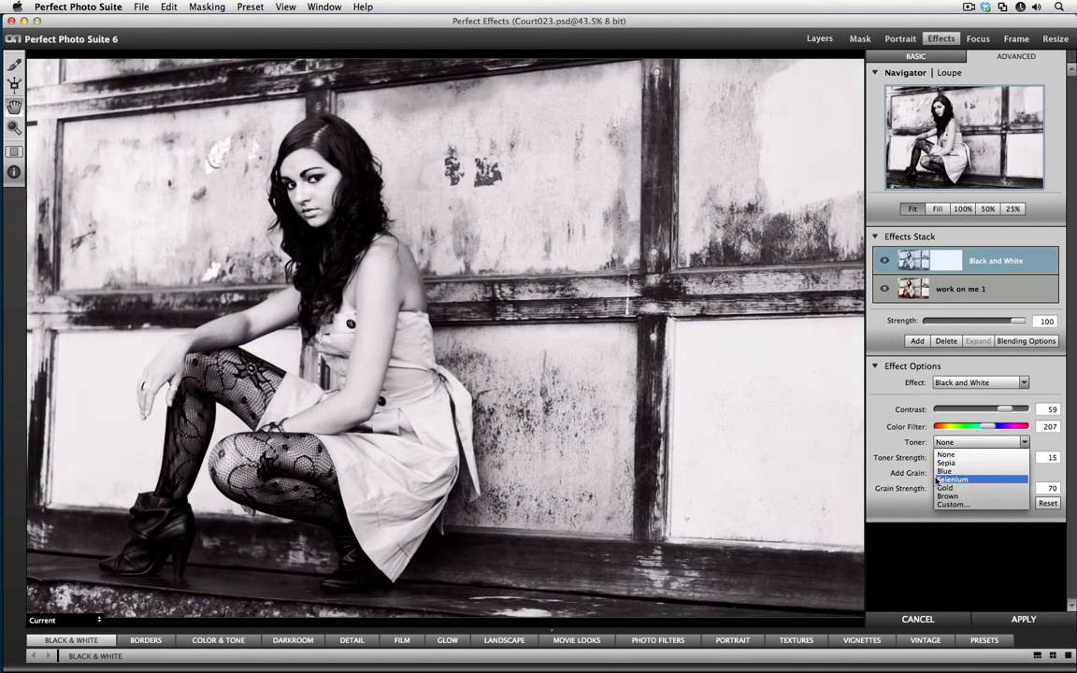
pyautogui.click(951, 503)
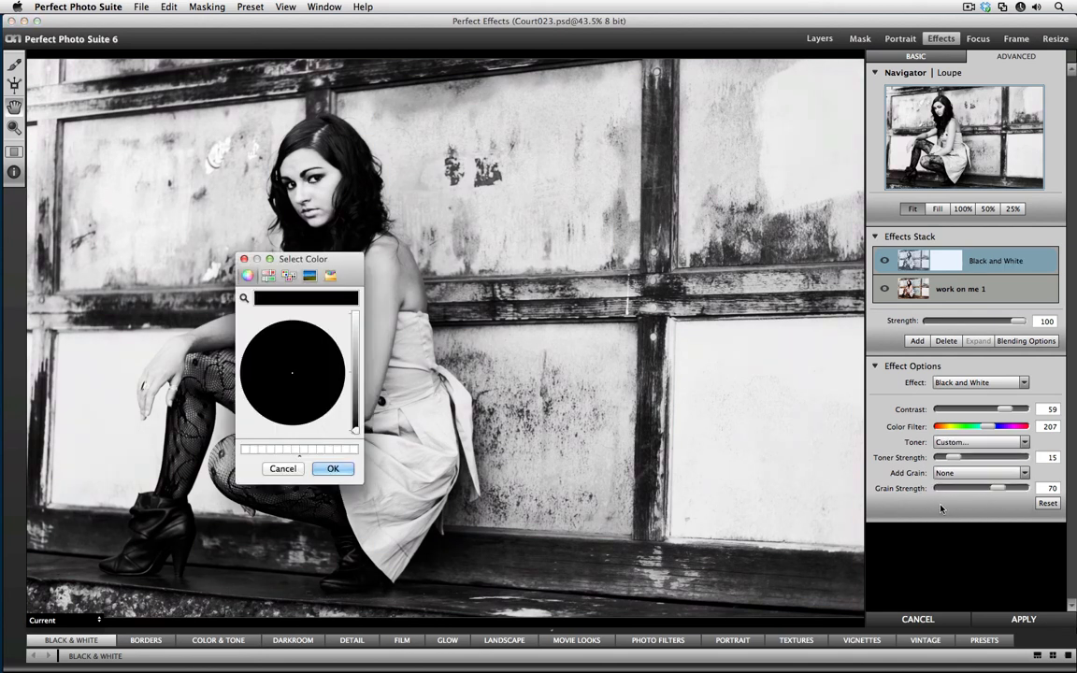
pyautogui.click(355, 335)
pyautogui.moveTo(359, 337); pyautogui.dragTo(355, 314)
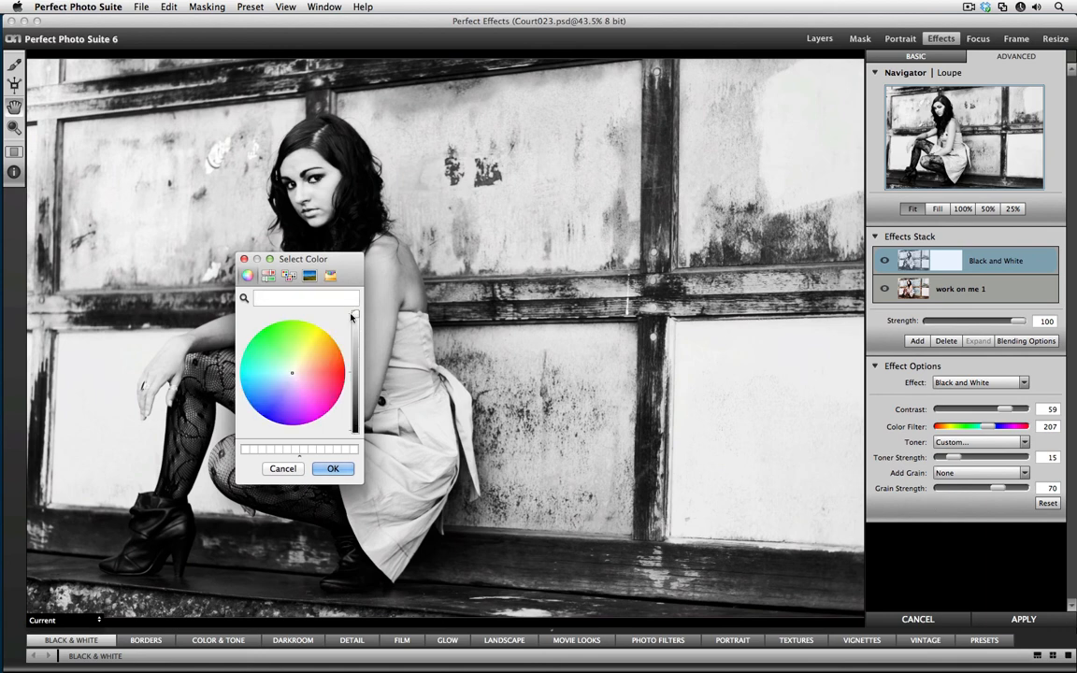
pyautogui.click(301, 334)
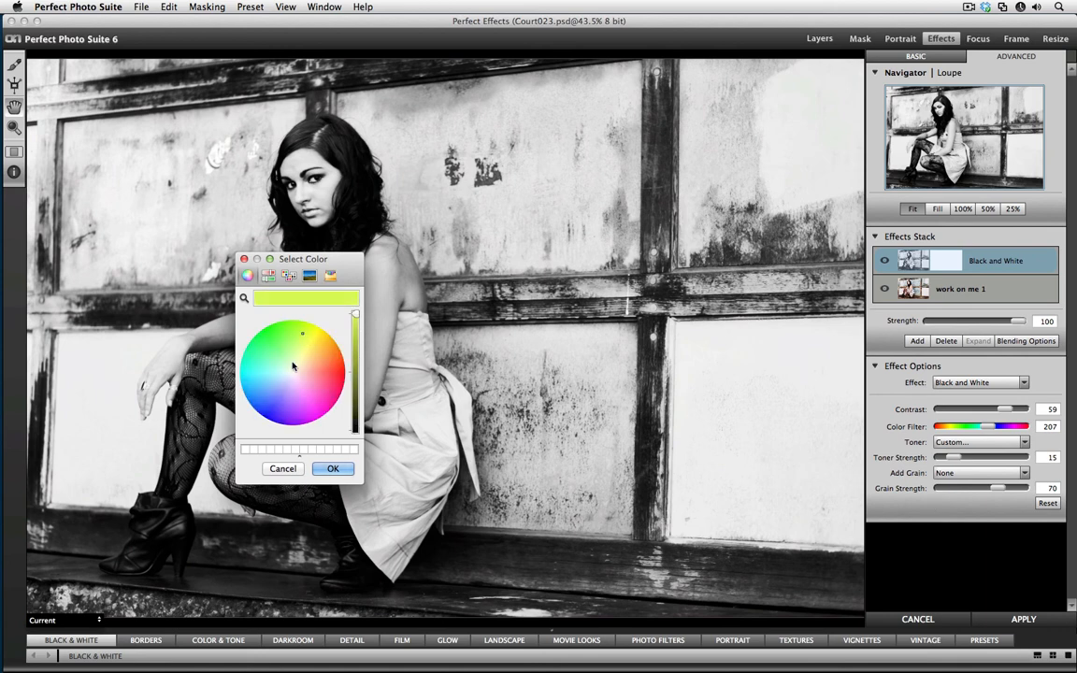
pyautogui.click(337, 467)
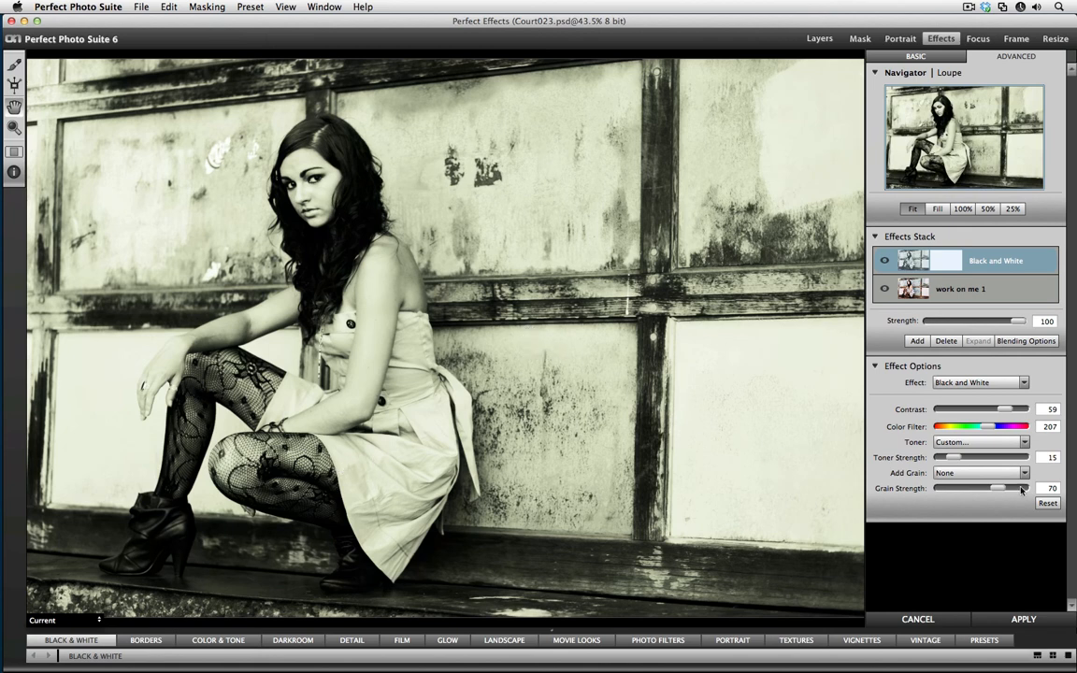
# Reduce the toner strength to 6 and look through the available film grain types, leaving grain at None.
pyautogui.moveTo(953, 460)
pyautogui.mouseDown()
pyautogui.moveTo(979, 460)
pyautogui.moveTo(946, 459)
pyautogui.mouseUp()
pyautogui.click(950, 474)
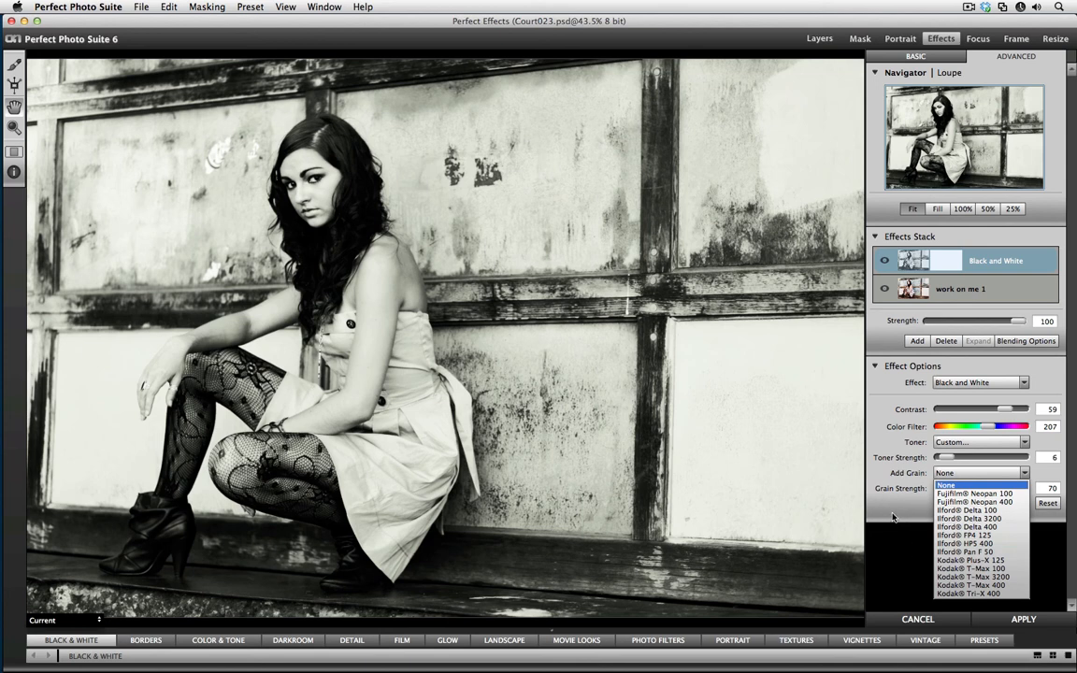
pyautogui.click(917, 488)
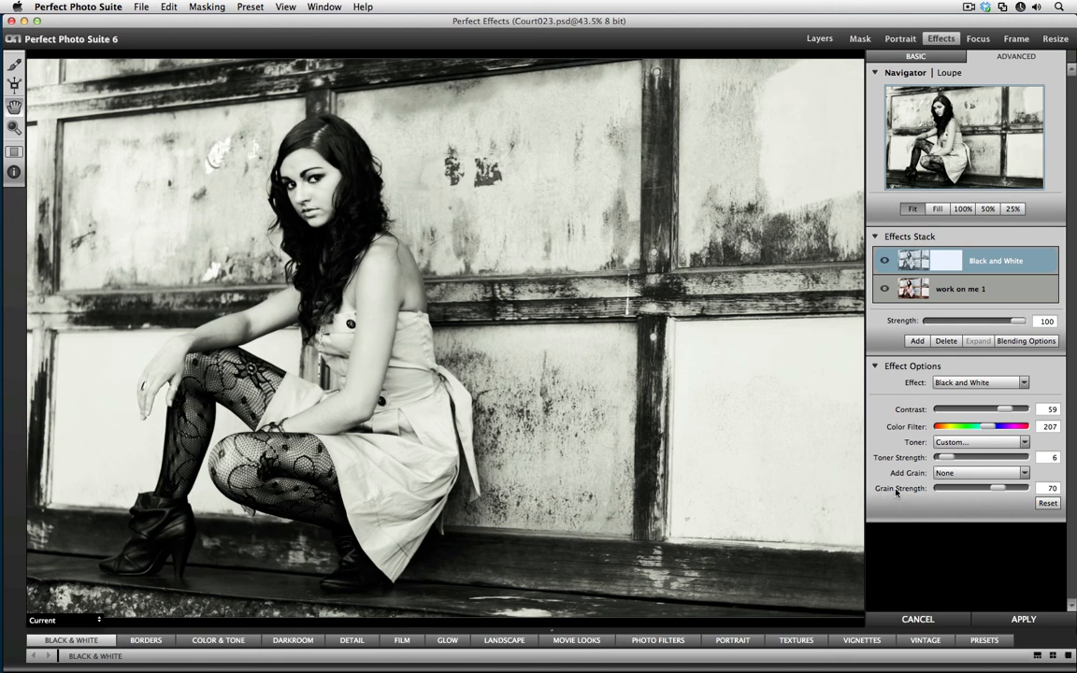
# Change the layer's effect to Duotone and set its highlights color to light blue (red 19, green 200, blue 255).
pyautogui.click(972, 382)
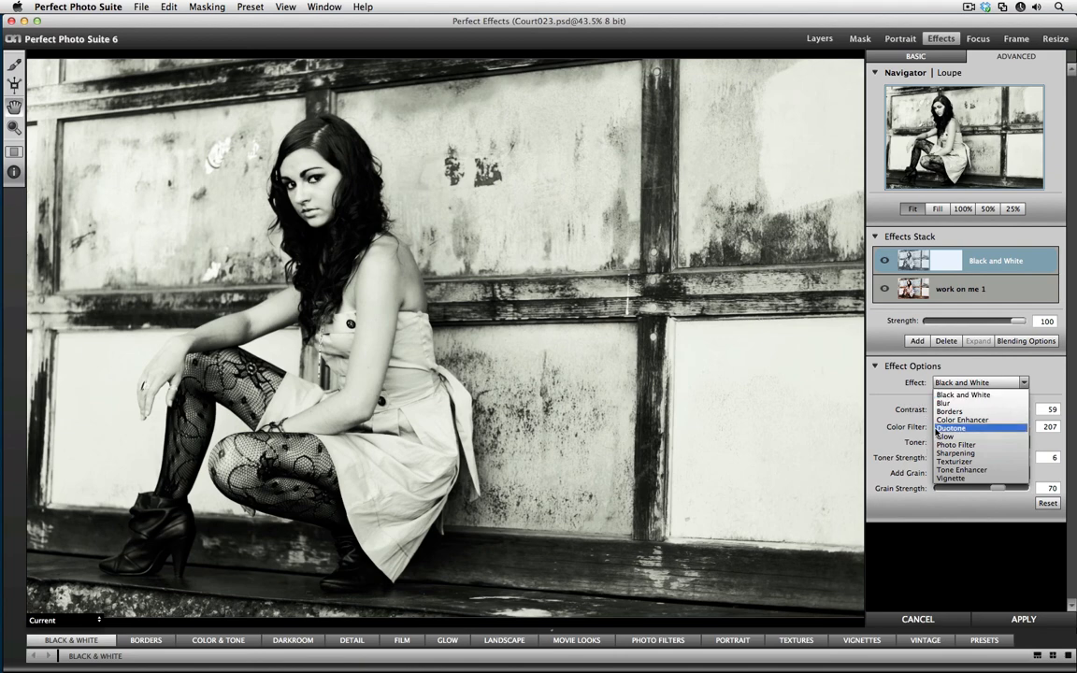
pyautogui.click(937, 430)
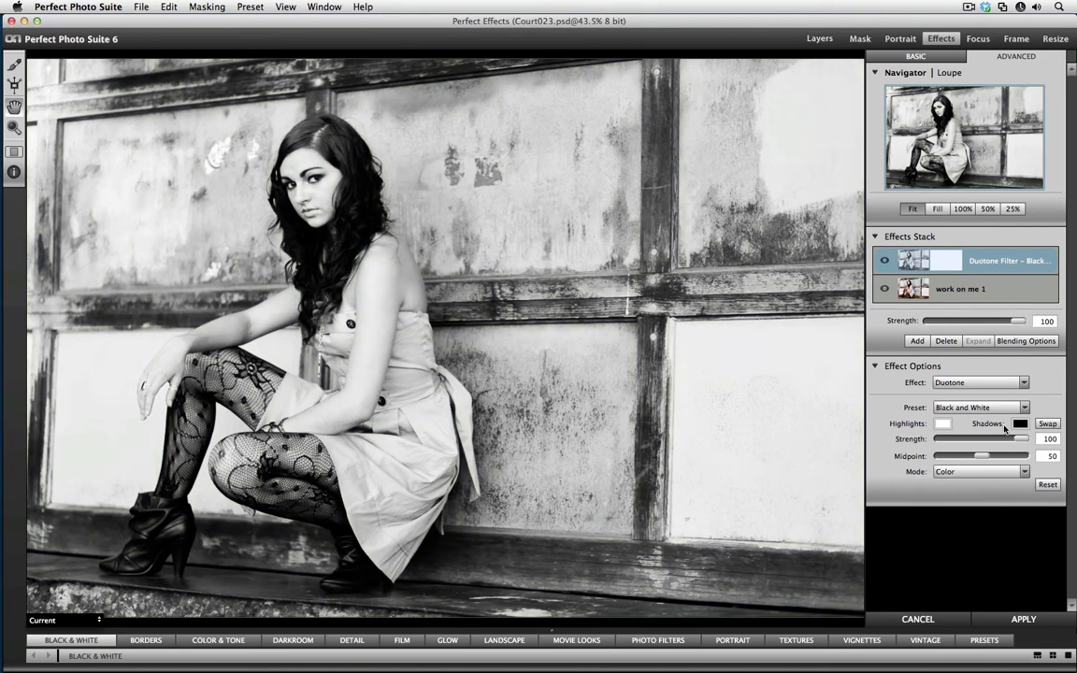
pyautogui.click(944, 424)
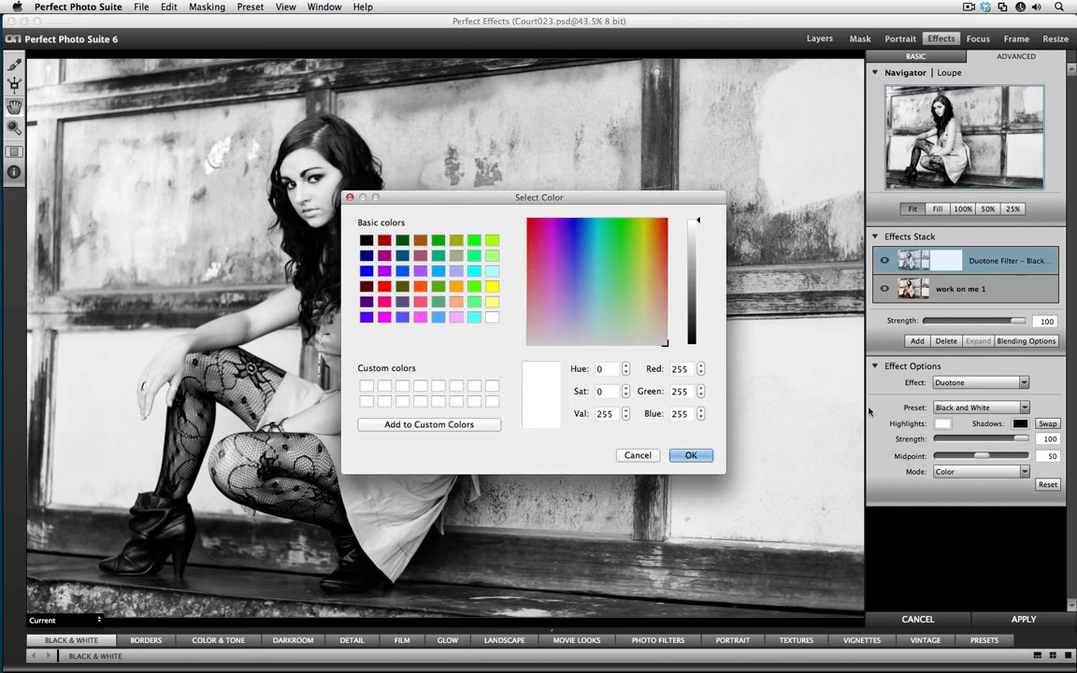
pyautogui.click(599, 230)
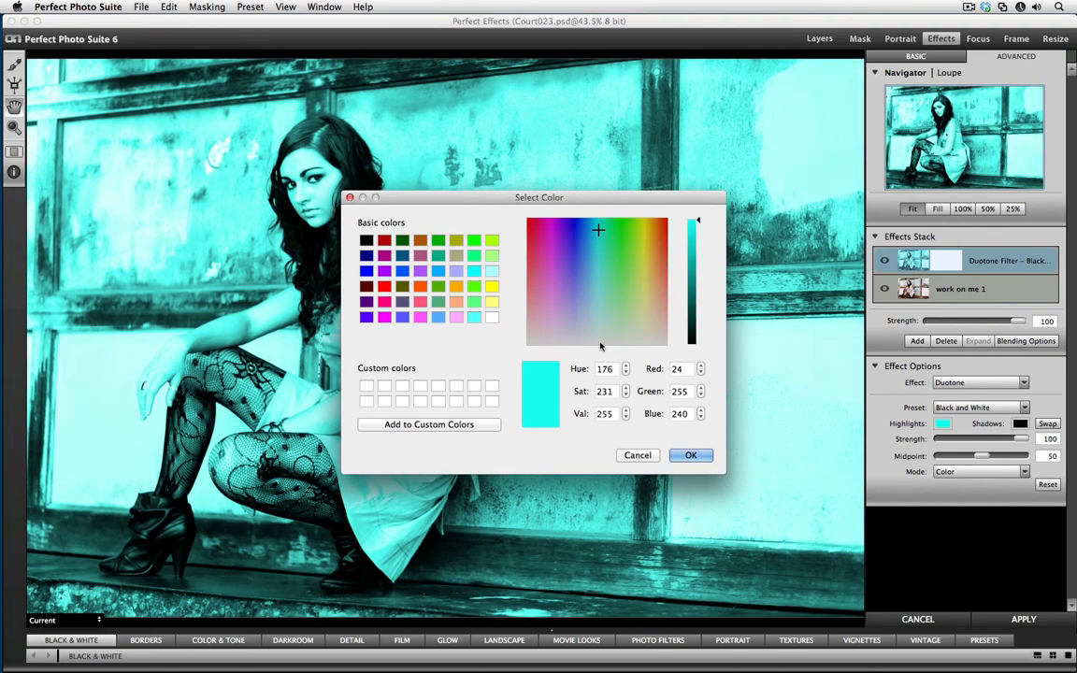
pyautogui.click(637, 231)
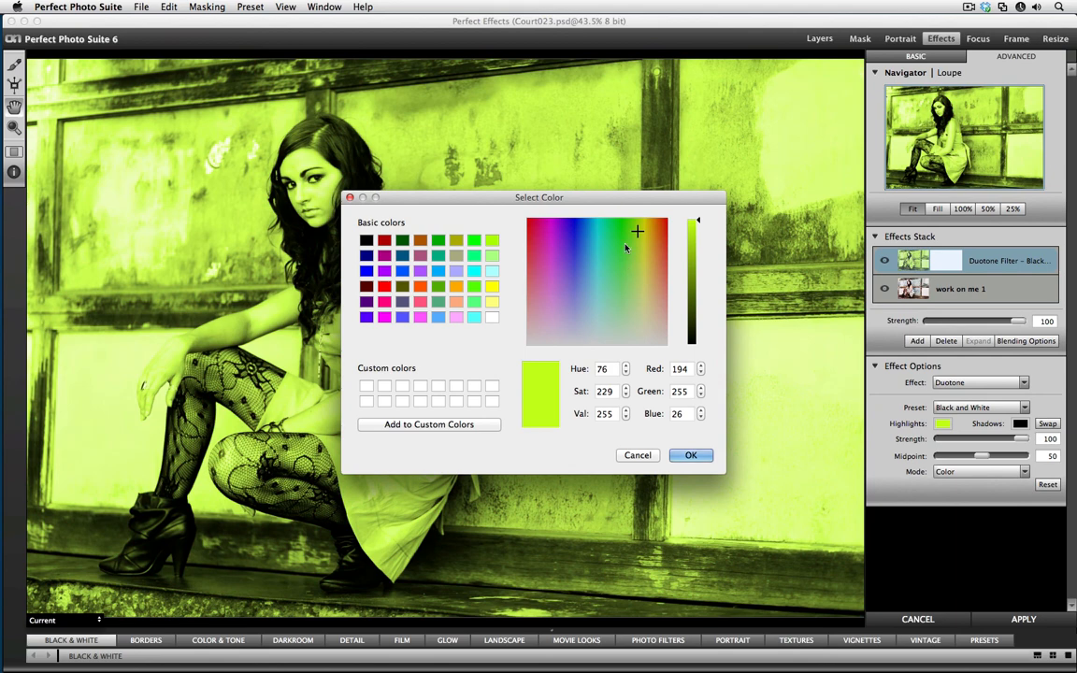
pyautogui.click(590, 227)
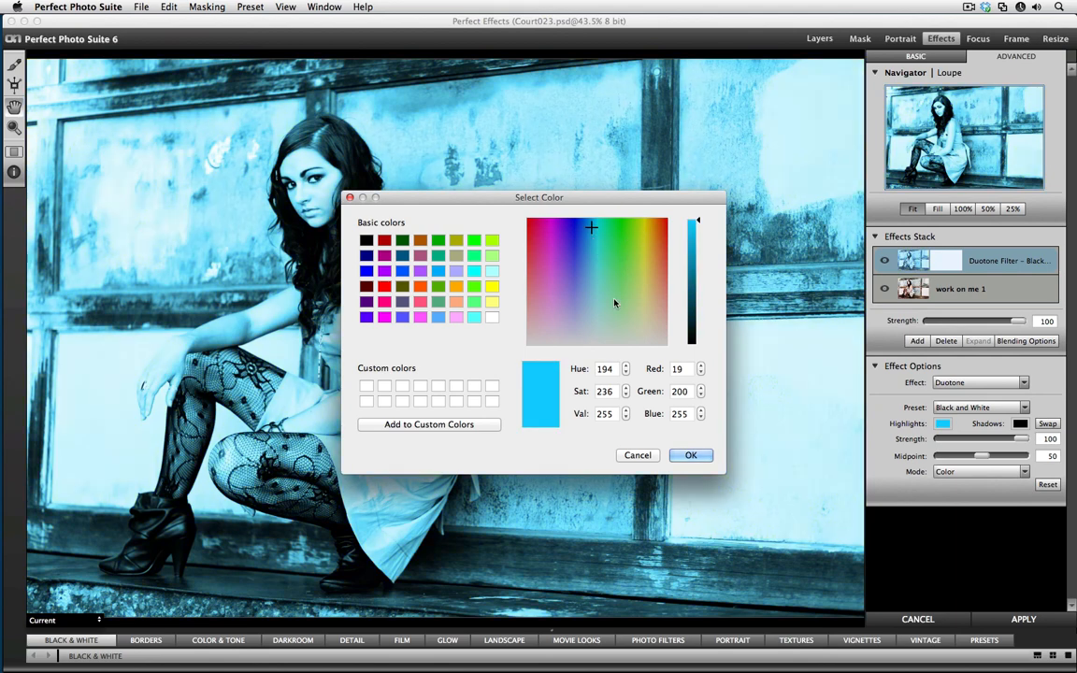
pyautogui.click(690, 456)
# Try to set the Duotone shadows color to a green with hue 86 and saturation 232.
pyautogui.click(1020, 423)
pyautogui.click(636, 222)
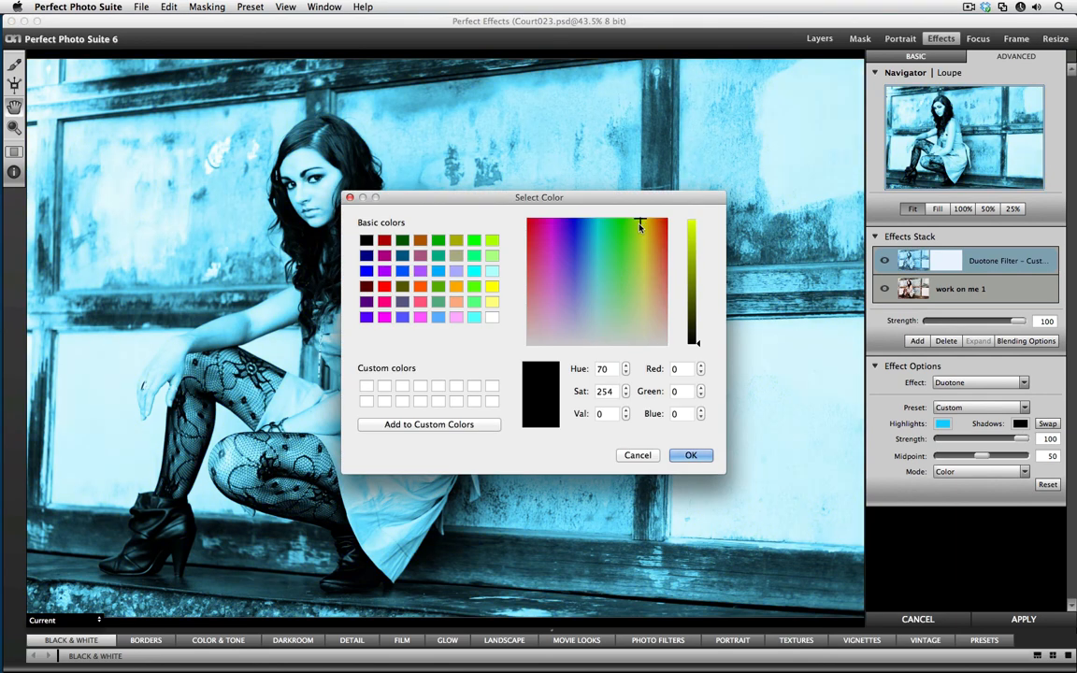
pyautogui.moveTo(630, 240); pyautogui.dragTo(606, 266)
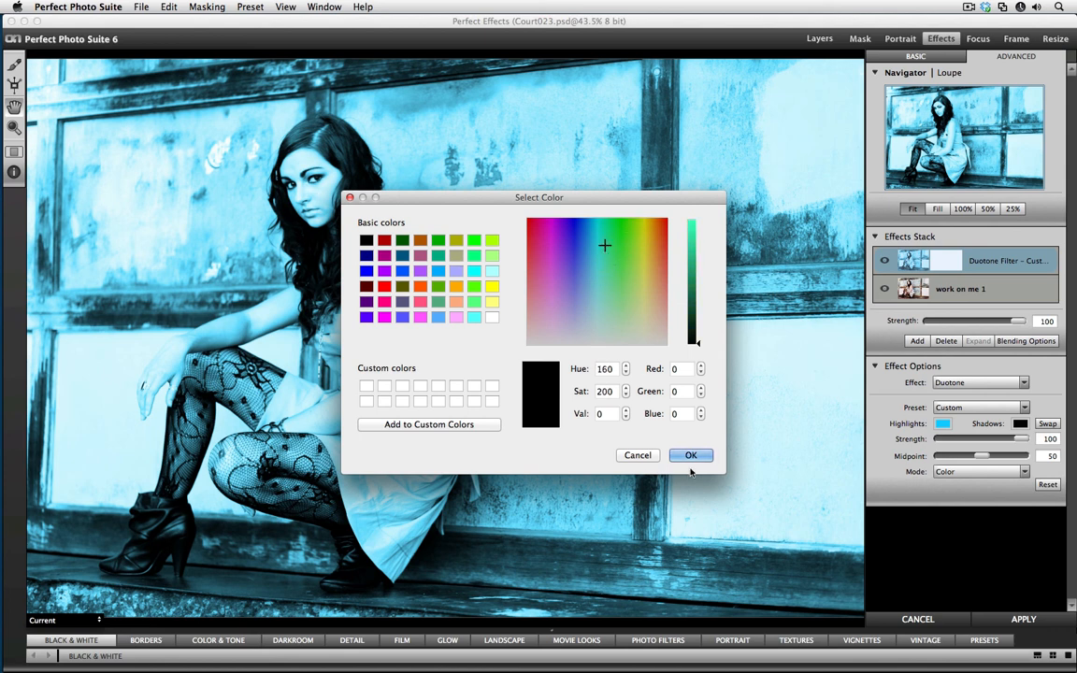
pyautogui.click(628, 229)
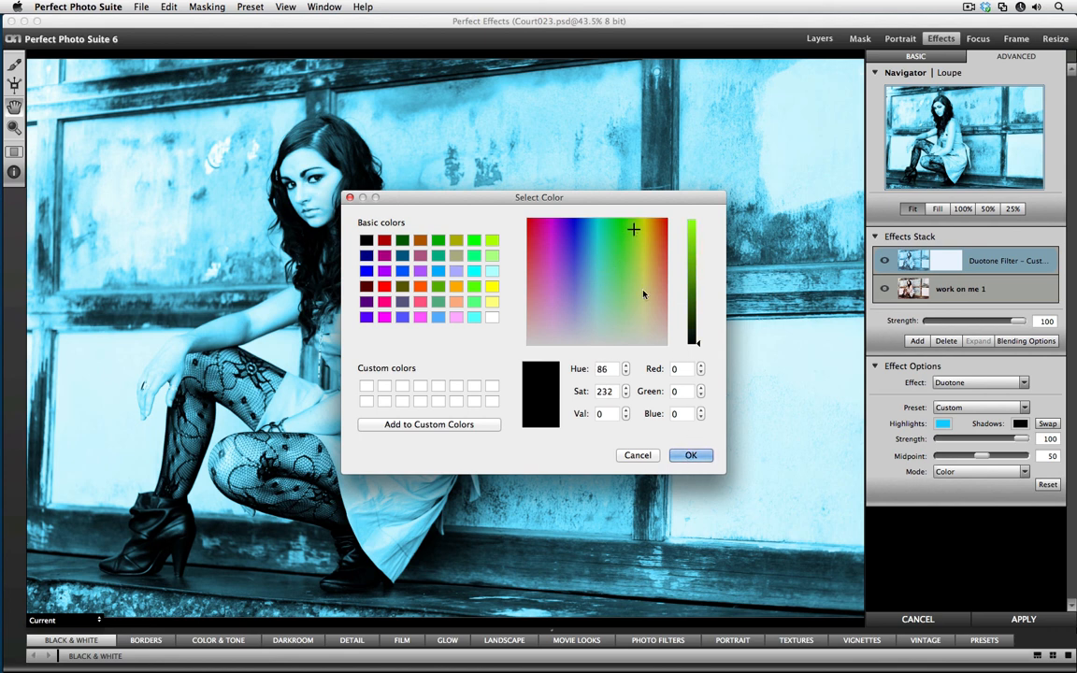
pyautogui.click(690, 455)
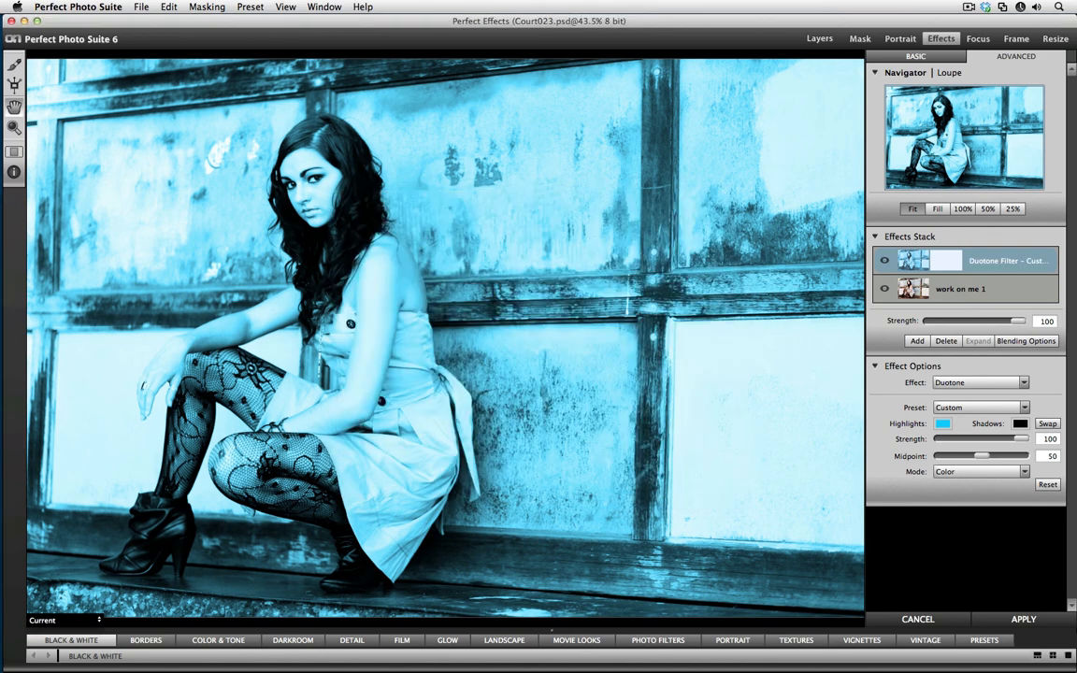
# Set the Duotone shadows color to a medium green (red 90, green 174, blue 76).
pyautogui.click(1019, 423)
pyautogui.click(624, 272)
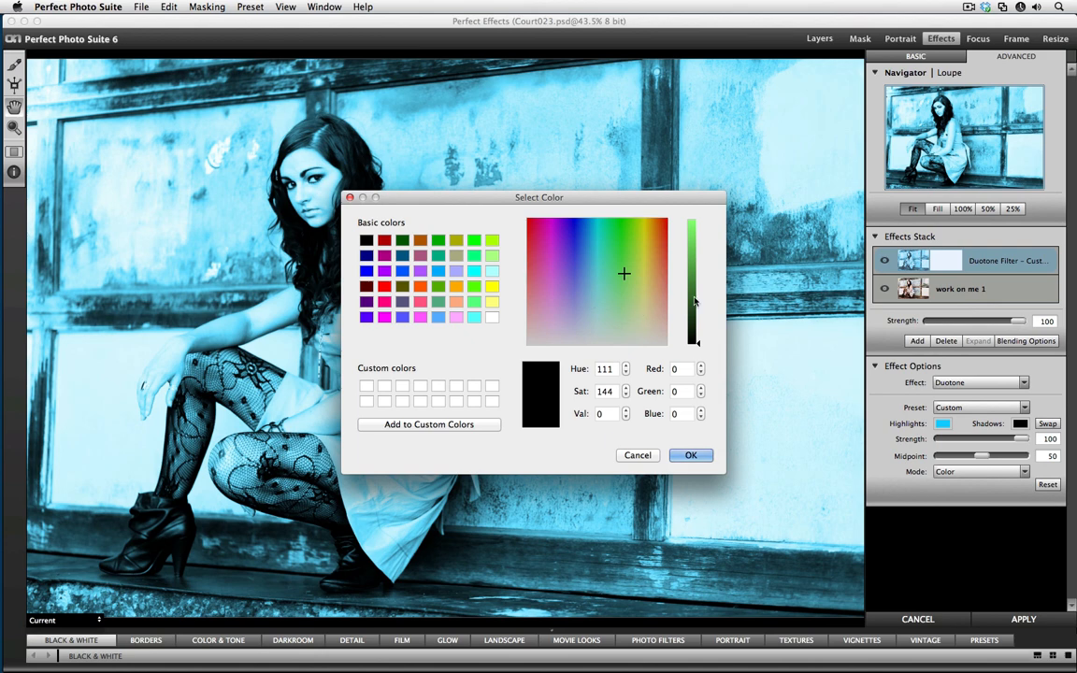
pyautogui.moveTo(694, 303); pyautogui.dragTo(693, 264)
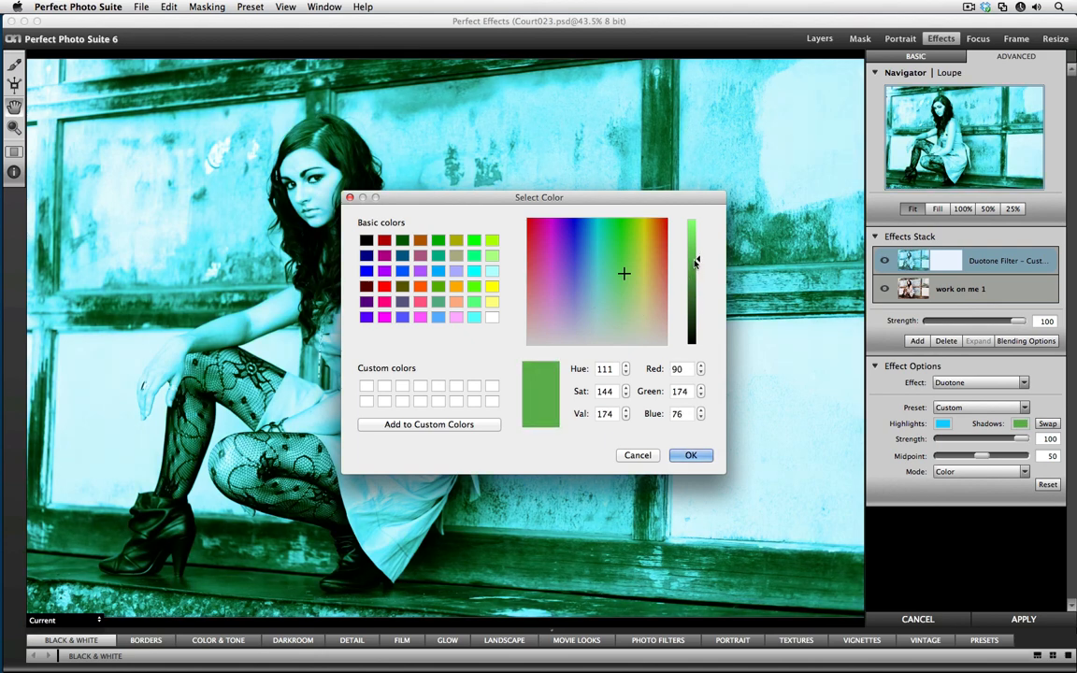
pyautogui.click(687, 454)
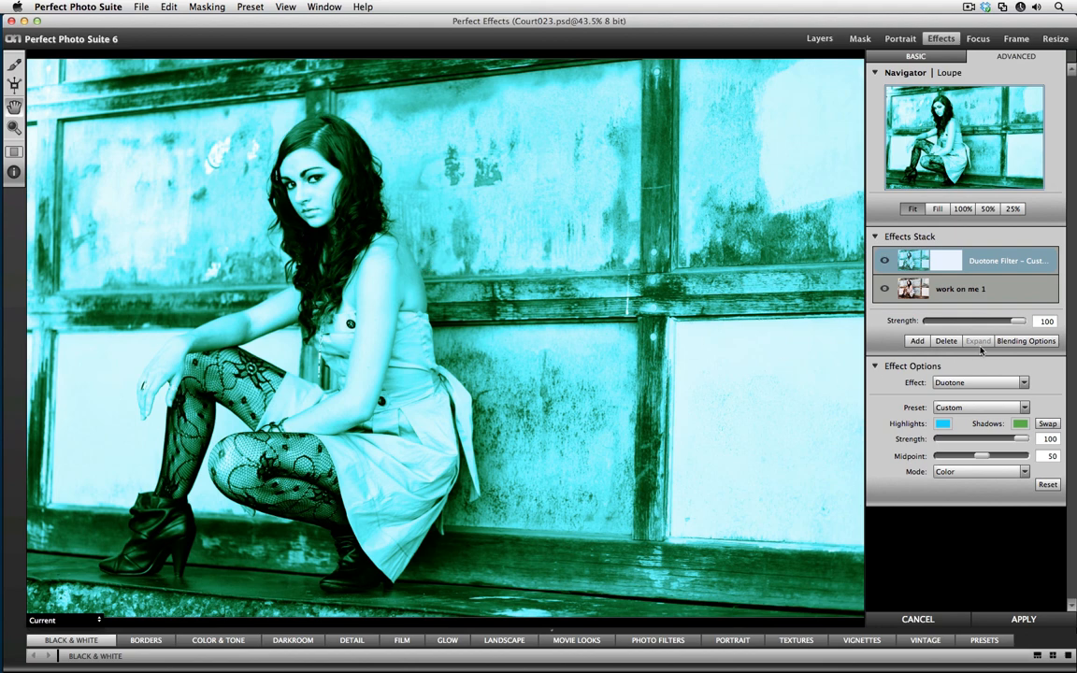
# Set the Duotone layer's blending mode to Softlight in its blending options and apply it.
pyautogui.click(1025, 340)
pyautogui.moveTo(582, 236); pyautogui.dragTo(859, 261)
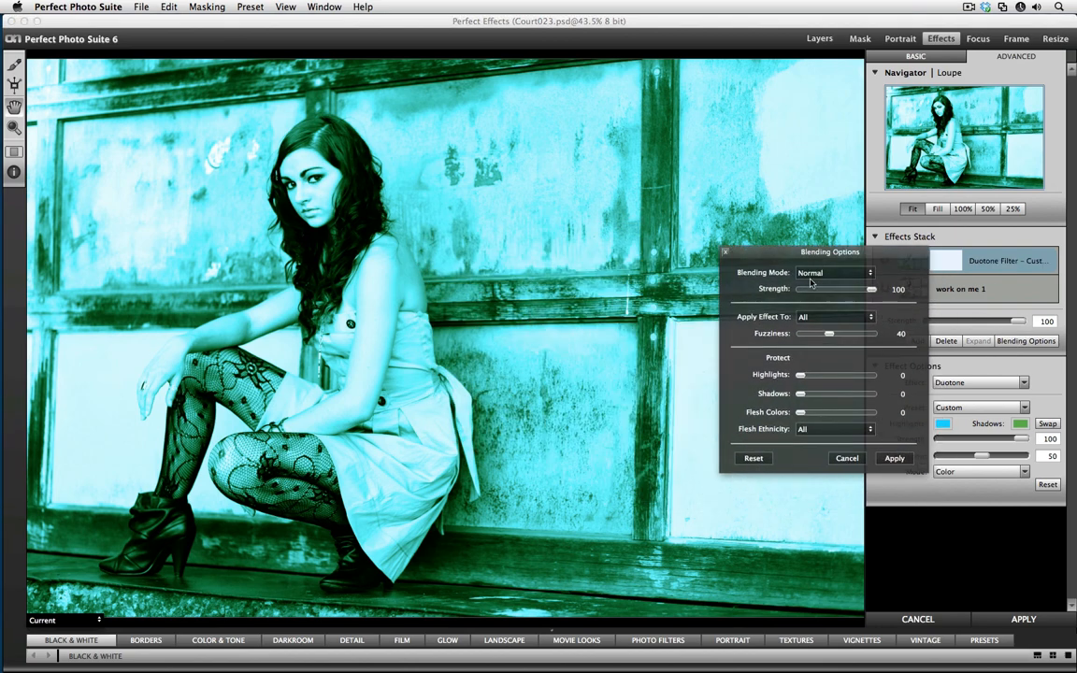
pyautogui.click(810, 274)
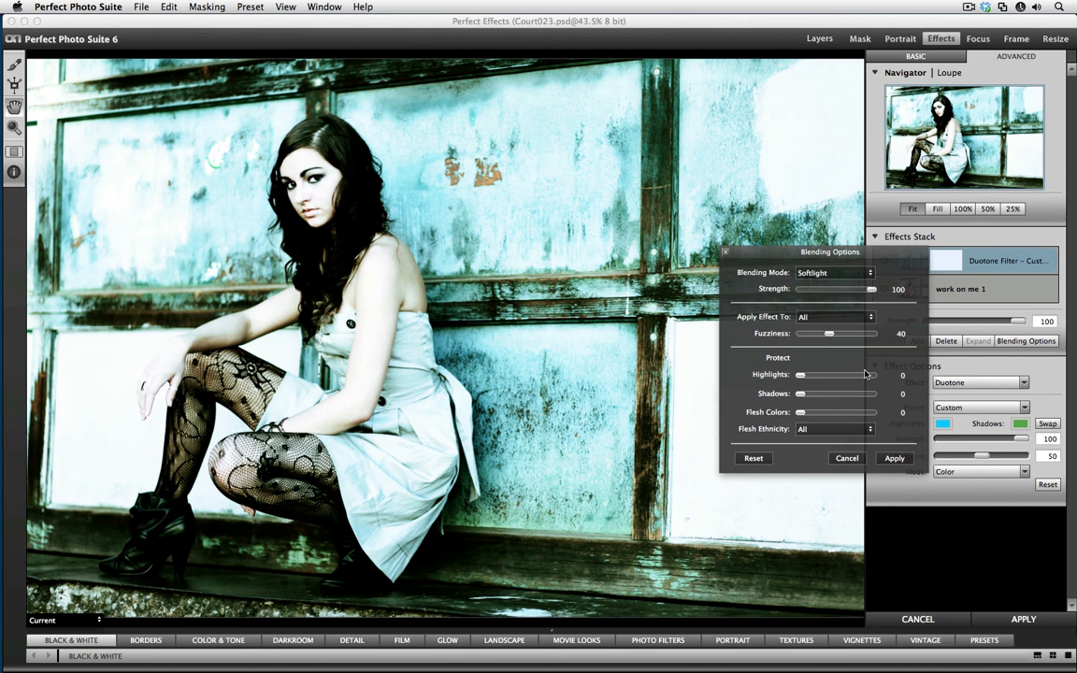
pyautogui.click(895, 458)
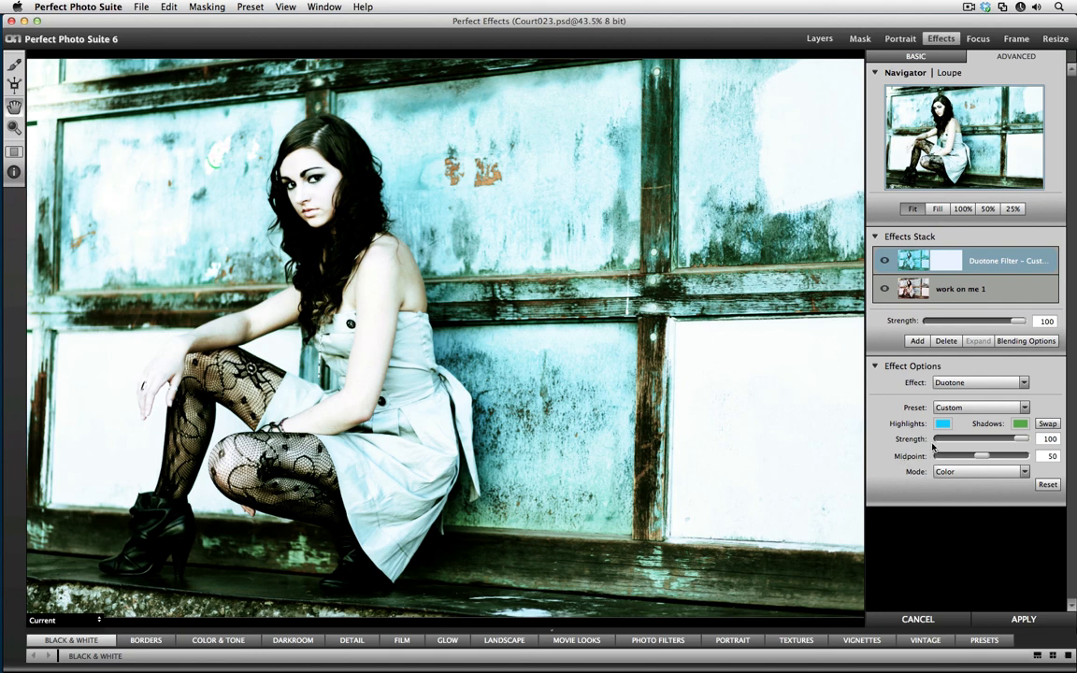
# Show the effects browser as a strip of thumbnails and view the Landscape effects.
pyautogui.click(1036, 655)
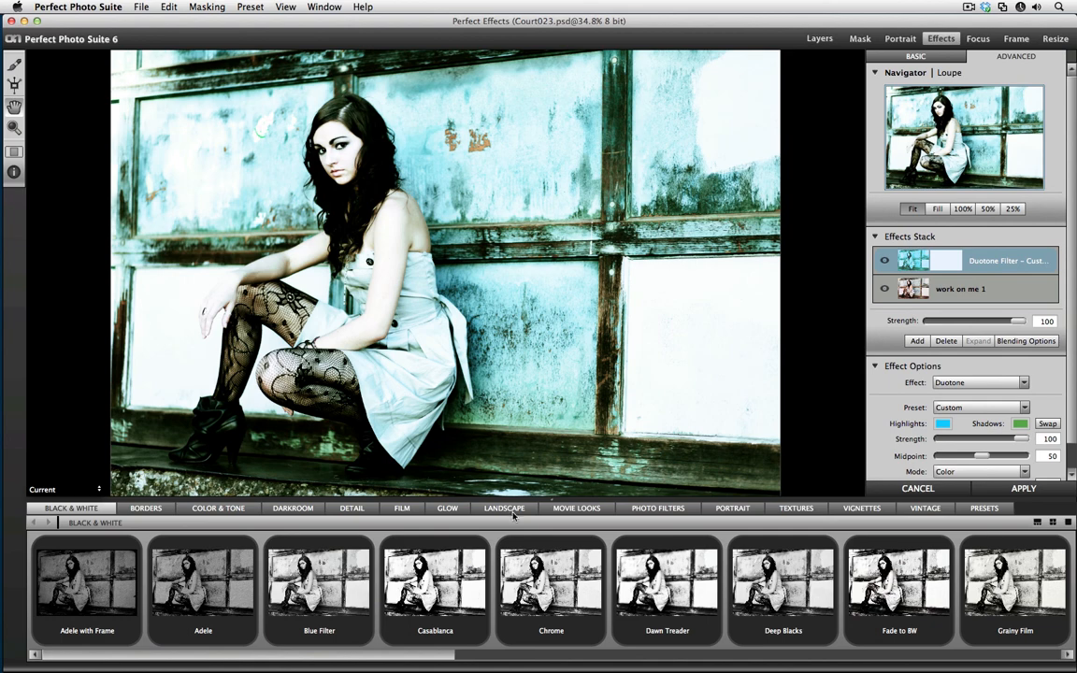
pyautogui.click(510, 510)
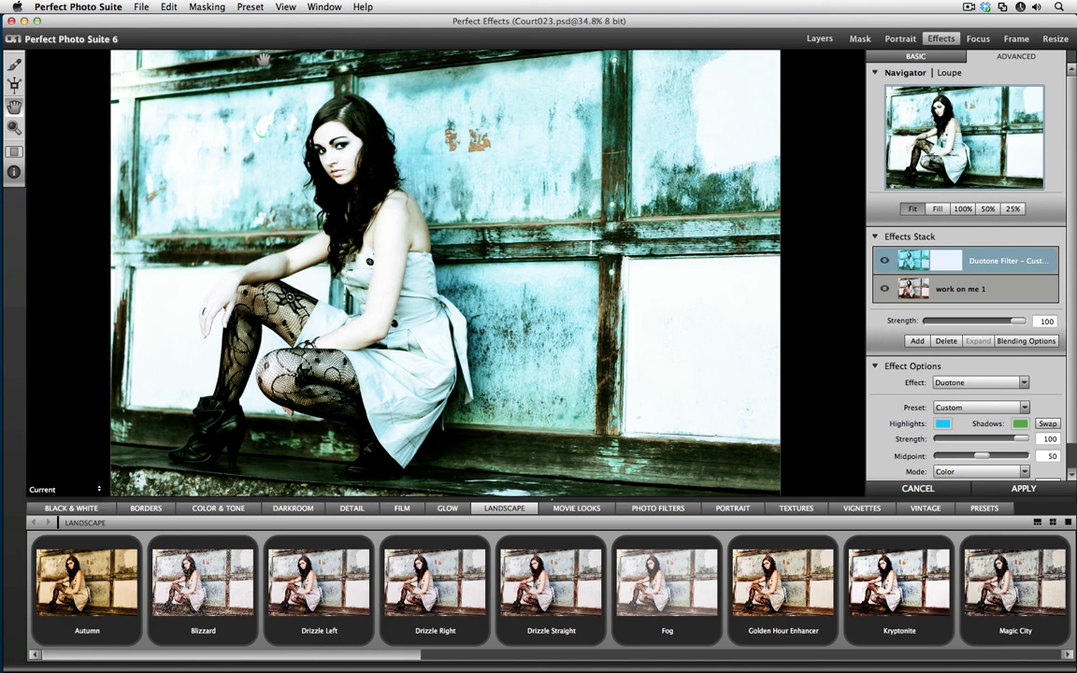
# Look at the preset-saving options and their category choices, leaving without creating a preset.
pyautogui.click(249, 7)
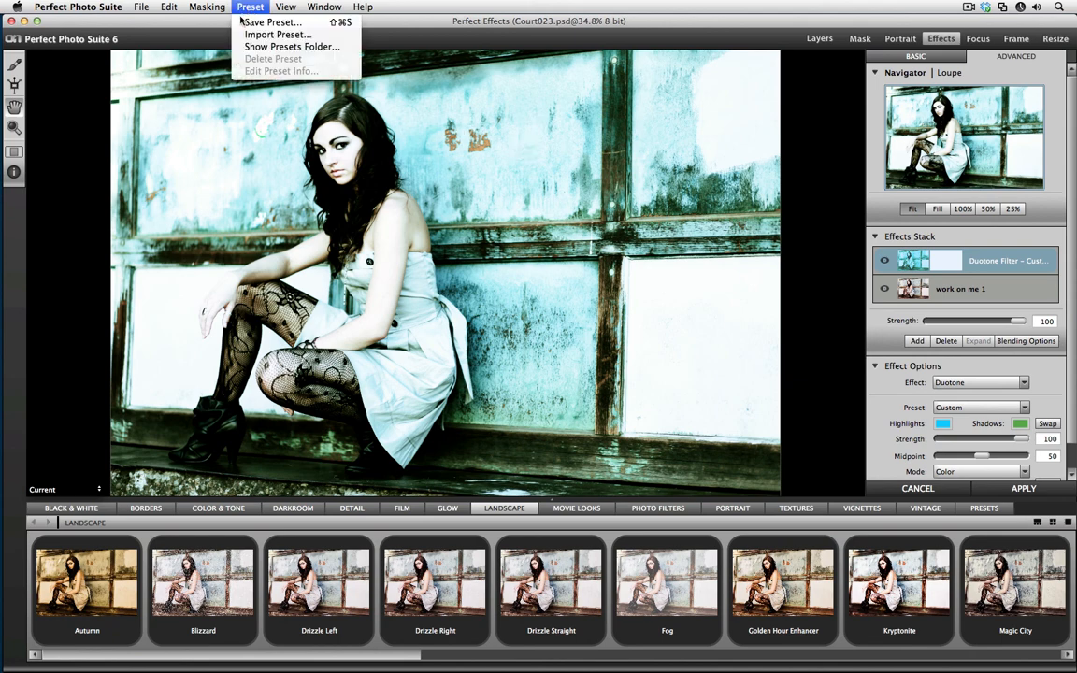
pyautogui.click(248, 21)
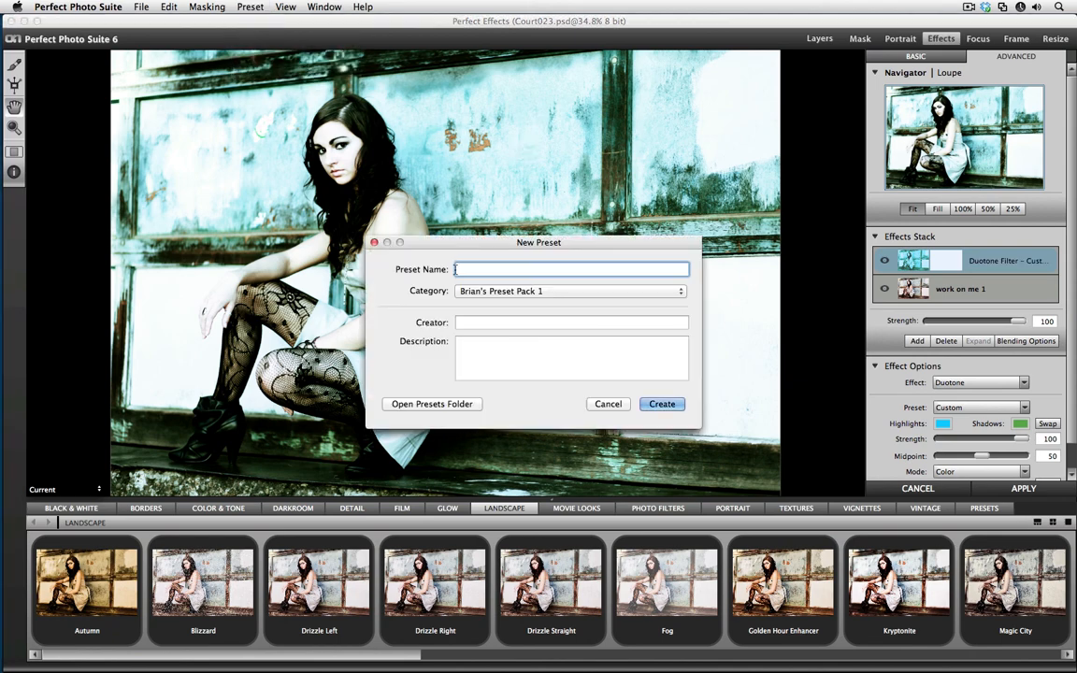
pyautogui.click(496, 291)
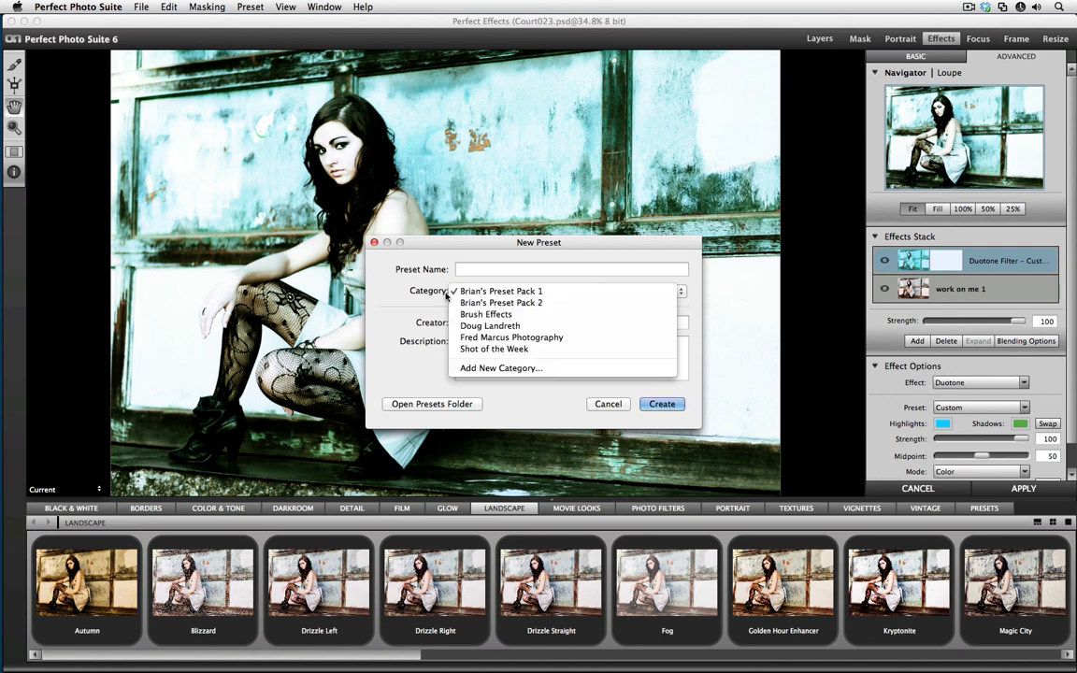
pyautogui.click(496, 291)
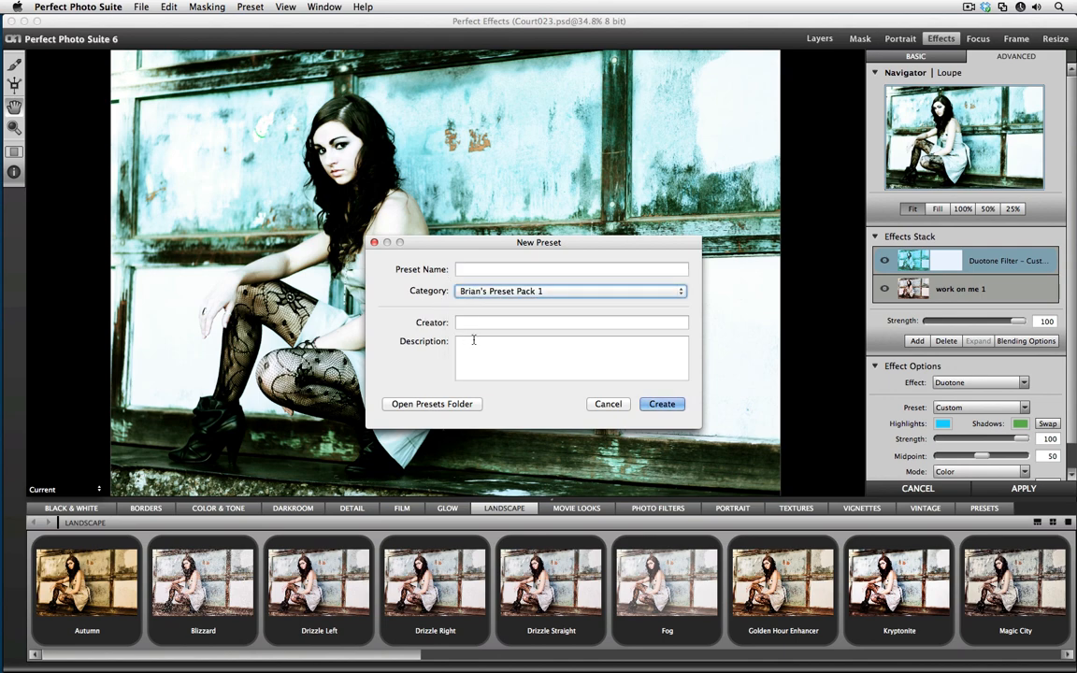
pyautogui.click(587, 404)
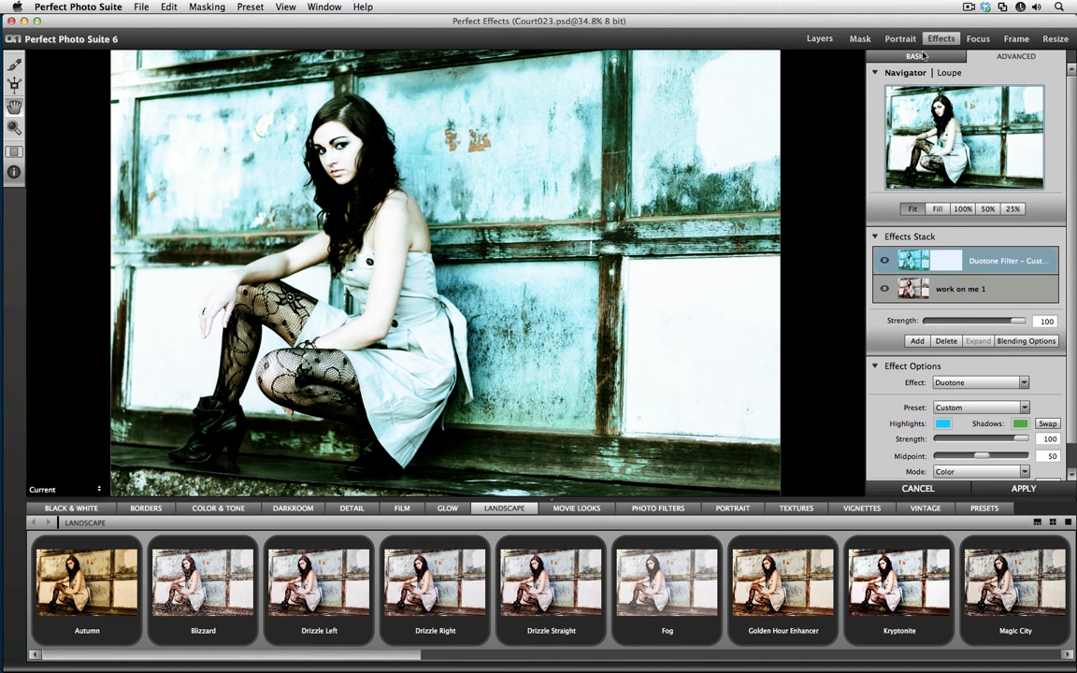
# Show the presets folder in Finder, inspect the ONEffects files such as Altered Reality in one preset pack, and return to Perfect Effects.
pyautogui.click(265, 10)
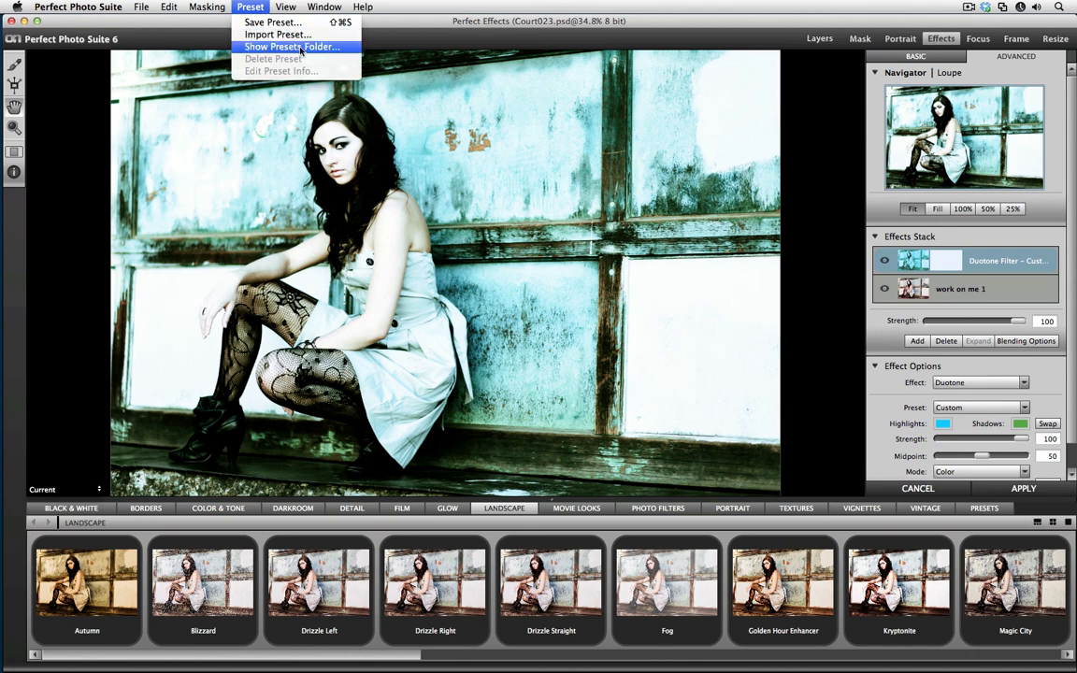
pyautogui.click(273, 46)
pyautogui.moveTo(159, 311); pyautogui.dragTo(307, 197)
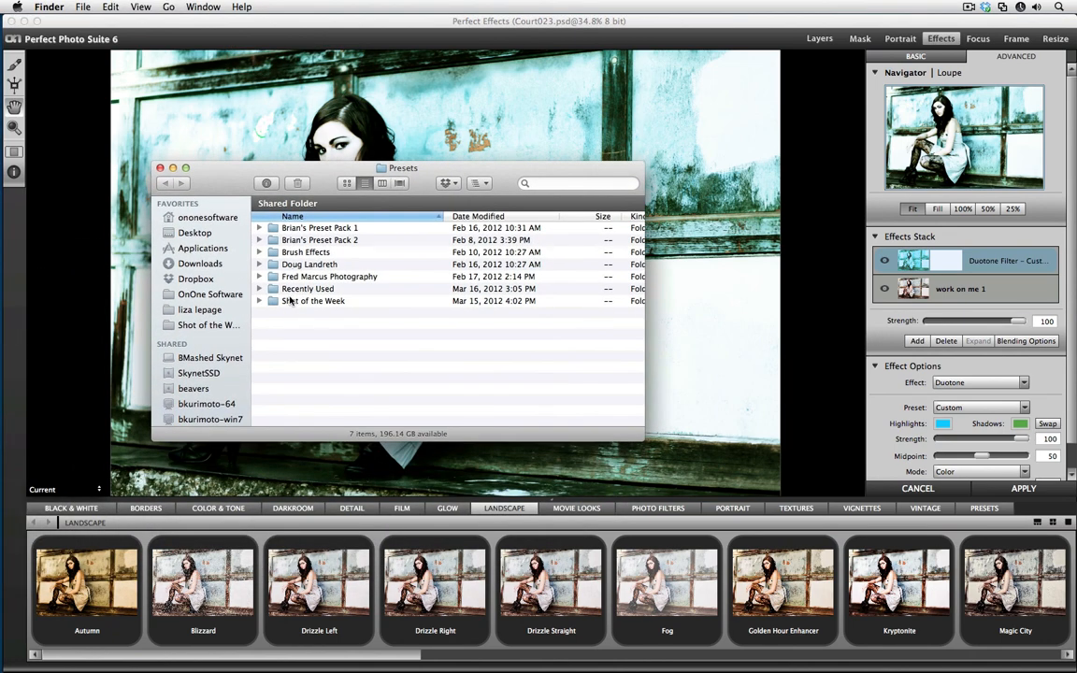
pyautogui.click(258, 264)
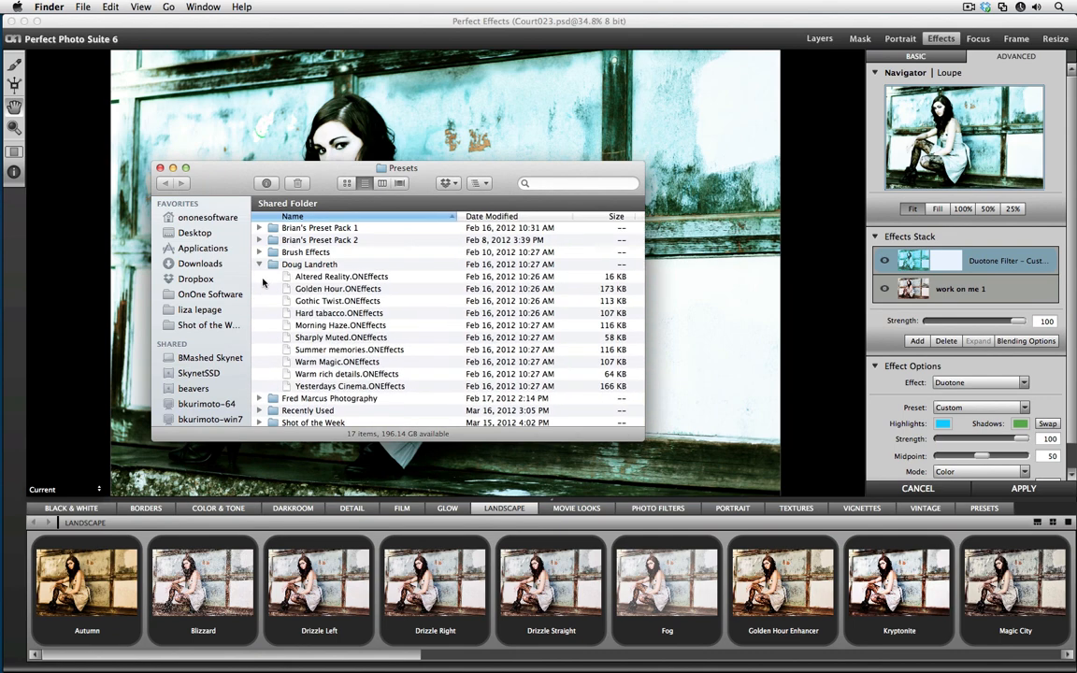
pyautogui.doubleClick(340, 280)
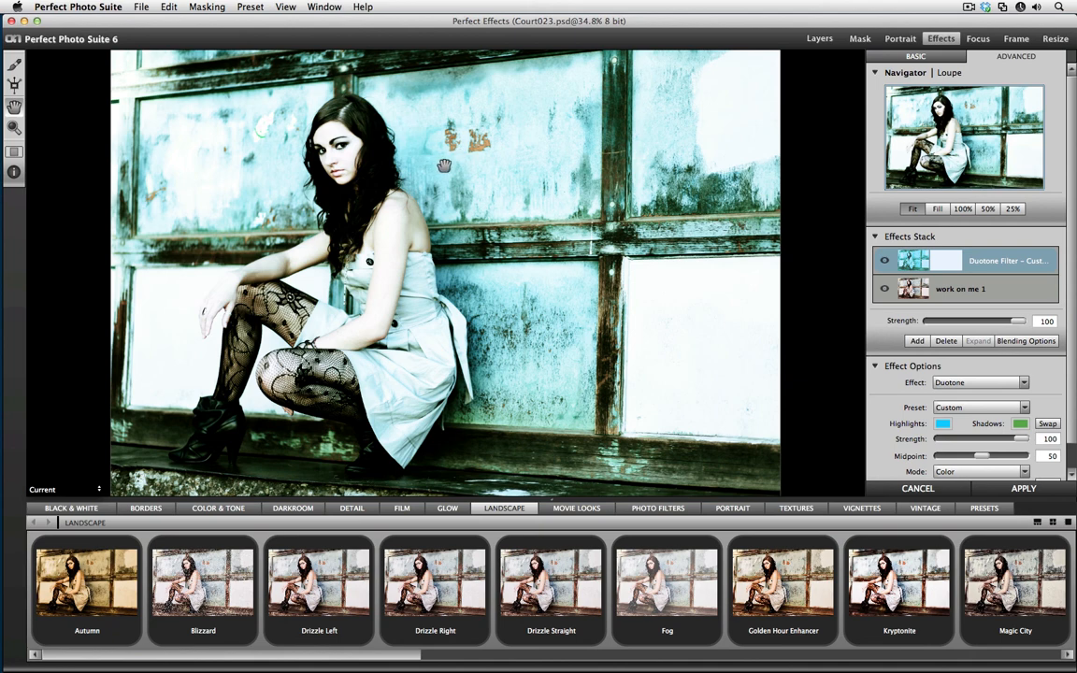
# Cancel the Perfect Effects session without applying the Duotone effect to the photo.
pyautogui.click(919, 488)
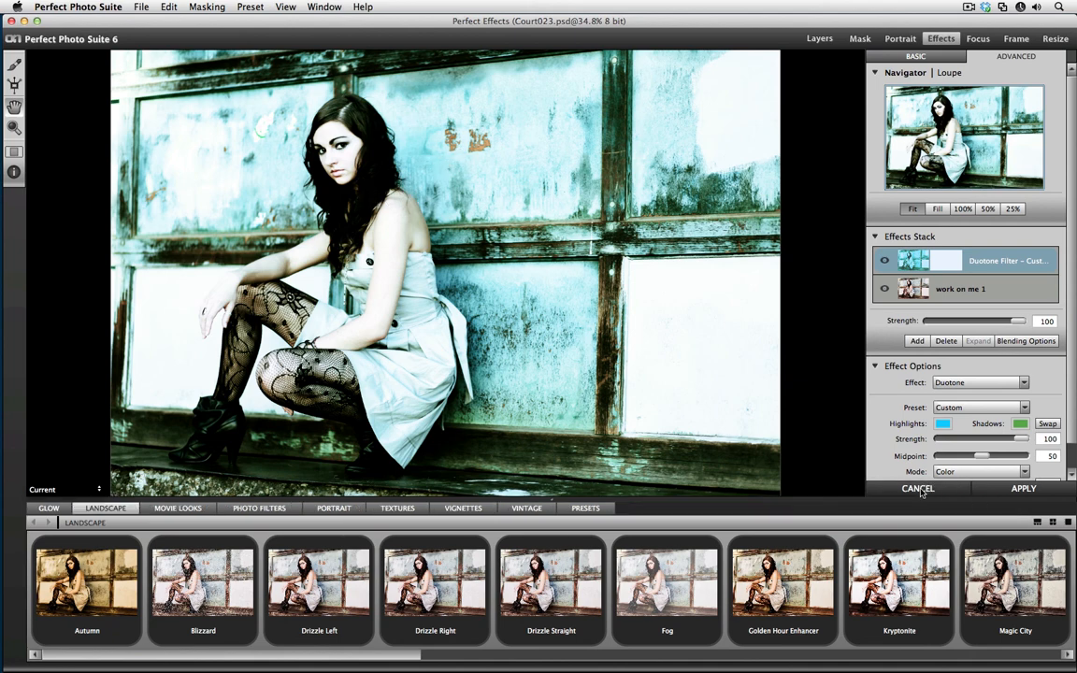